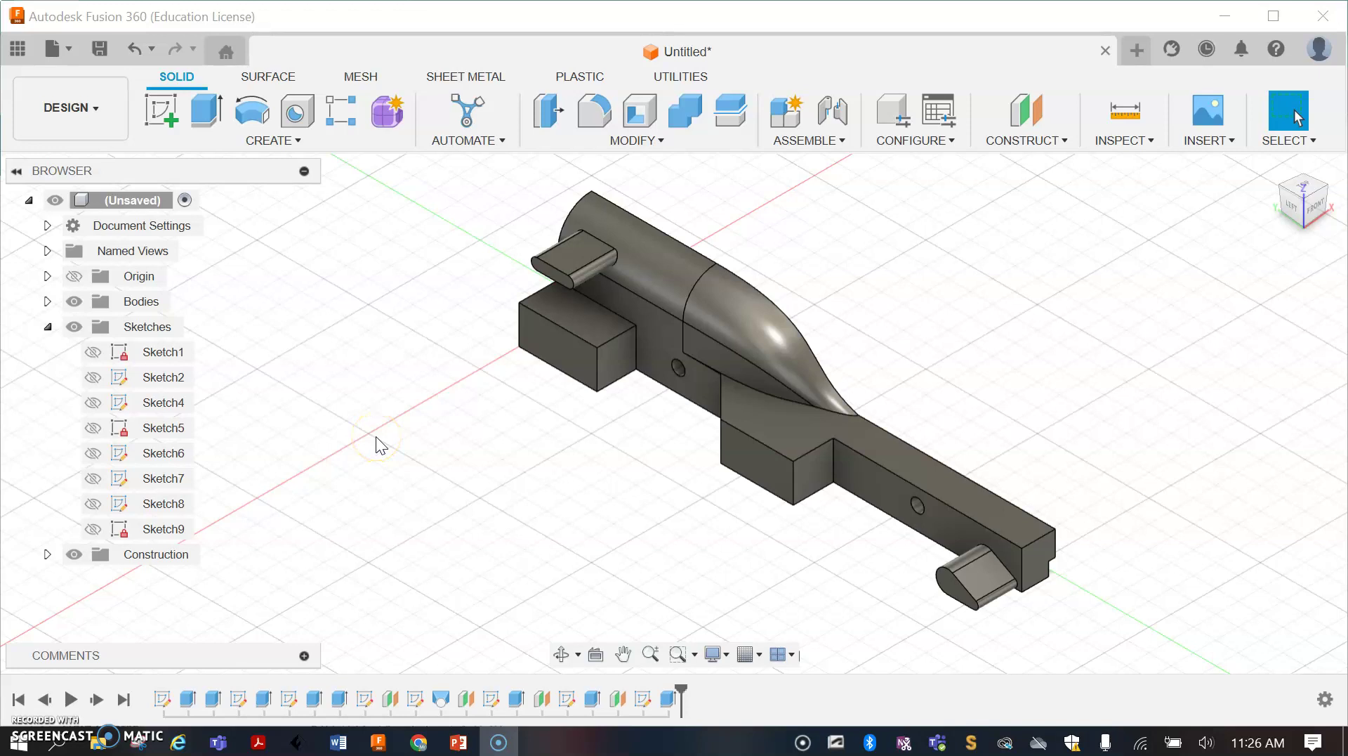
# Step: Mirror the car body across its flat side face as the mirror plane, using the Join operation
pyautogui.click(303, 141)
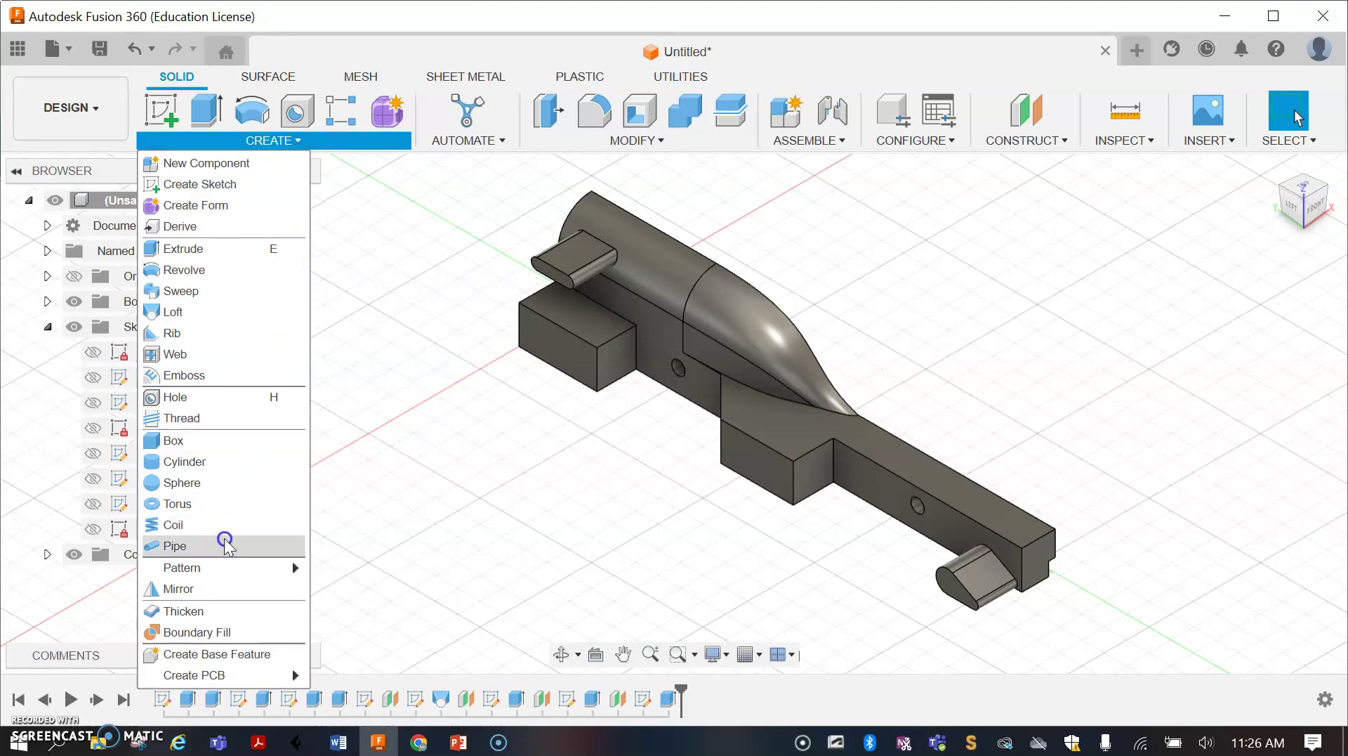
pyautogui.click(183, 589)
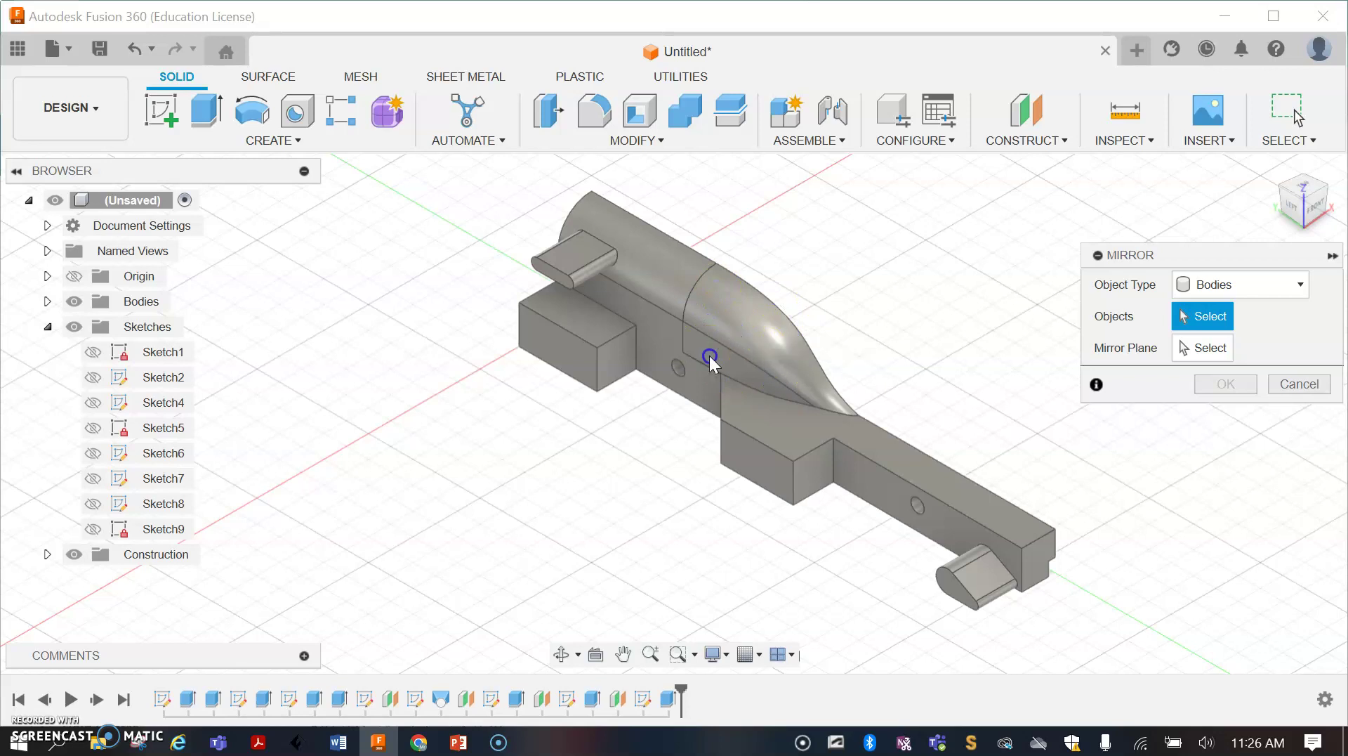
pyautogui.click(749, 343)
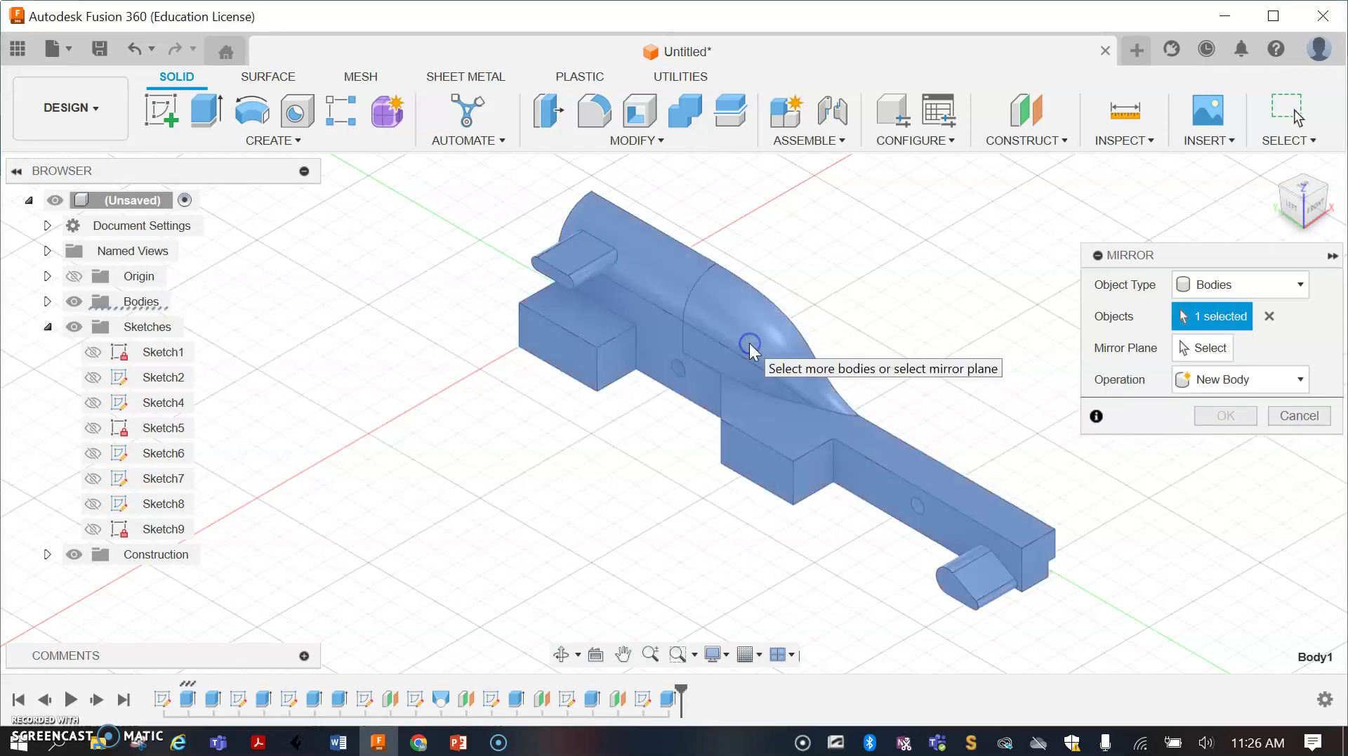
pyautogui.click(1202, 347)
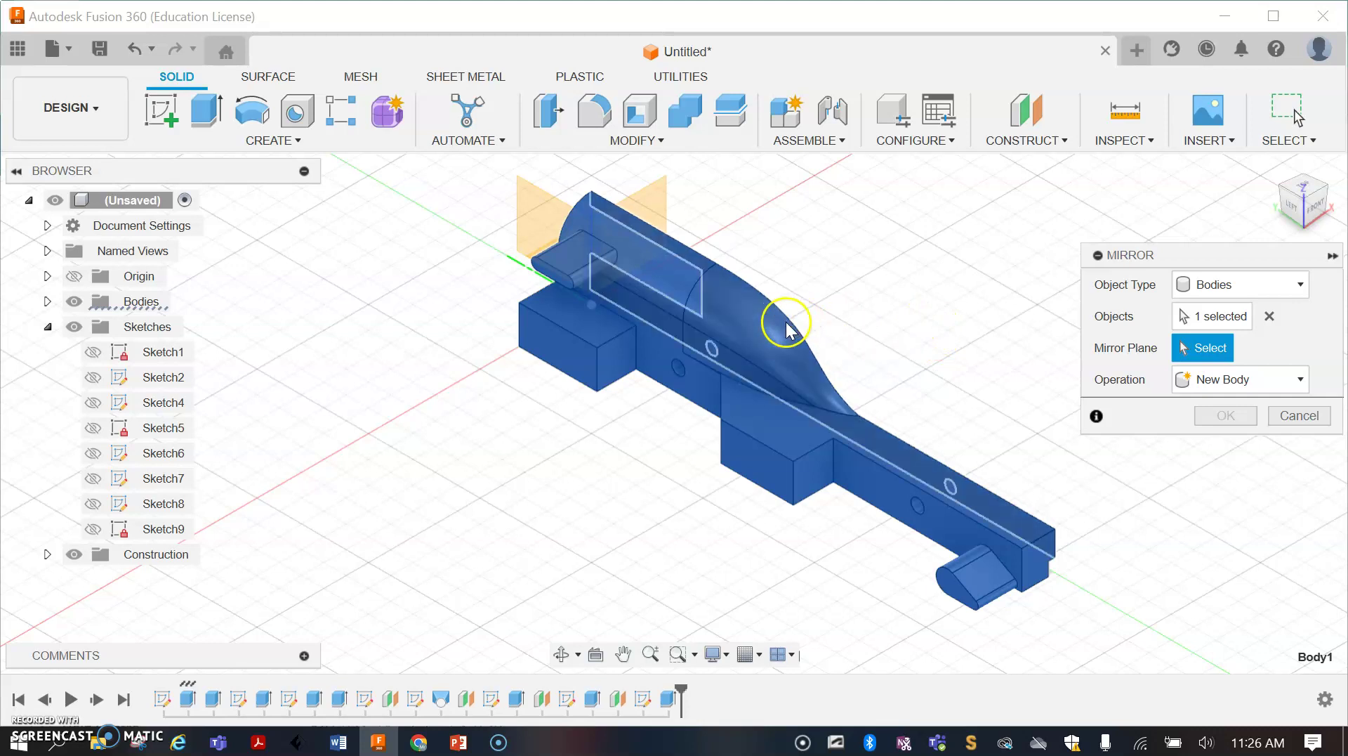
pyautogui.click(1329, 193)
pyautogui.scroll(-3, 880, 342)
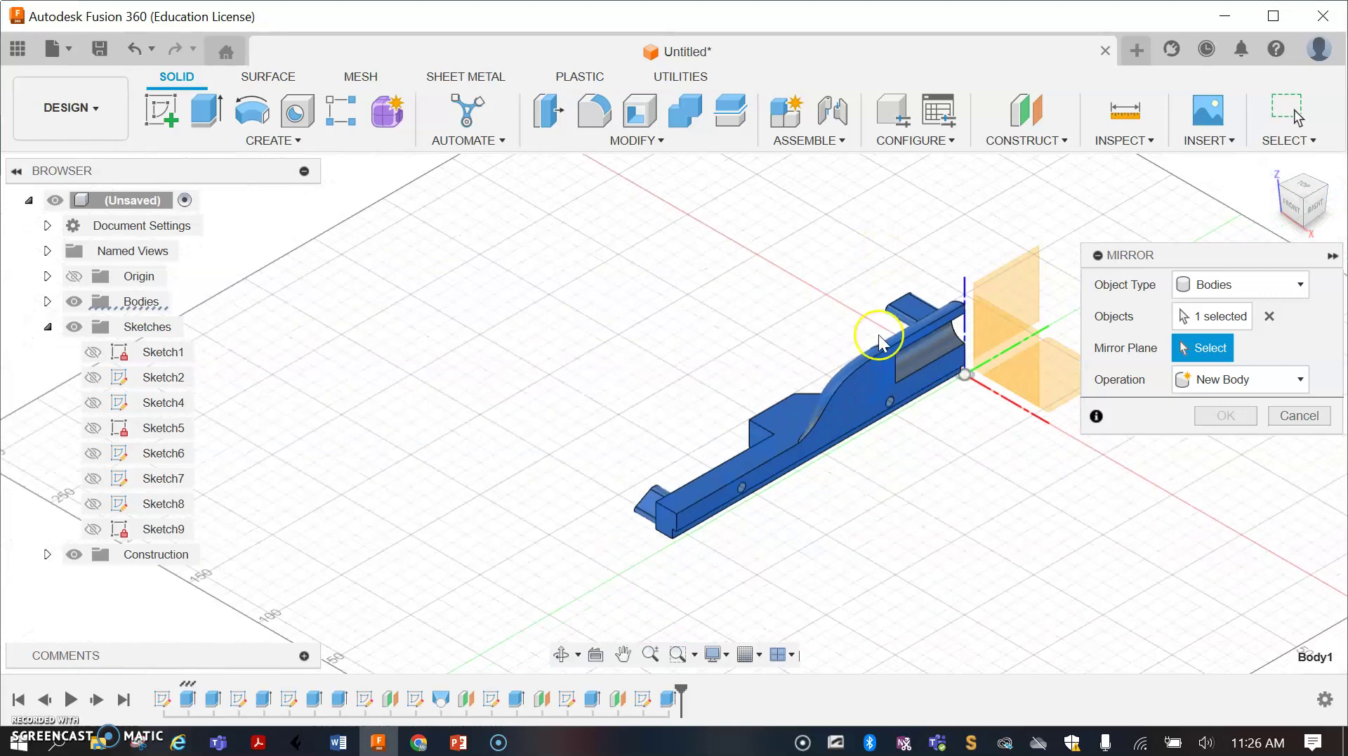
pyautogui.scroll(2, 857, 512)
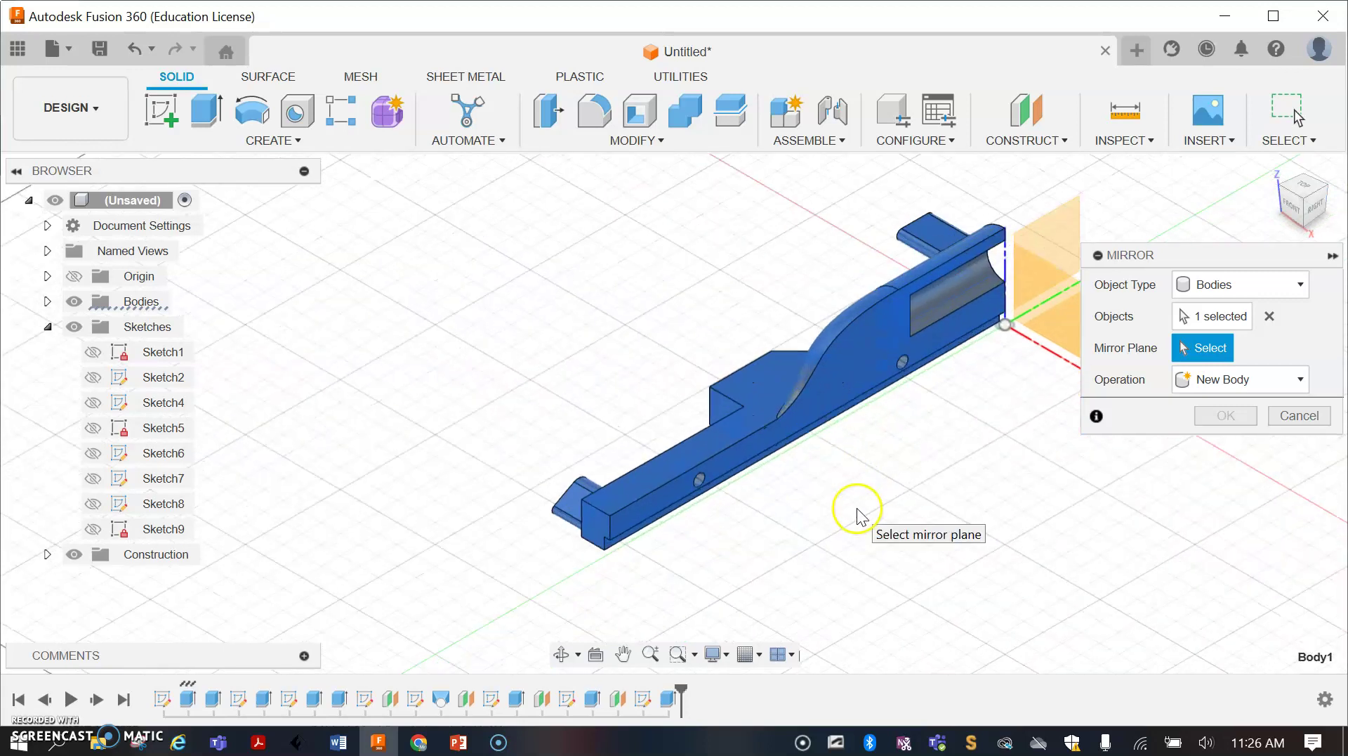
pyautogui.click(858, 338)
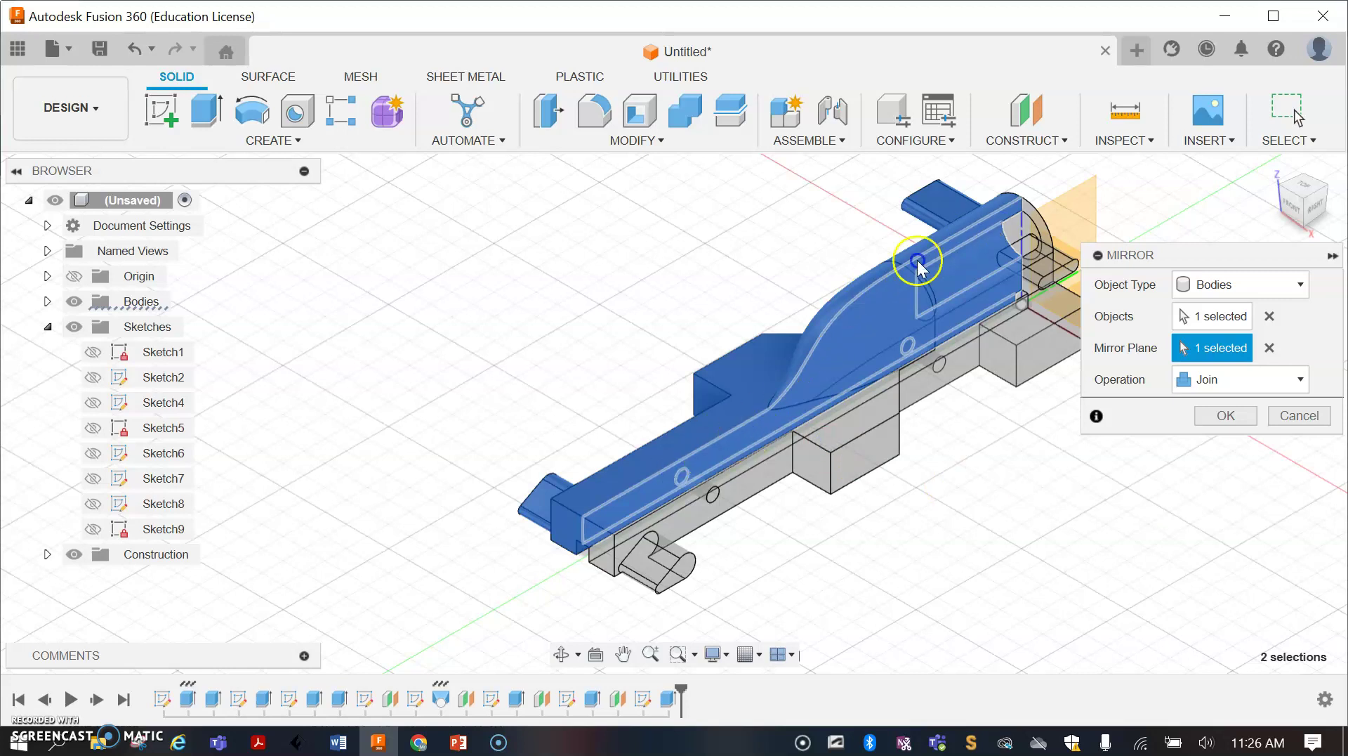
pyautogui.click(684, 451)
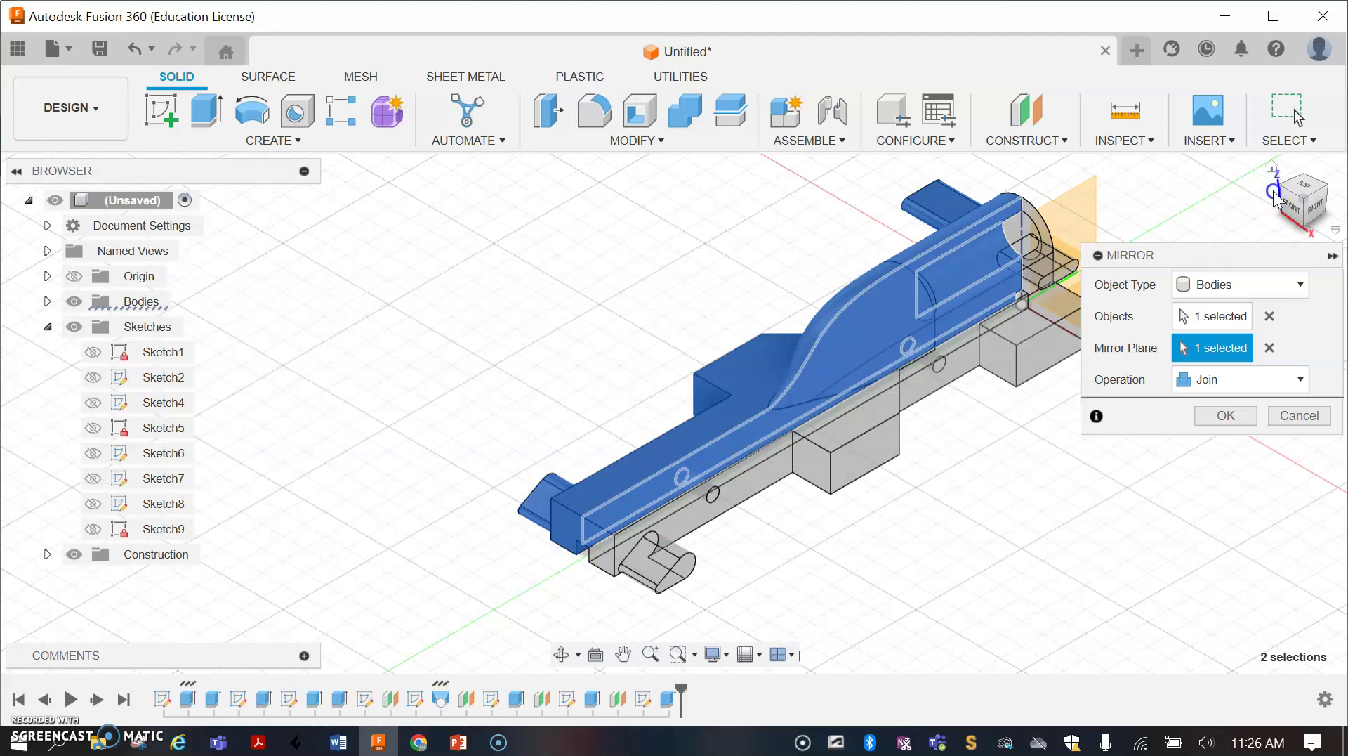
pyautogui.moveTo(1285, 191); pyautogui.dragTo(827, 304)
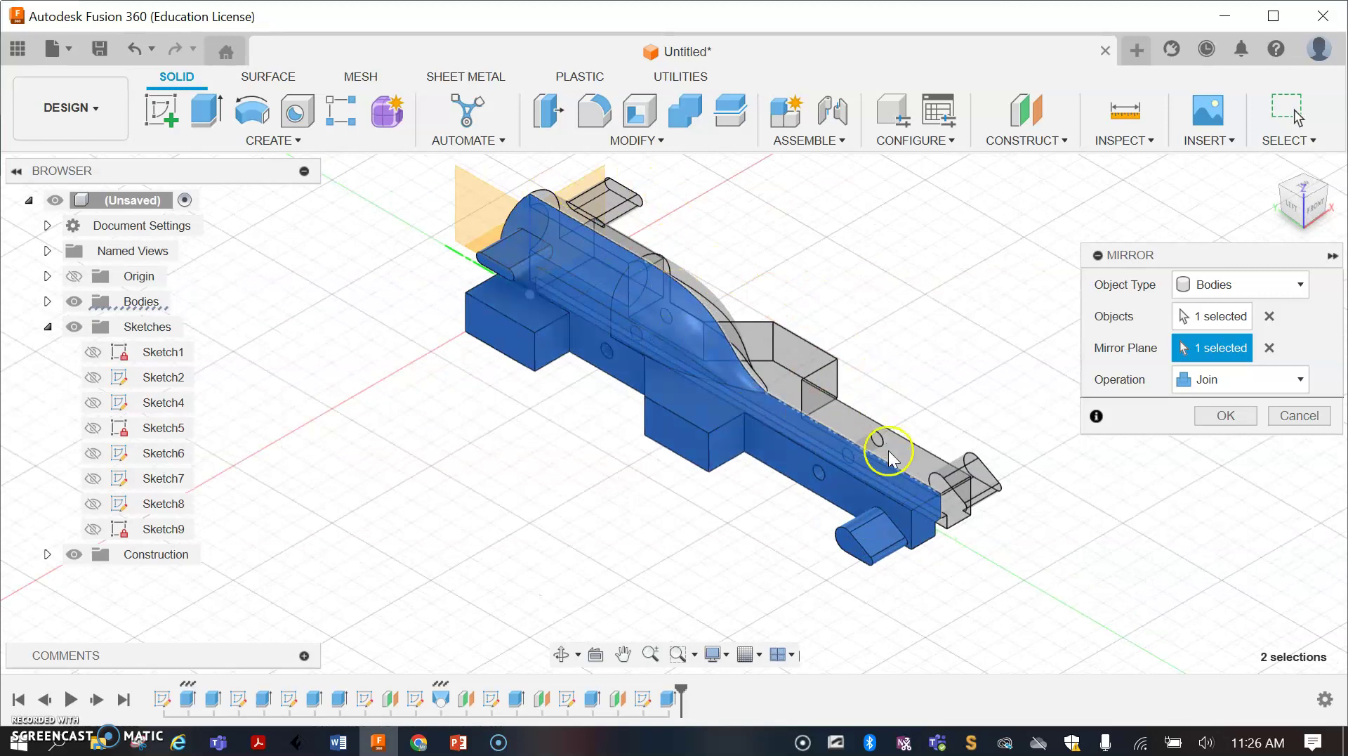
pyautogui.click(1227, 422)
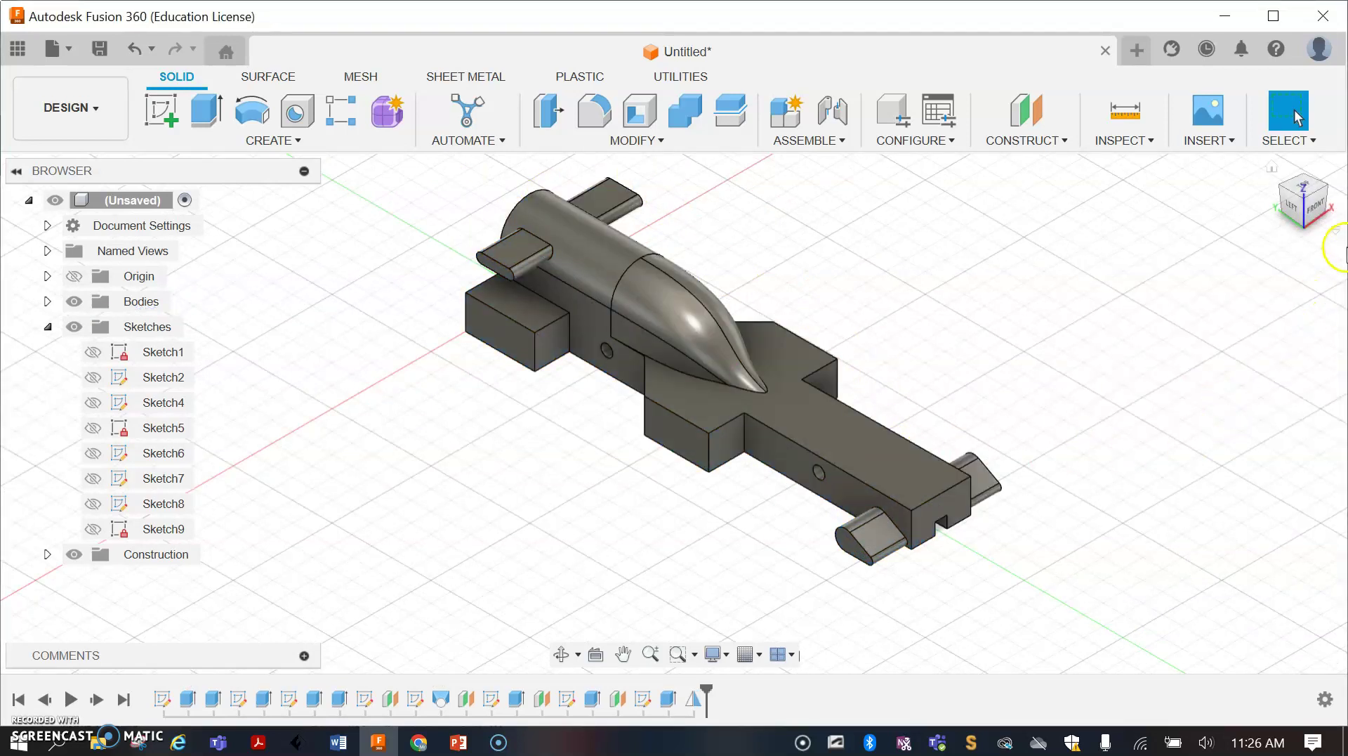
# Step: Inspect the full car from the front-right, back-right, back-left and front-left corners, then zoom in
pyautogui.click(1328, 194)
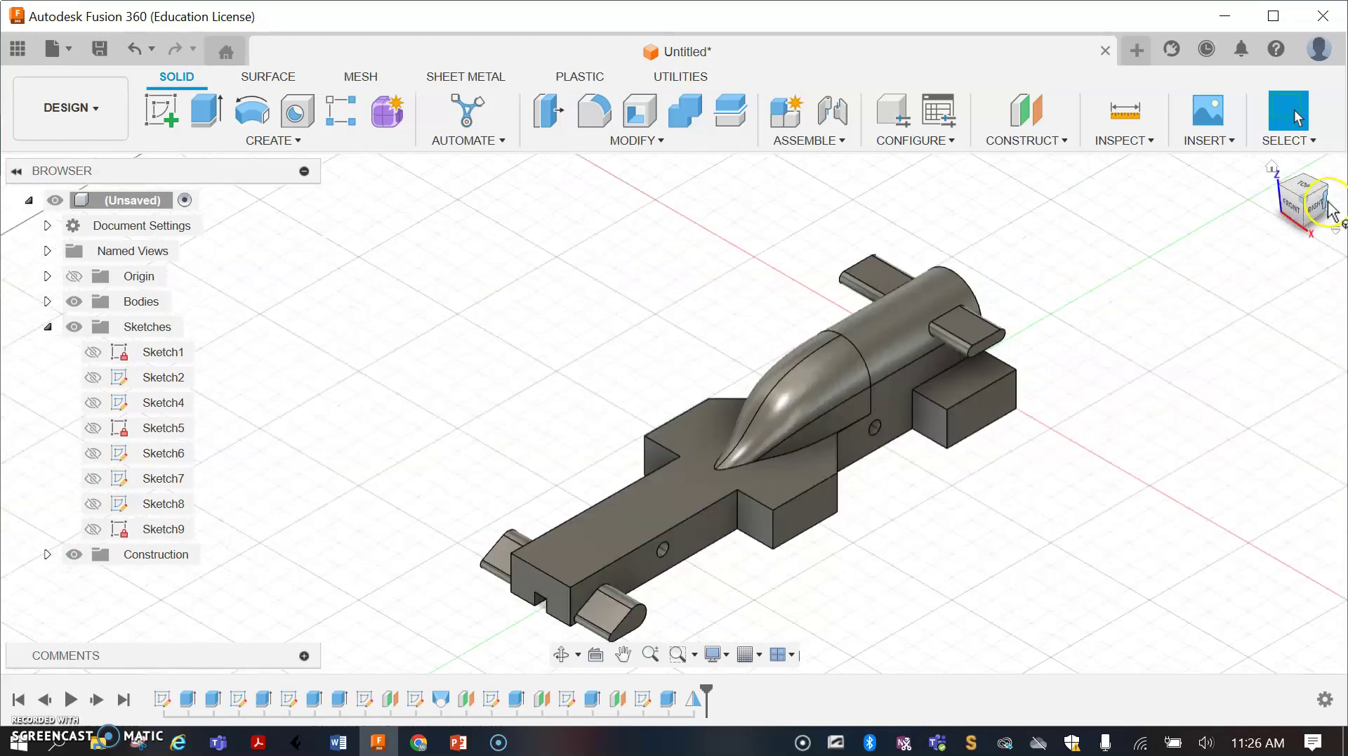
pyautogui.click(1329, 190)
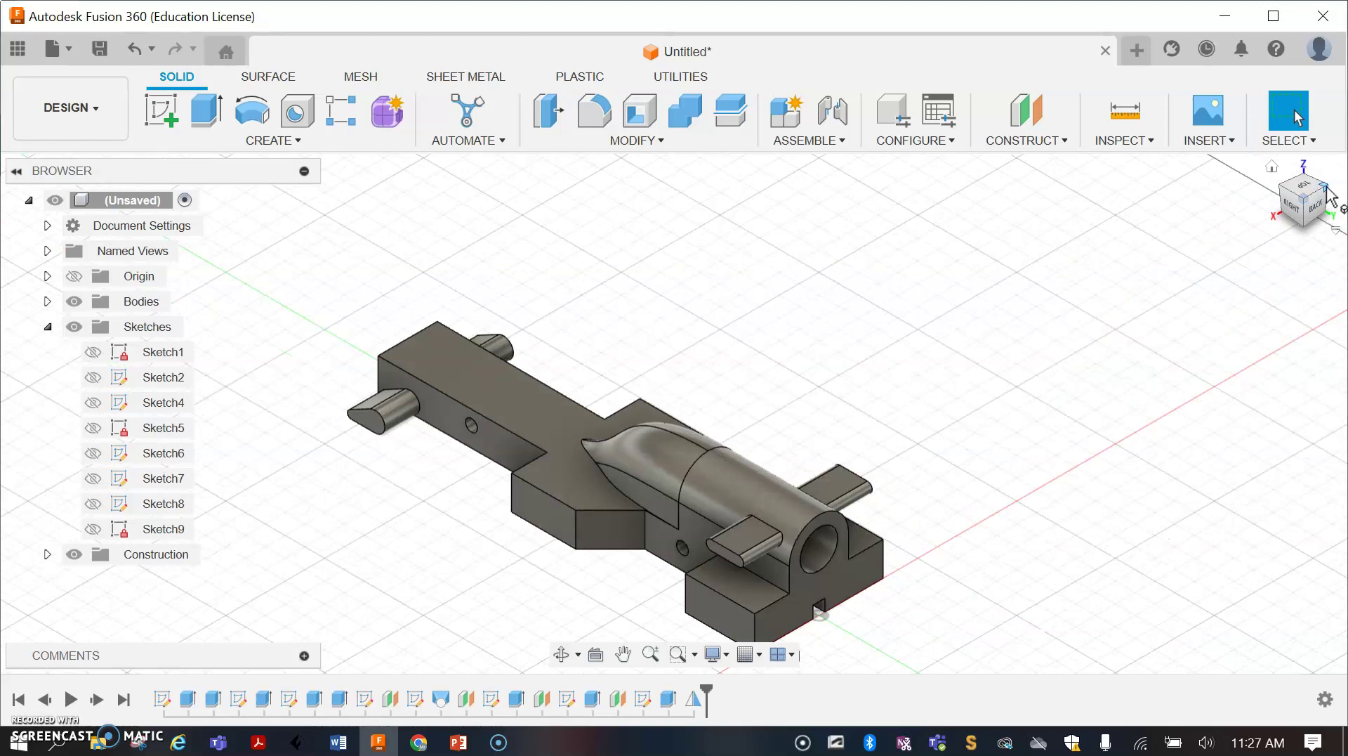
pyautogui.click(1330, 193)
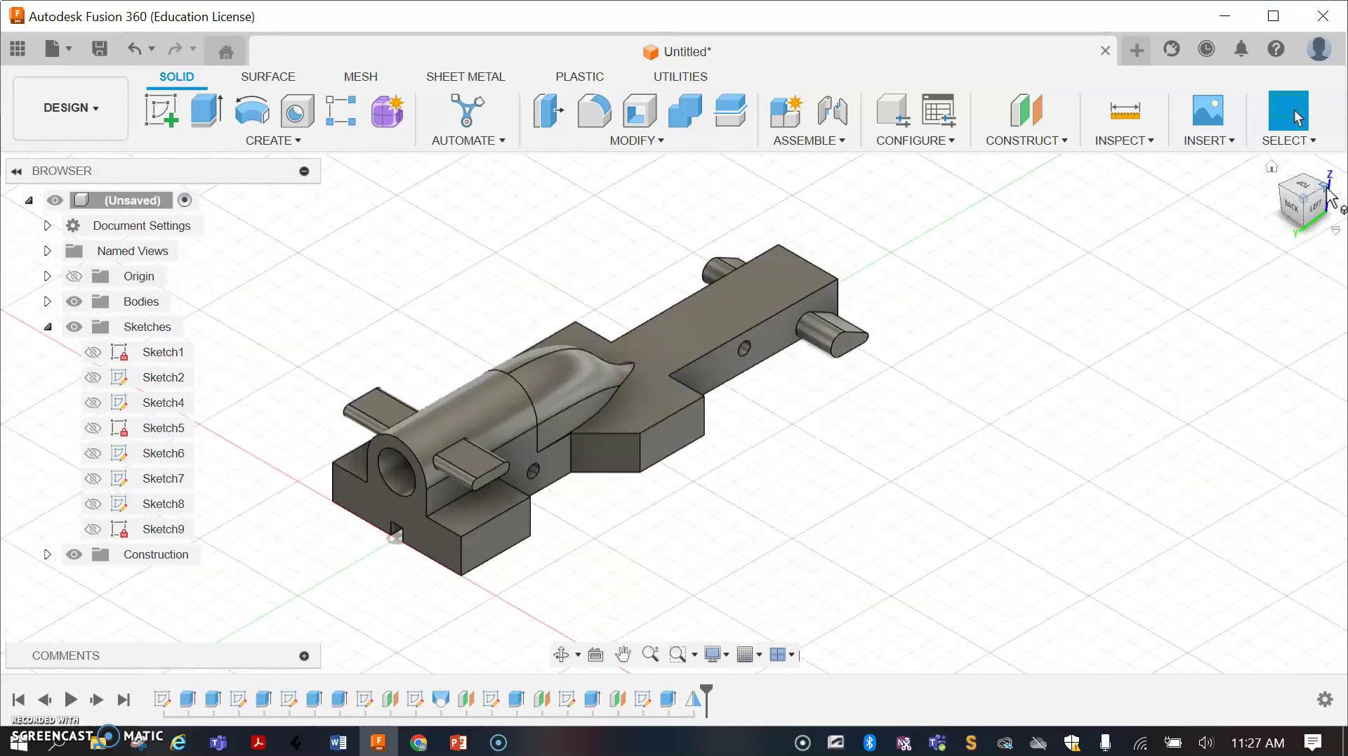
pyautogui.click(1329, 194)
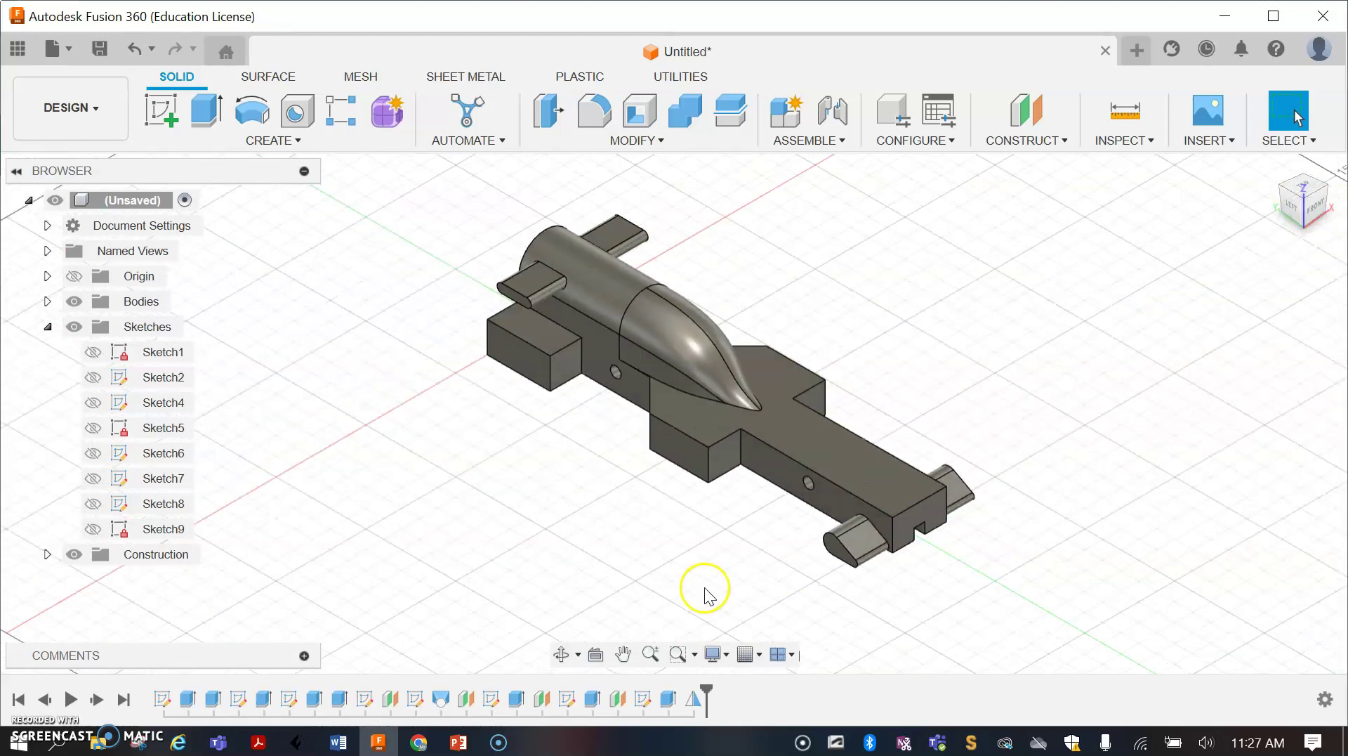
pyautogui.scroll(1, 870, 365)
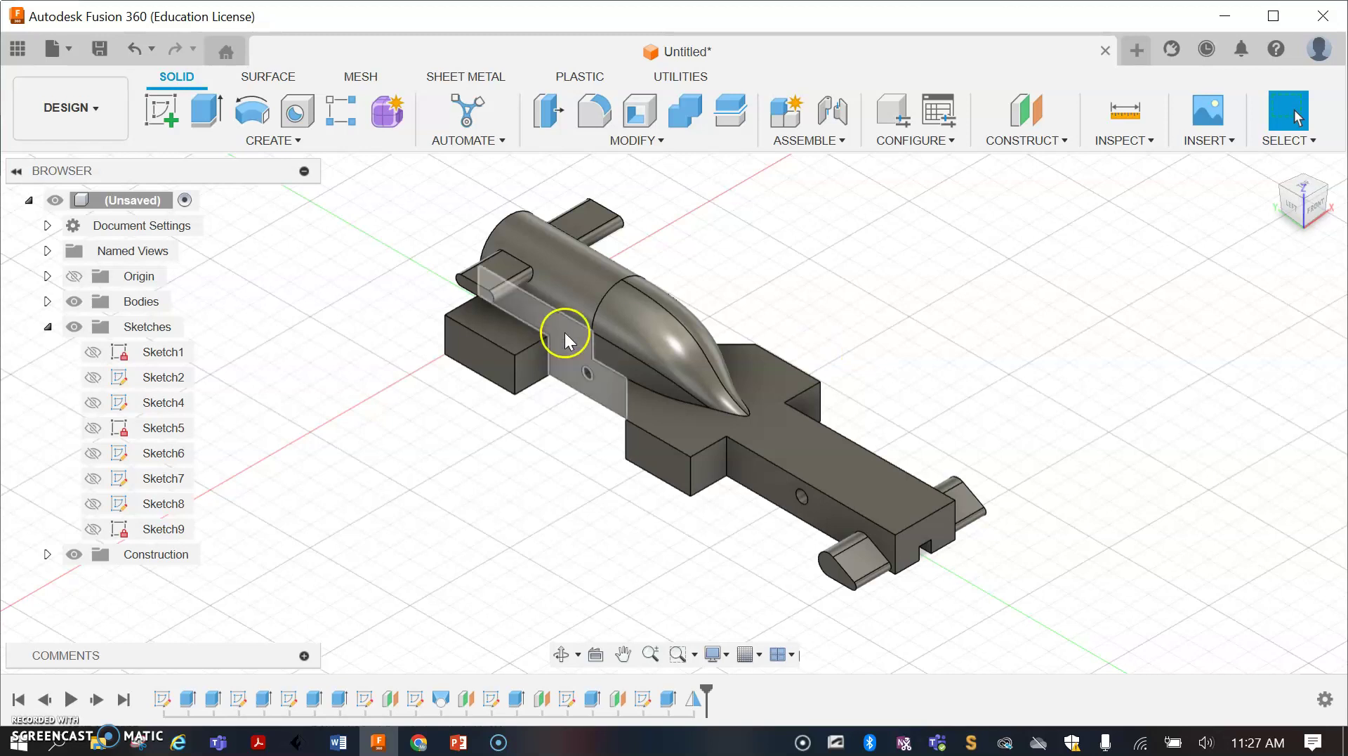
# Step: Save the design as 'Standard Car' in Admin Project
pyautogui.click(99, 49)
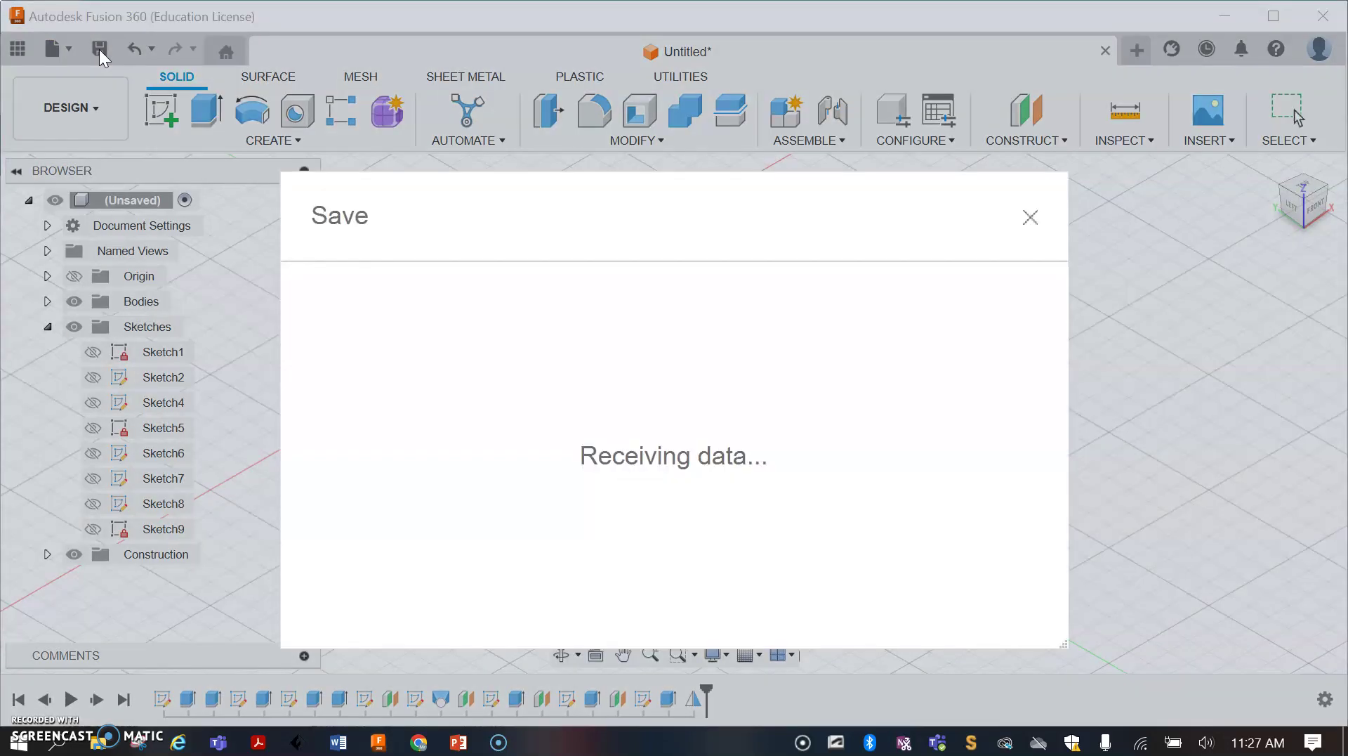
pyautogui.write('Standard C')
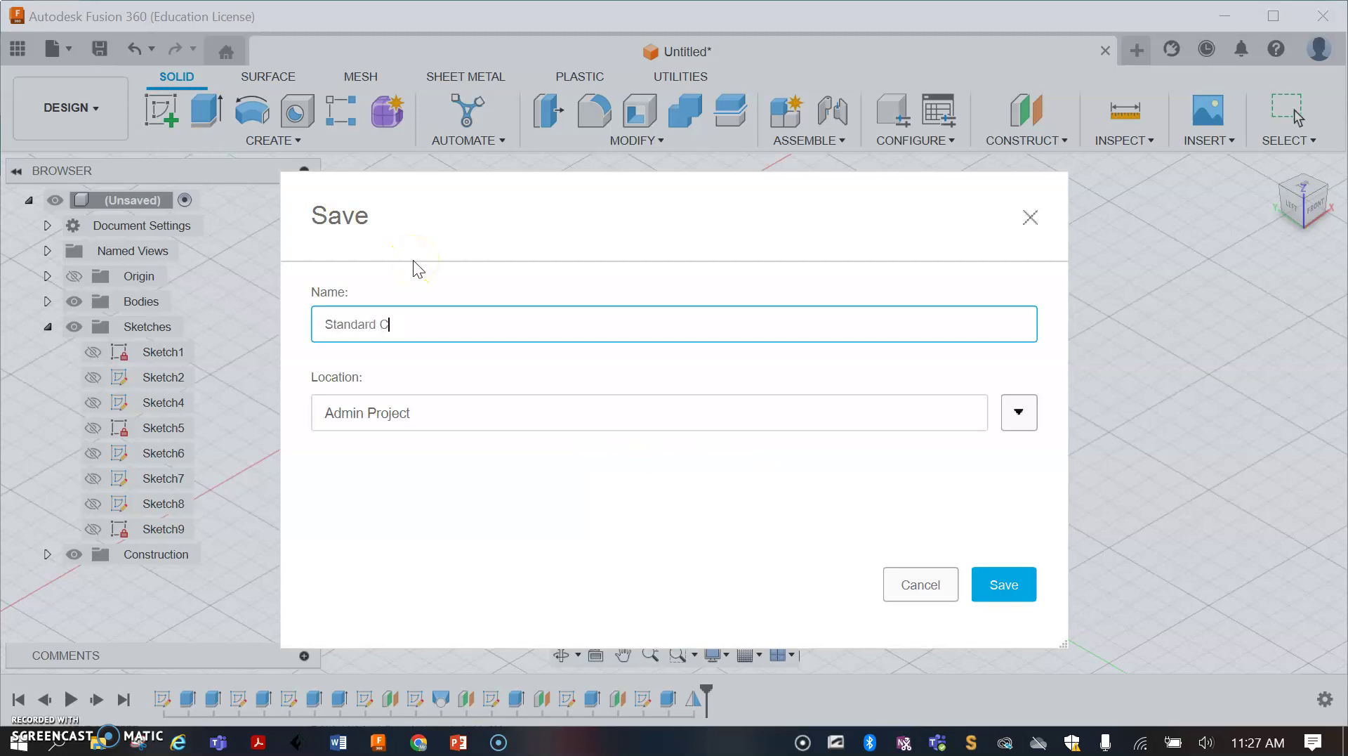
pyautogui.write('ar')
pyautogui.click(1006, 575)
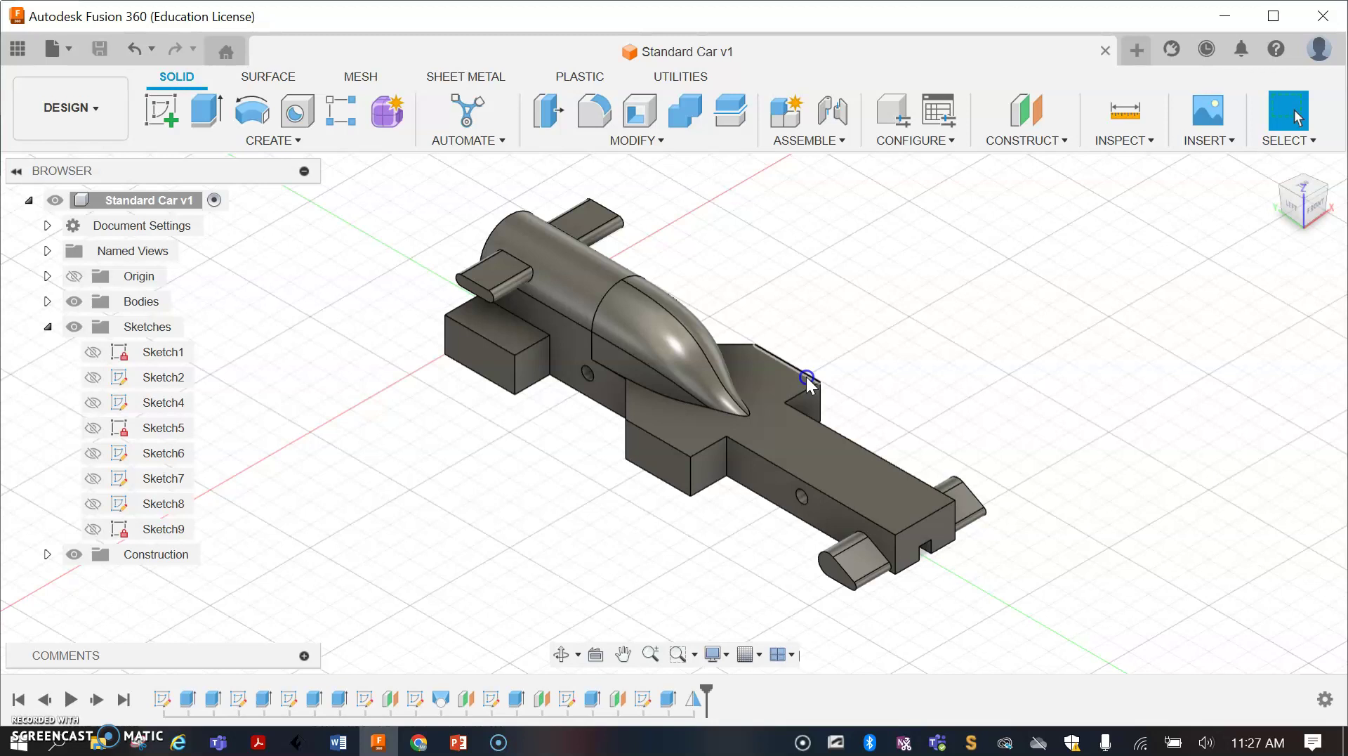
# Step: Rename Sketch1 to 'Canister Housing'
pyautogui.click(174, 357)
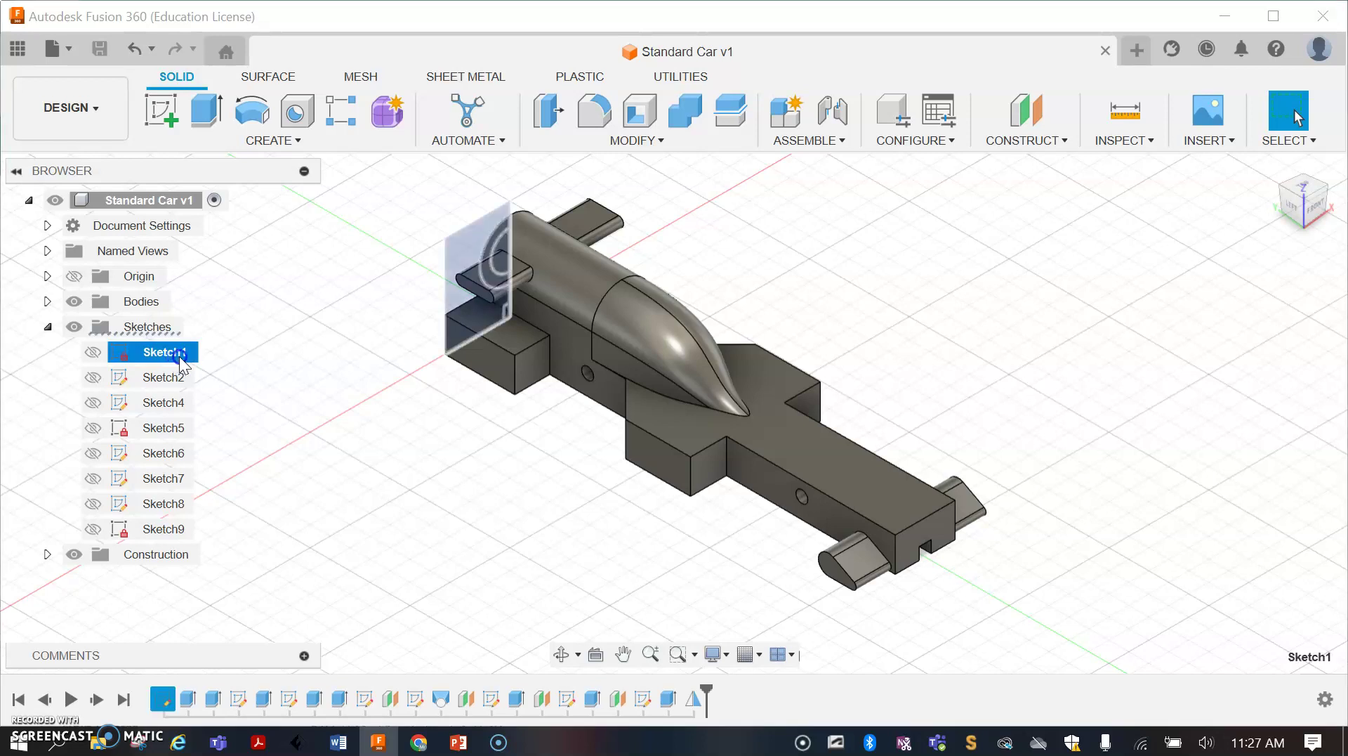
pyautogui.rightClick(173, 357)
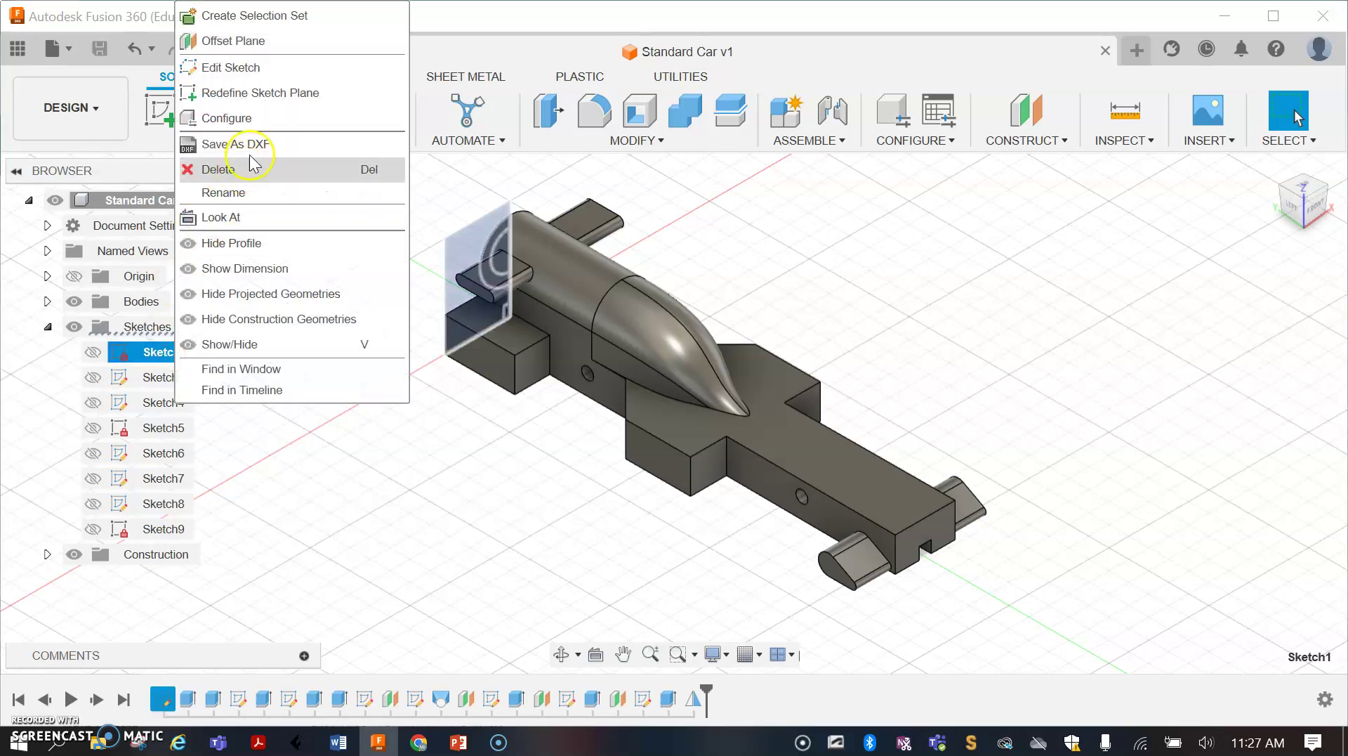
pyautogui.click(247, 191)
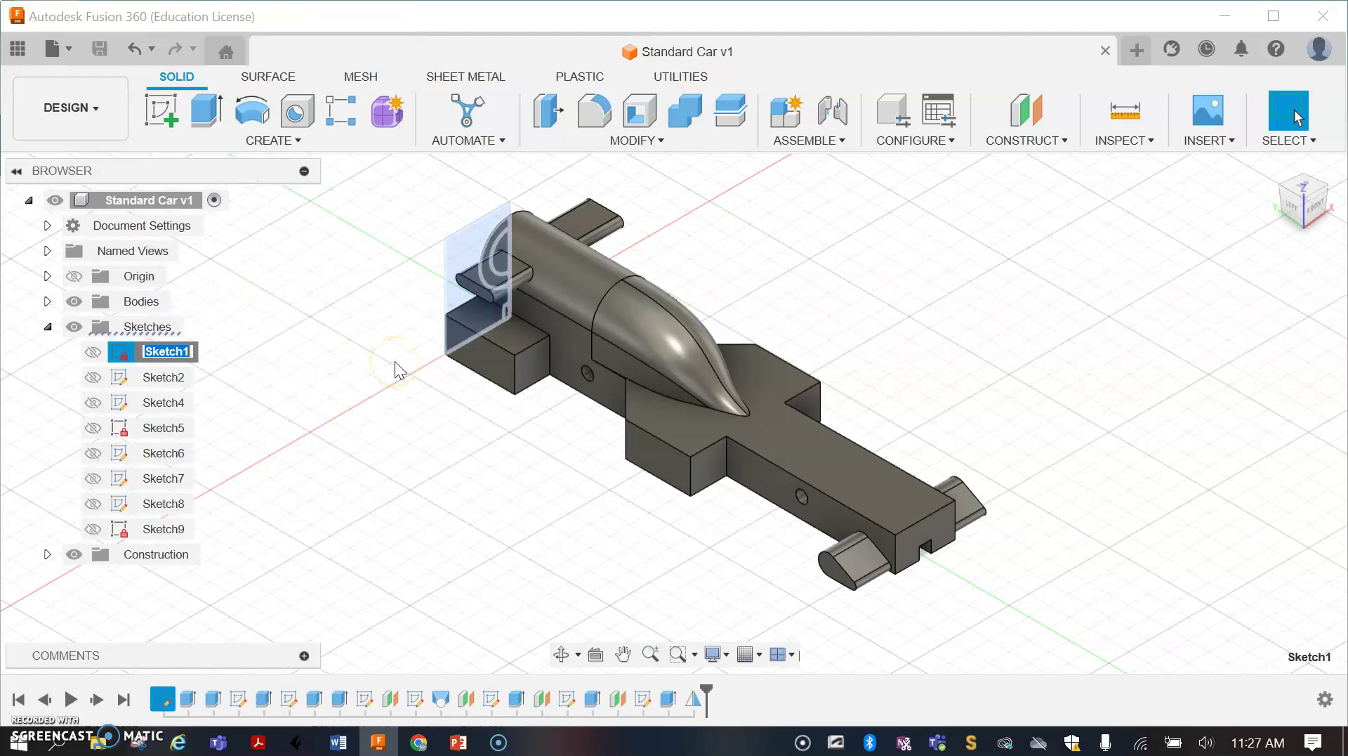
pyautogui.write('Canister Housing')
pyautogui.click(378, 500)
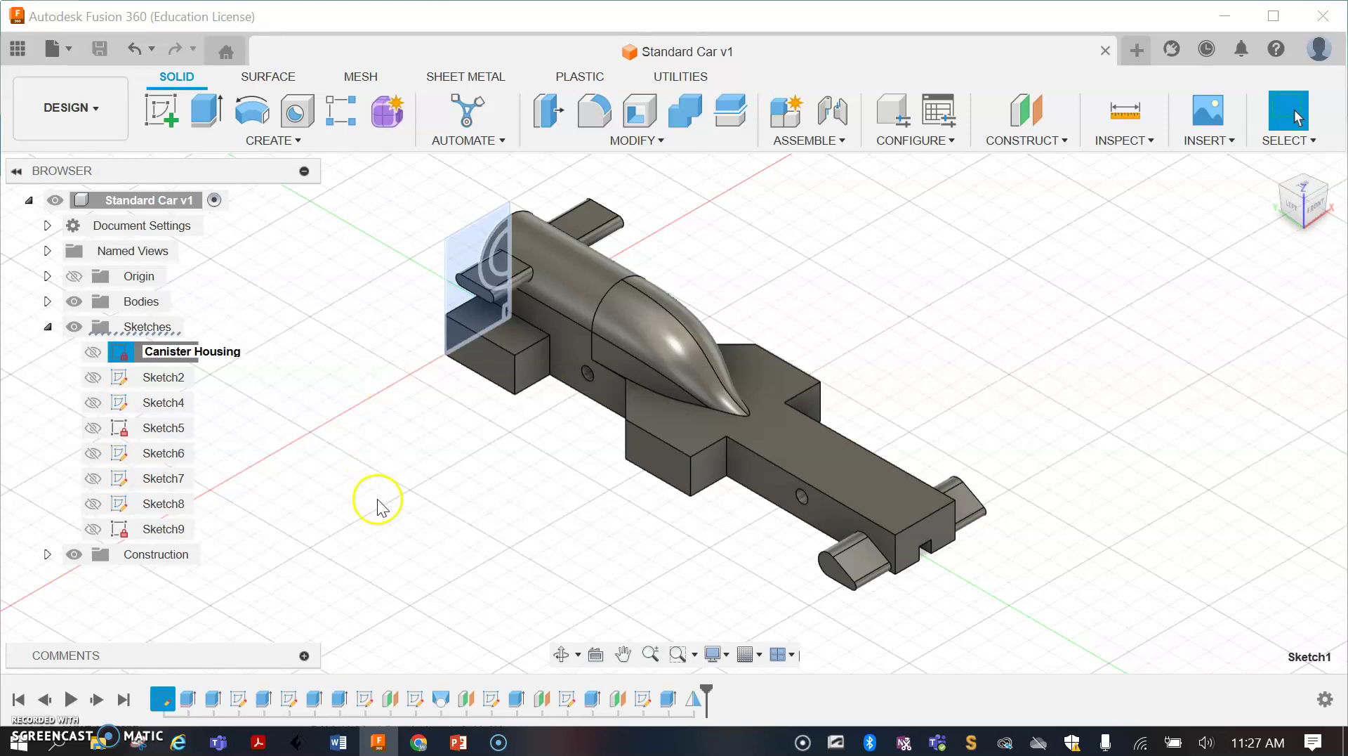
# Step: Rename Sketch2 to 'Car Body' and deselect it
pyautogui.click(168, 377)
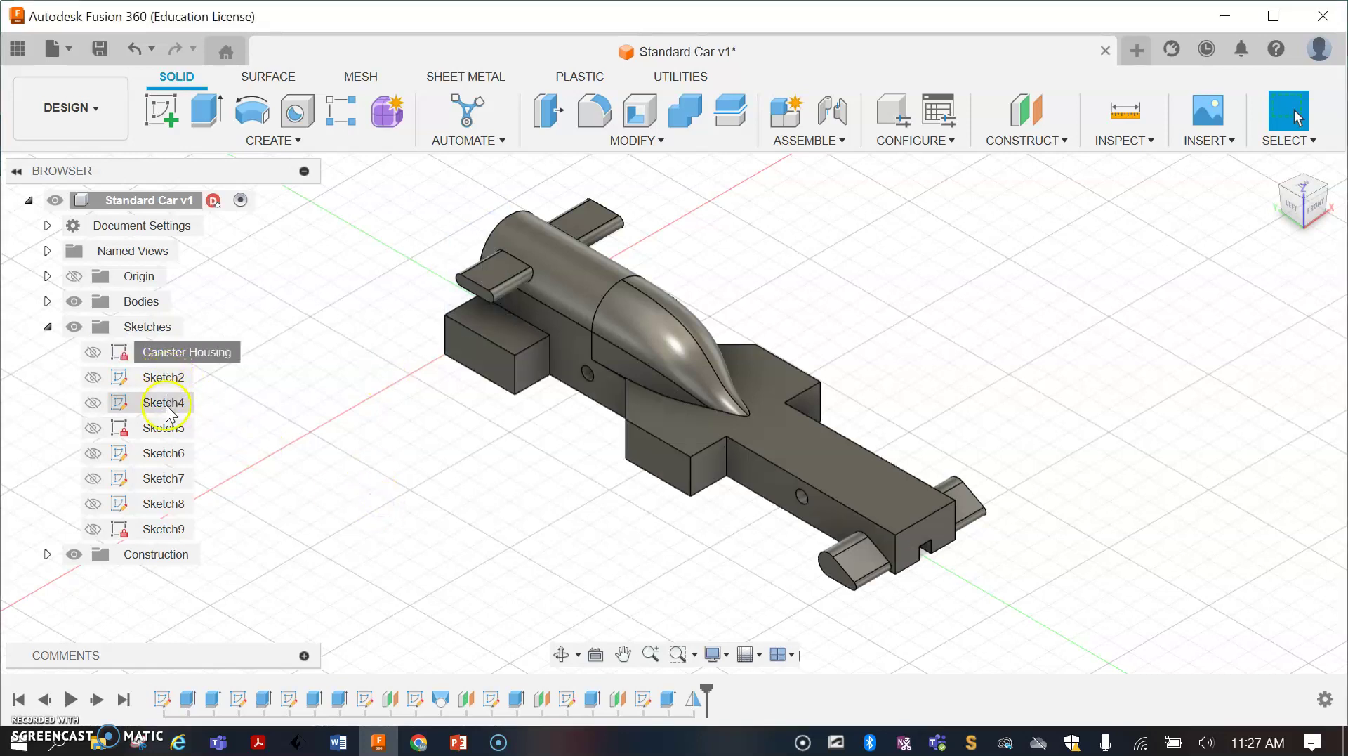
pyautogui.click(170, 379)
pyautogui.rightClick(170, 379)
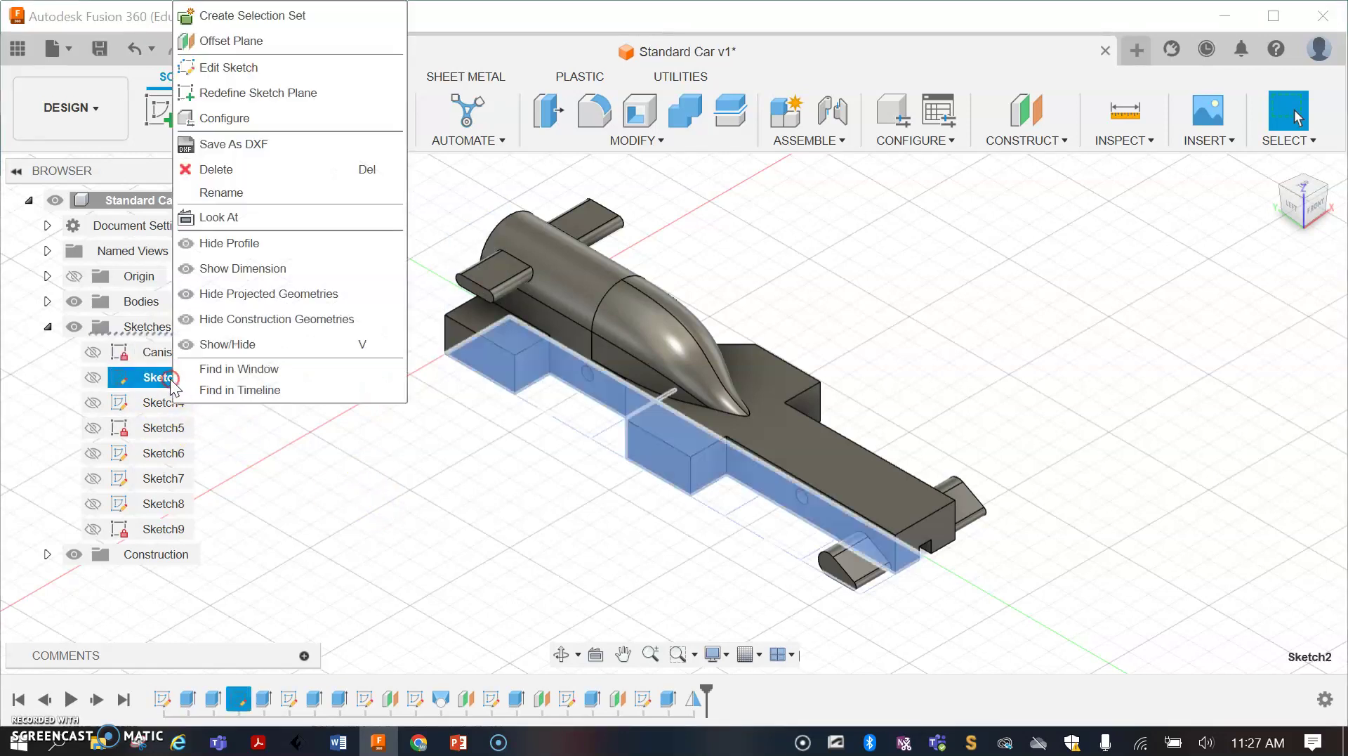
pyautogui.click(225, 191)
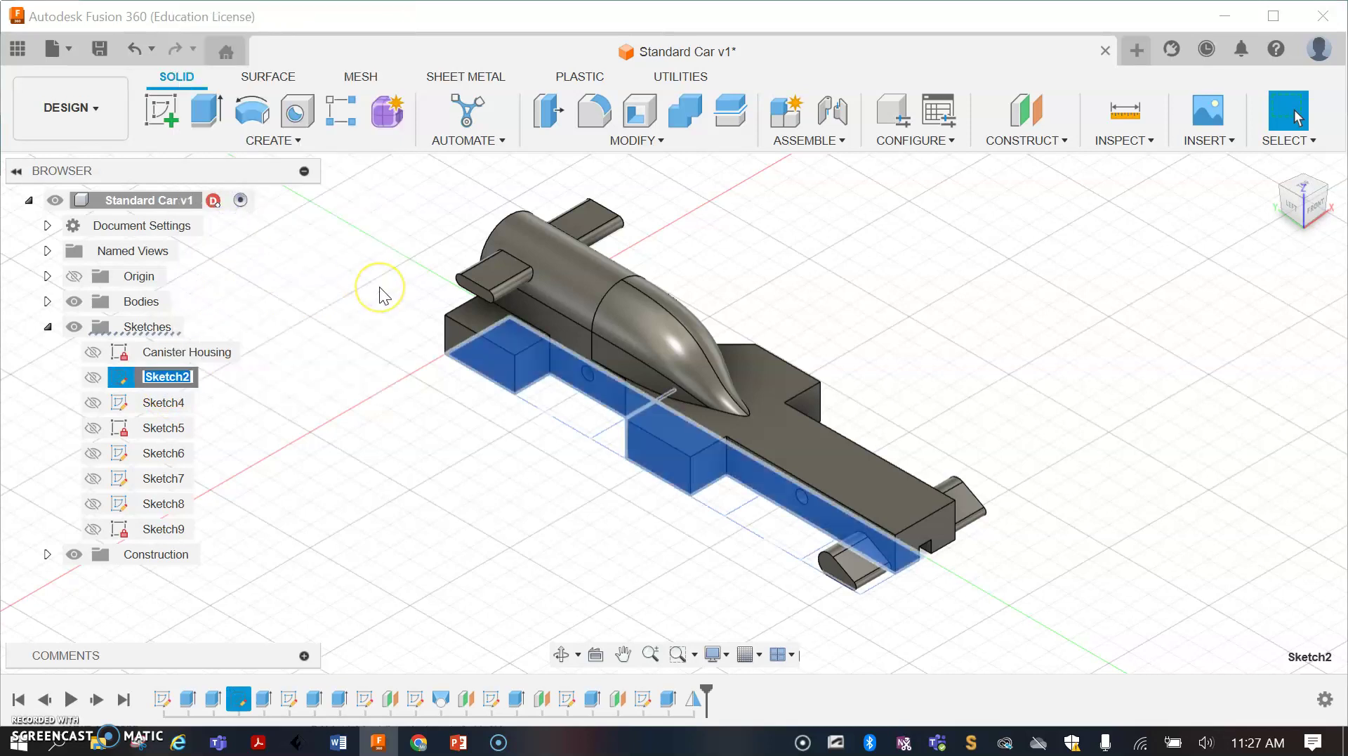
pyautogui.write('Car Body')
pyautogui.click(349, 524)
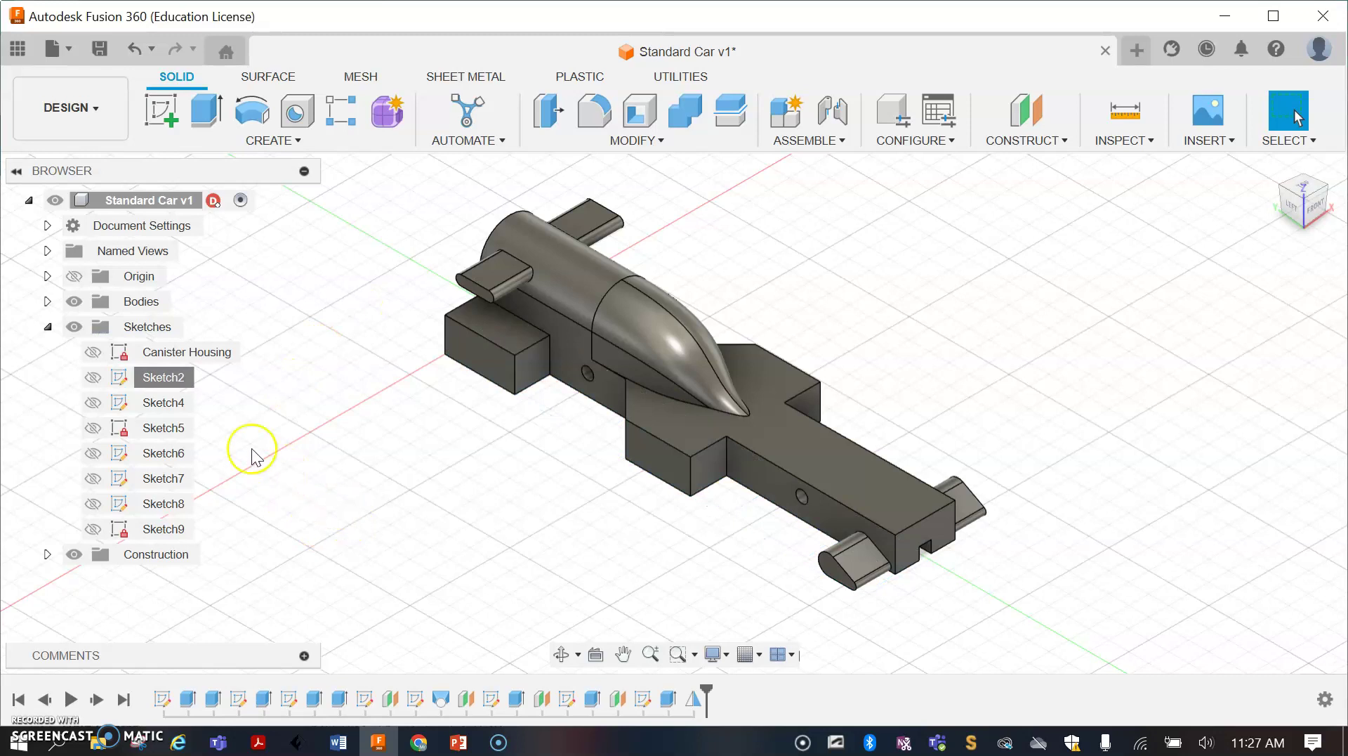
pyautogui.click(174, 380)
pyautogui.rightClick(176, 379)
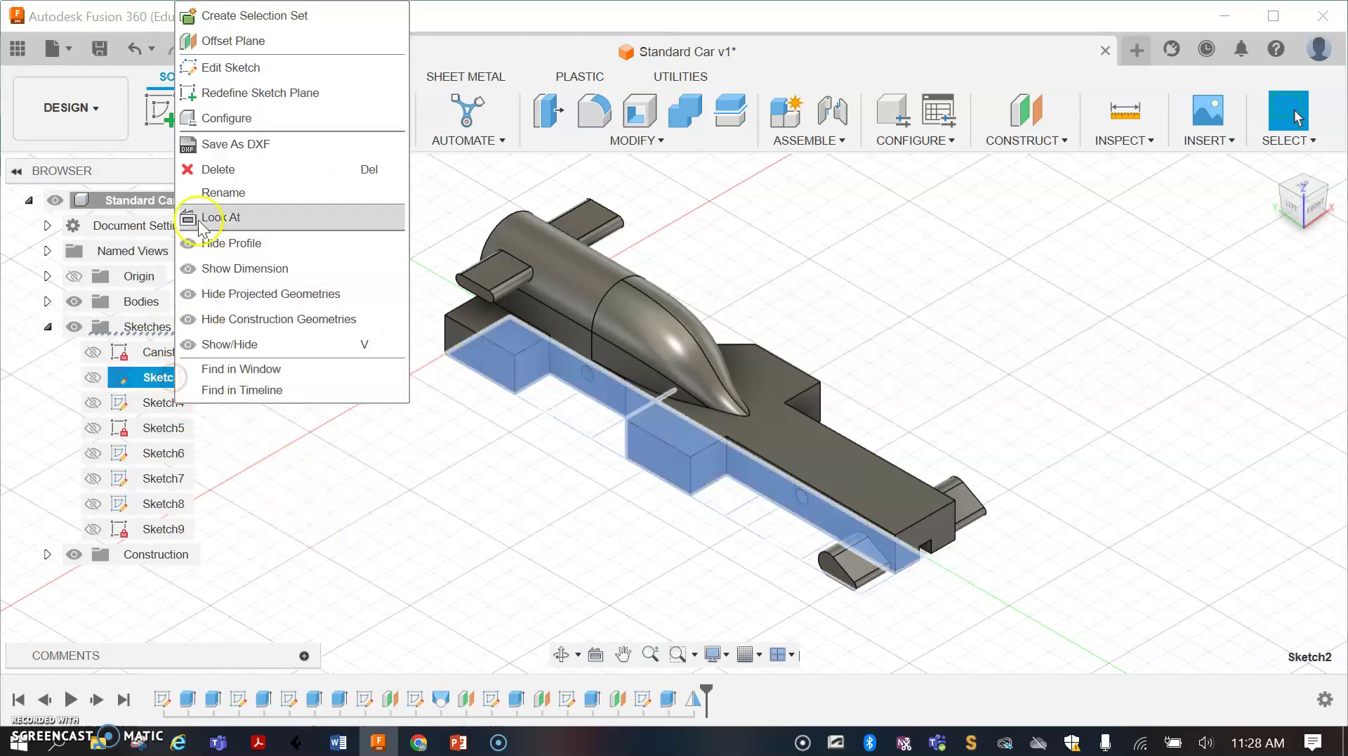
pyautogui.click(218, 197)
pyautogui.write('Car Body')
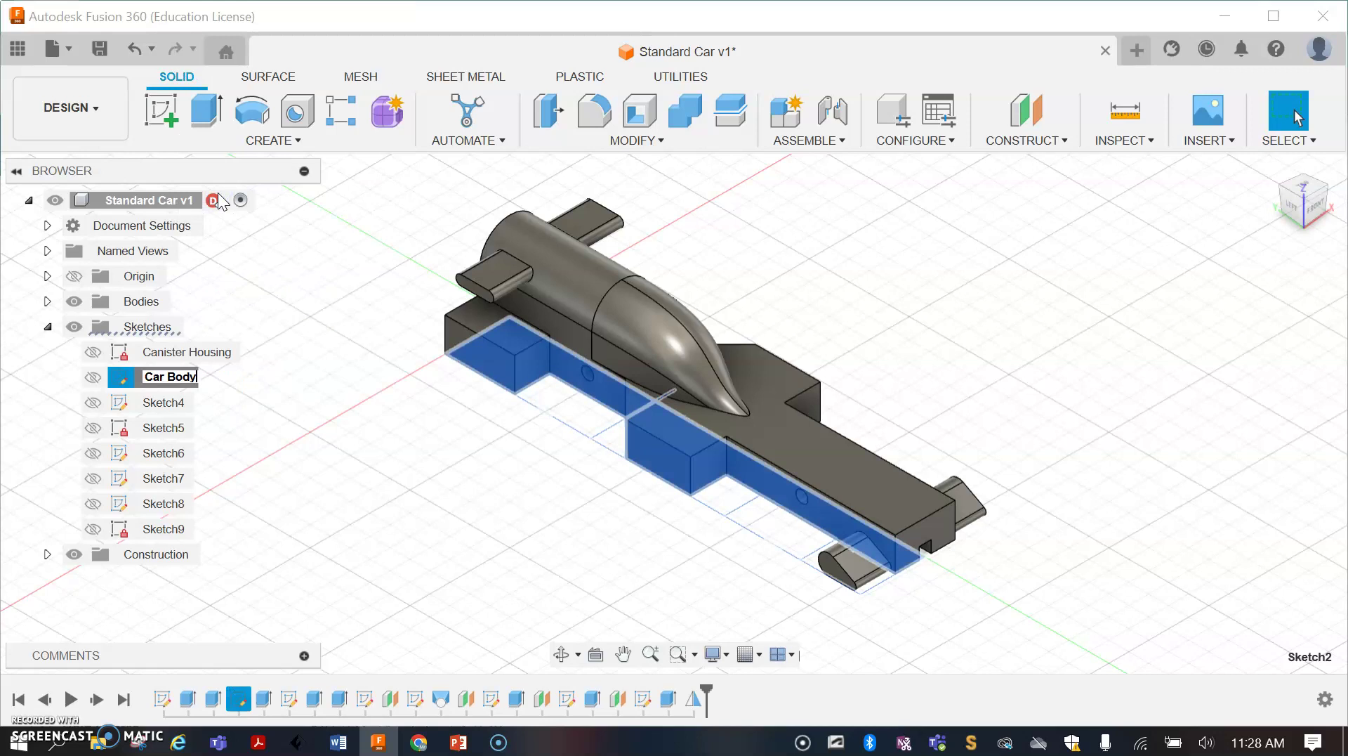
pyautogui.press('Return')
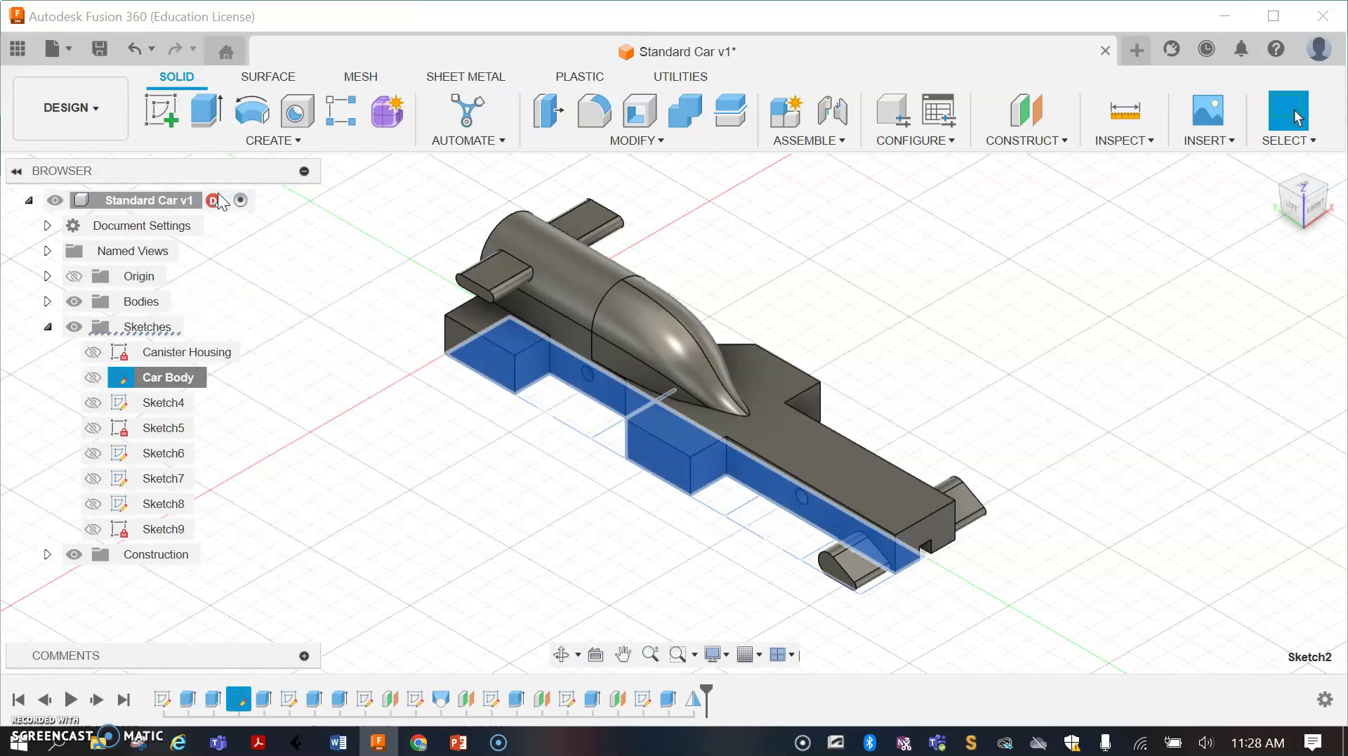
pyautogui.click(355, 391)
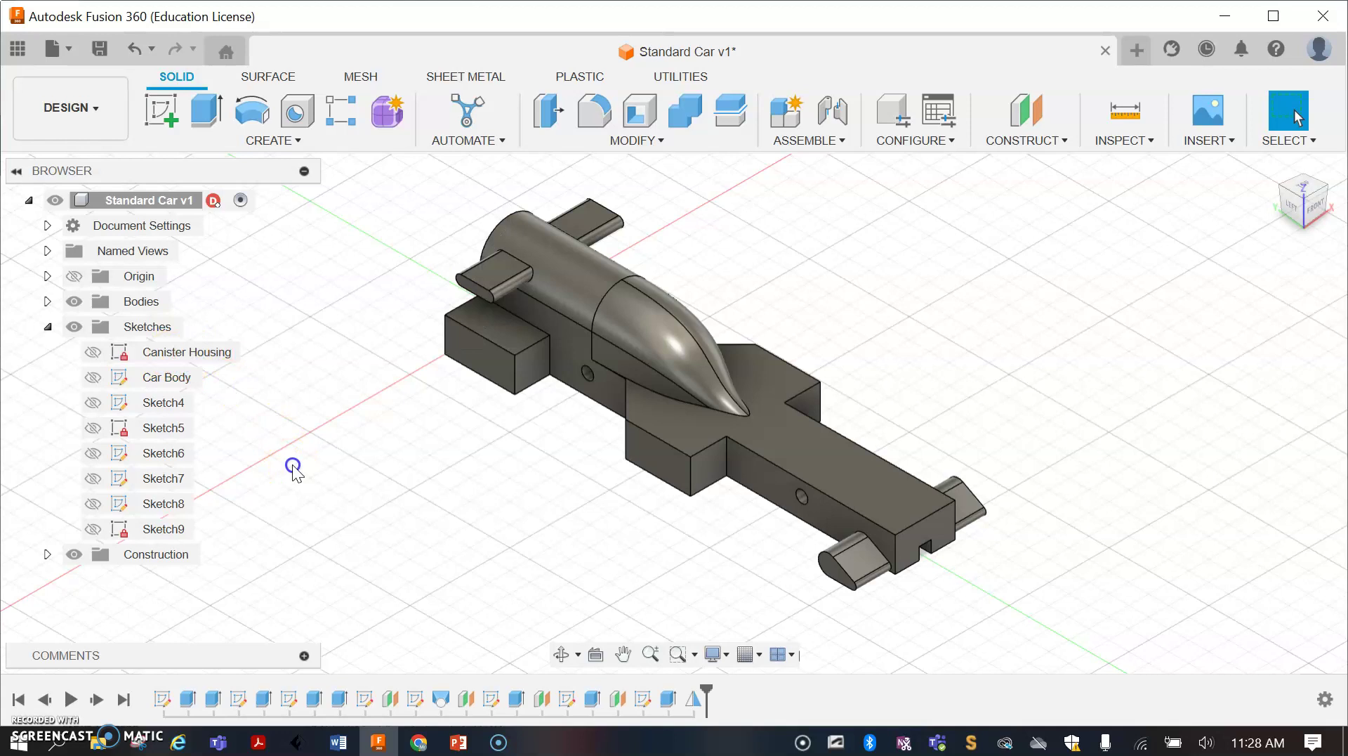
# Step: Rename the Extrude6 timeline feature that cuts the axle holes to 'Axle Holes'
pyautogui.click(191, 700)
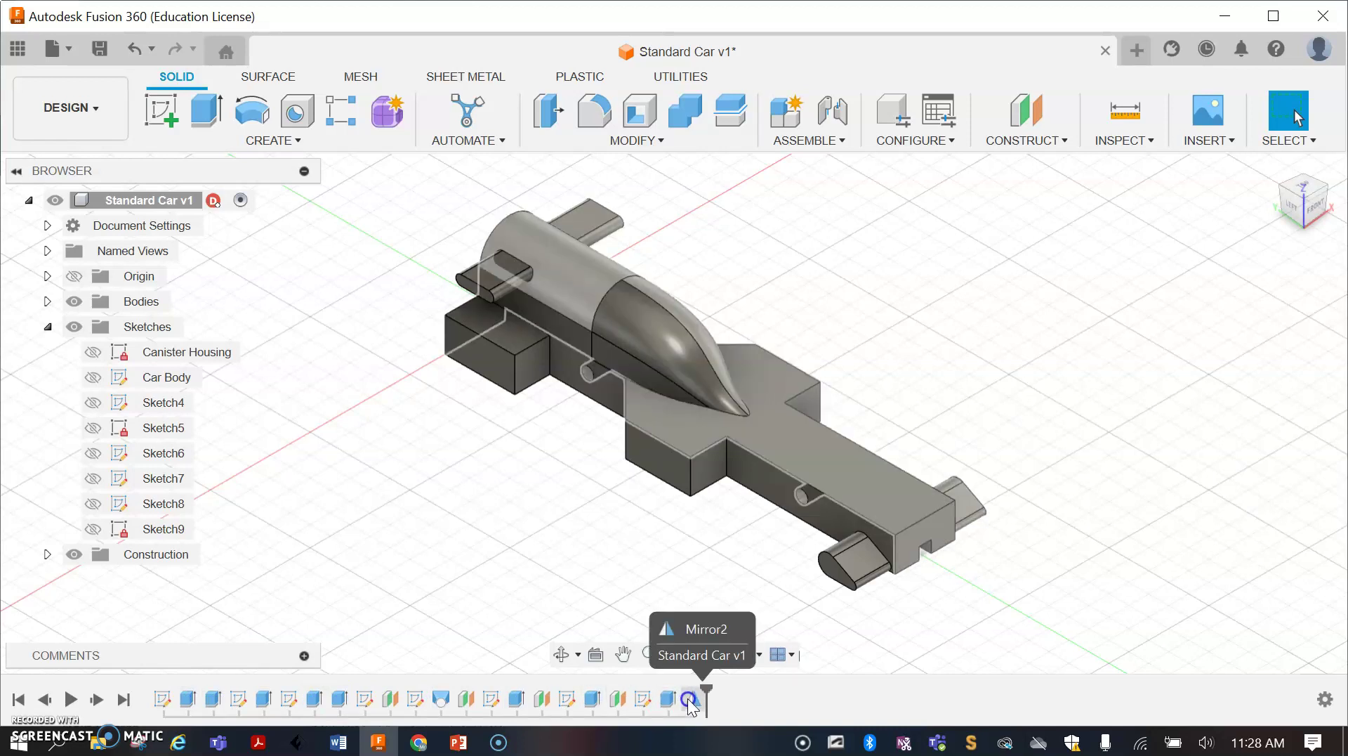
pyautogui.rightClick(521, 704)
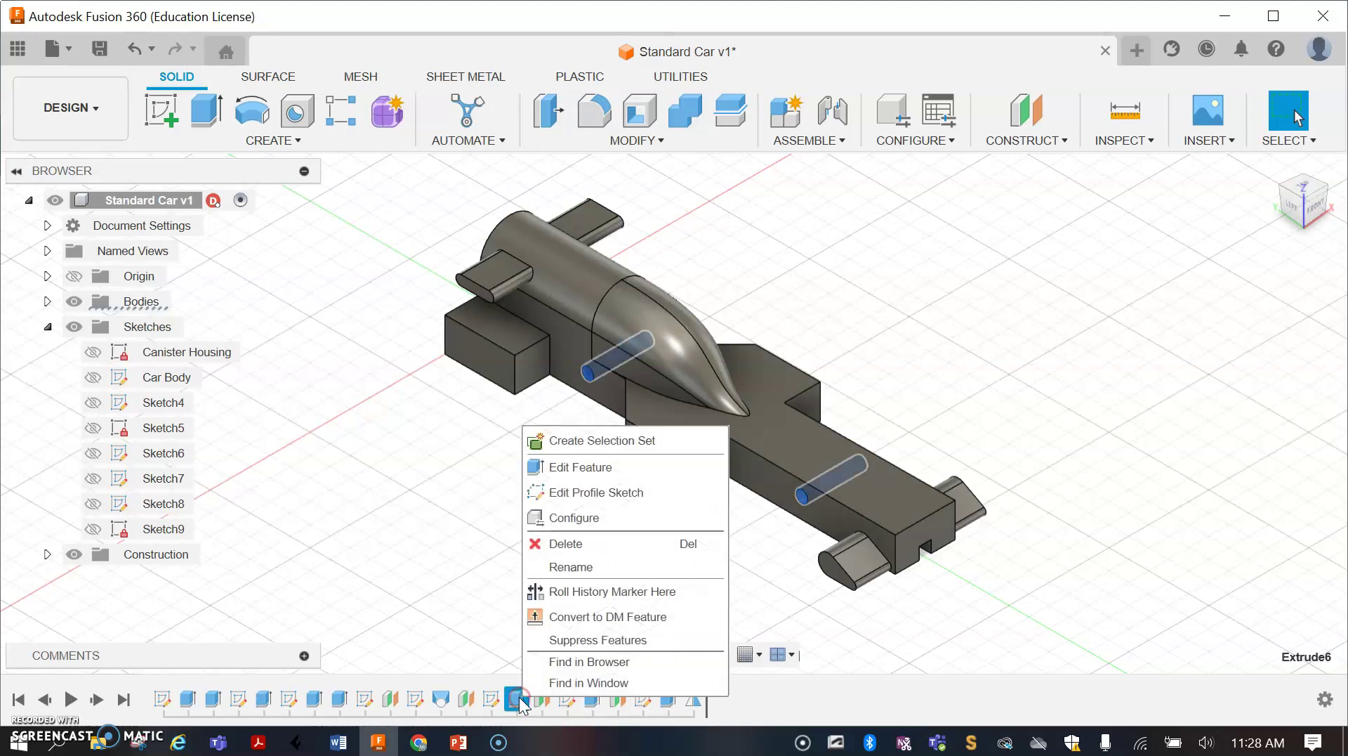
pyautogui.click(576, 570)
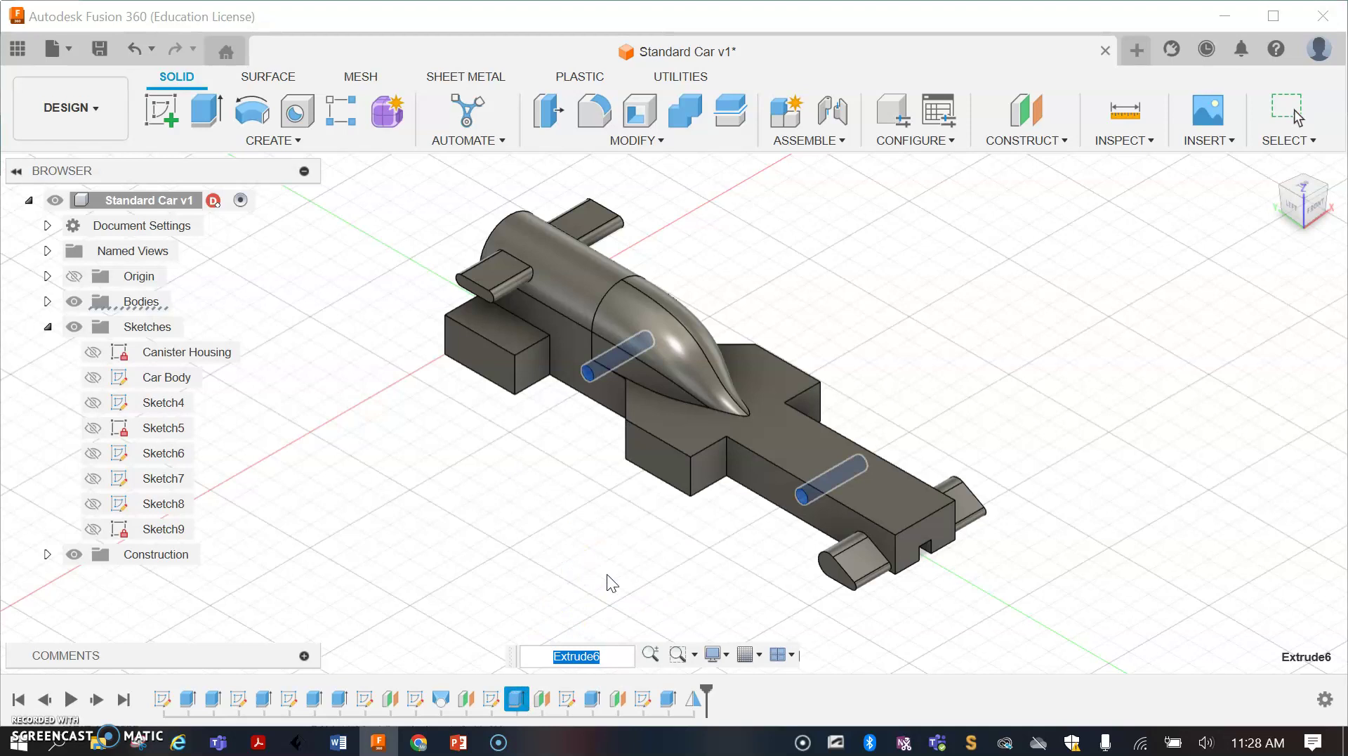
pyautogui.write('Axle Holes')
pyautogui.click(607, 574)
pyautogui.click(558, 573)
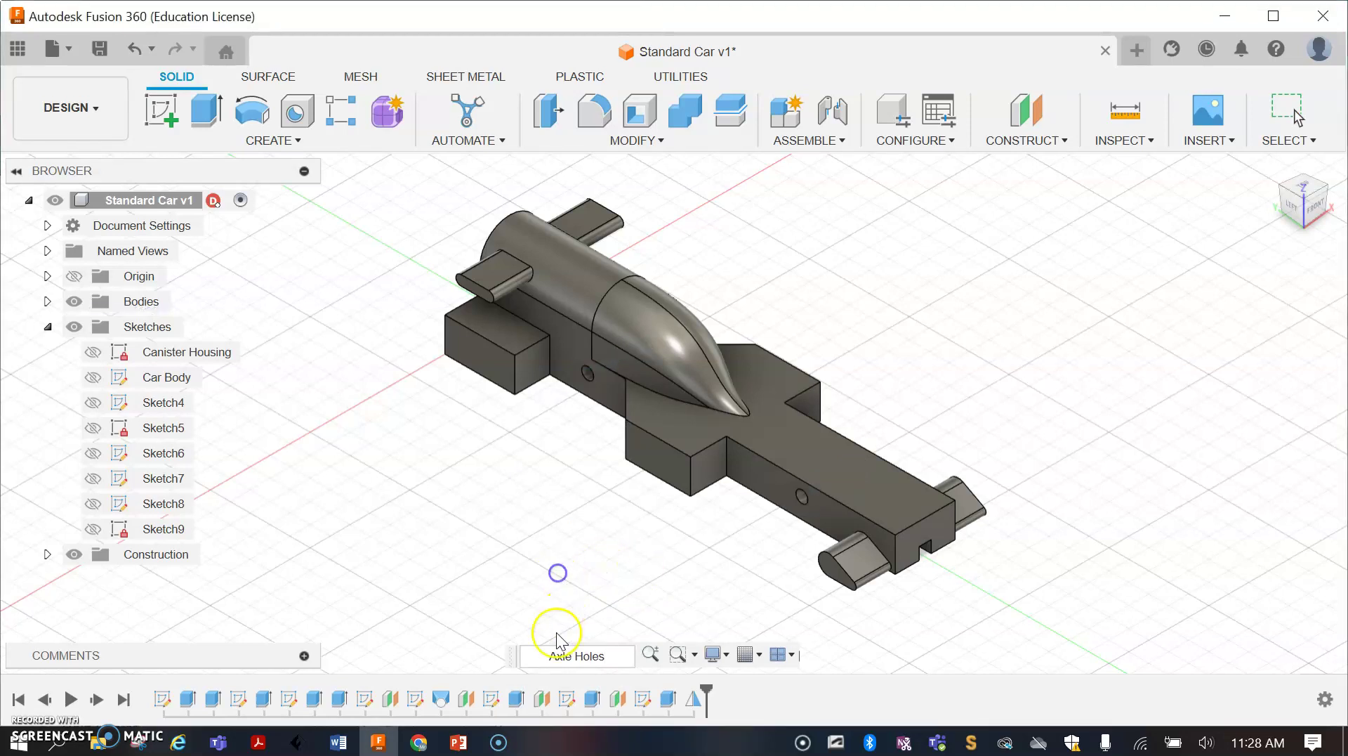
pyautogui.click(340, 697)
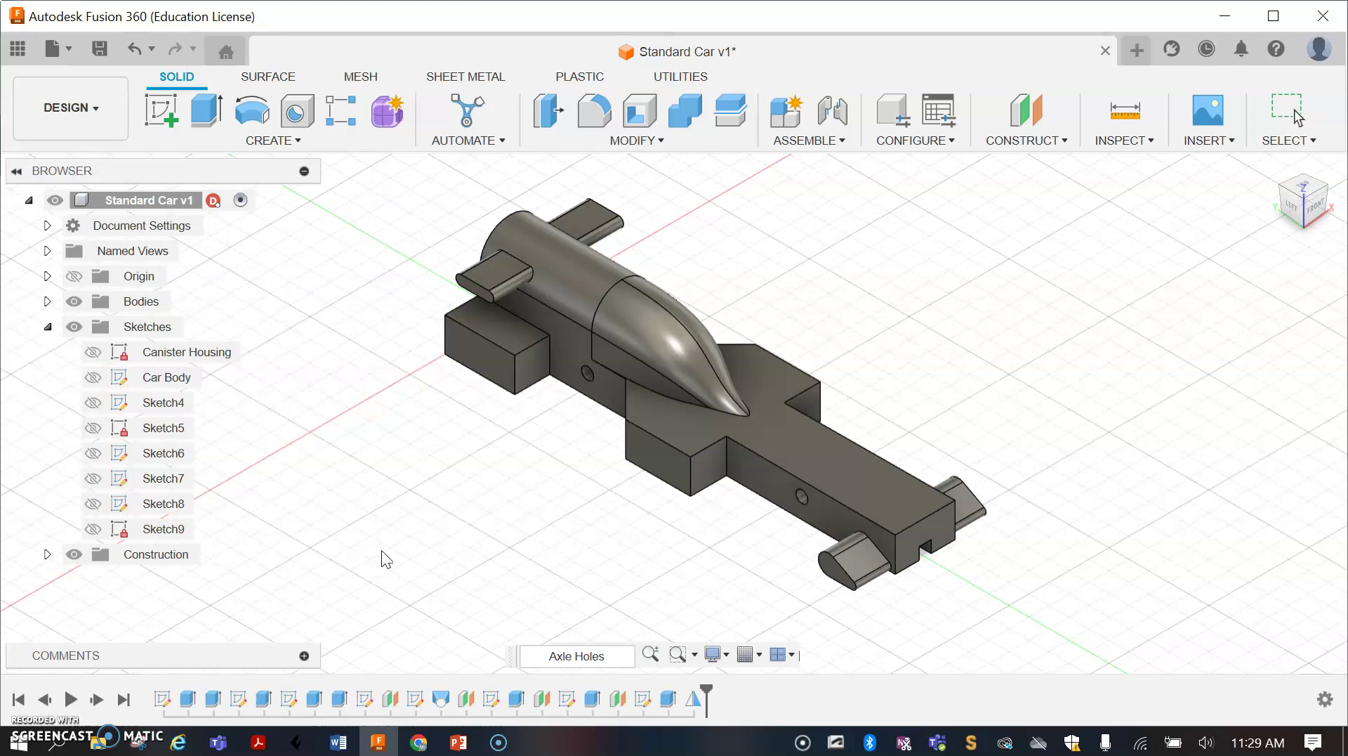
# Step: Bring the This PC File Explorer window back in front of Fusion 360
pyautogui.click(101, 744)
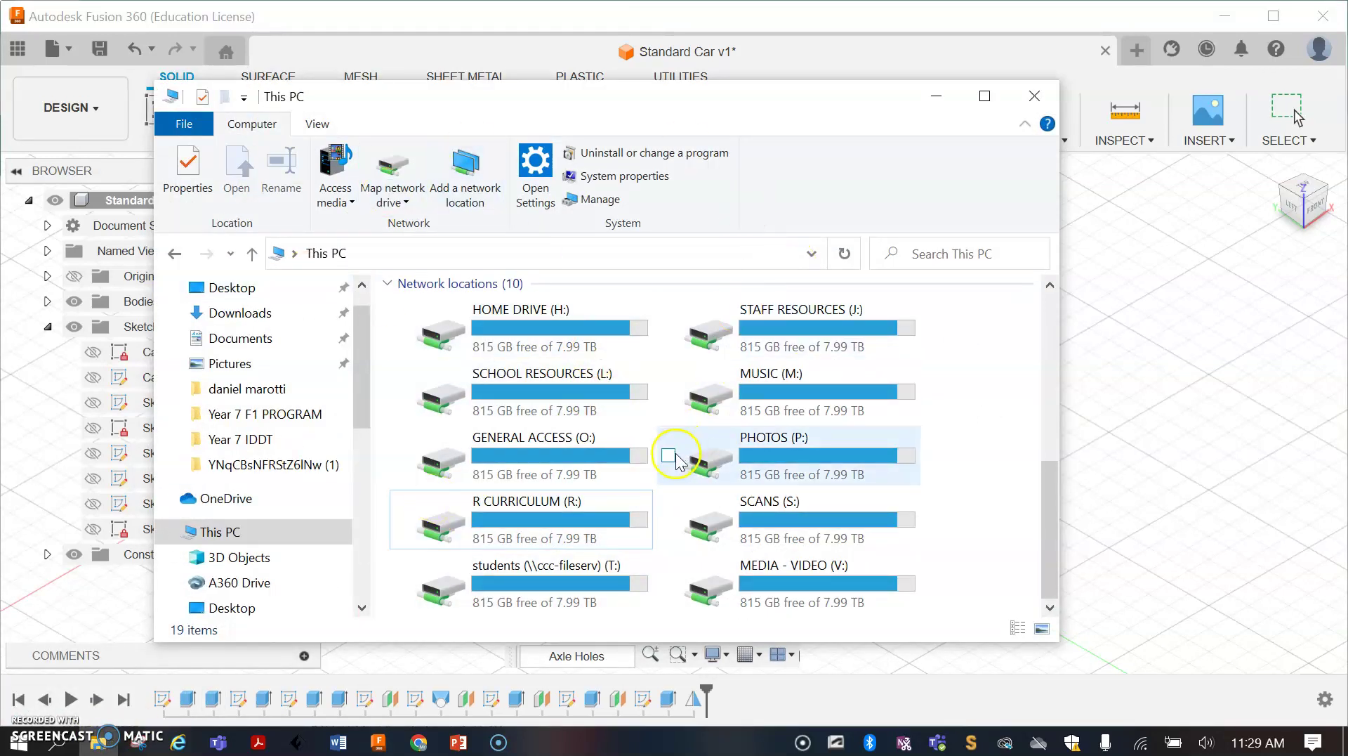
# Step: In File Explorer, browse into R CURRICULUM (R:), then STEM - STEAM and Year 9
pyautogui.scroll(5, 673, 457)
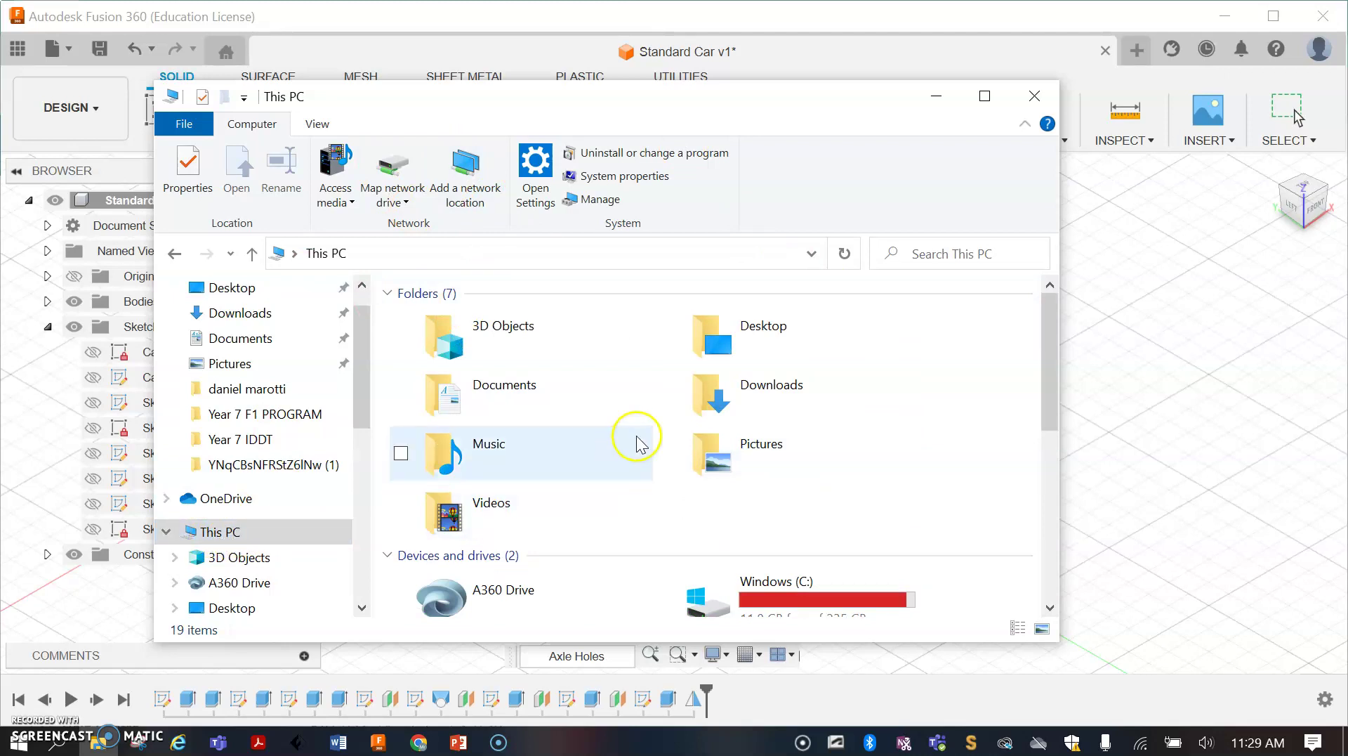
pyautogui.scroll(-5, 632, 439)
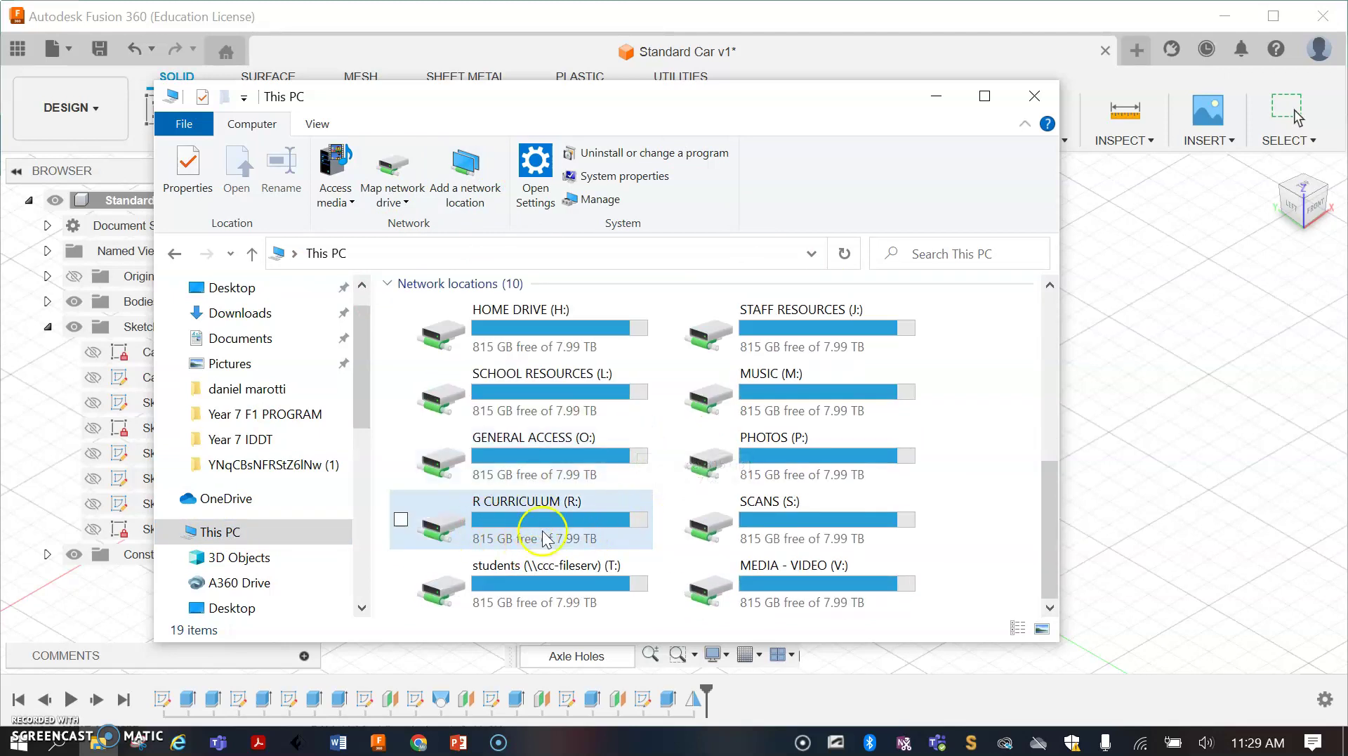
pyautogui.doubleClick(503, 515)
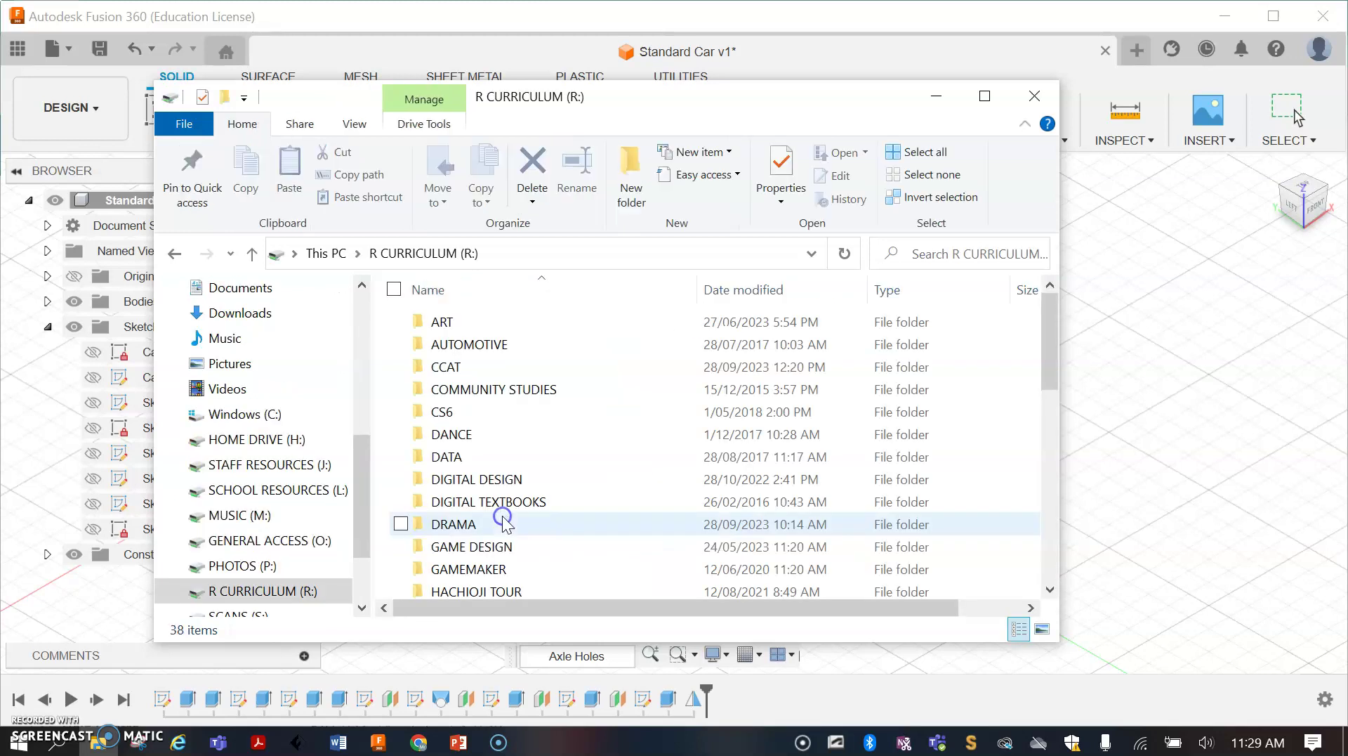
pyautogui.scroll(-6, 576, 464)
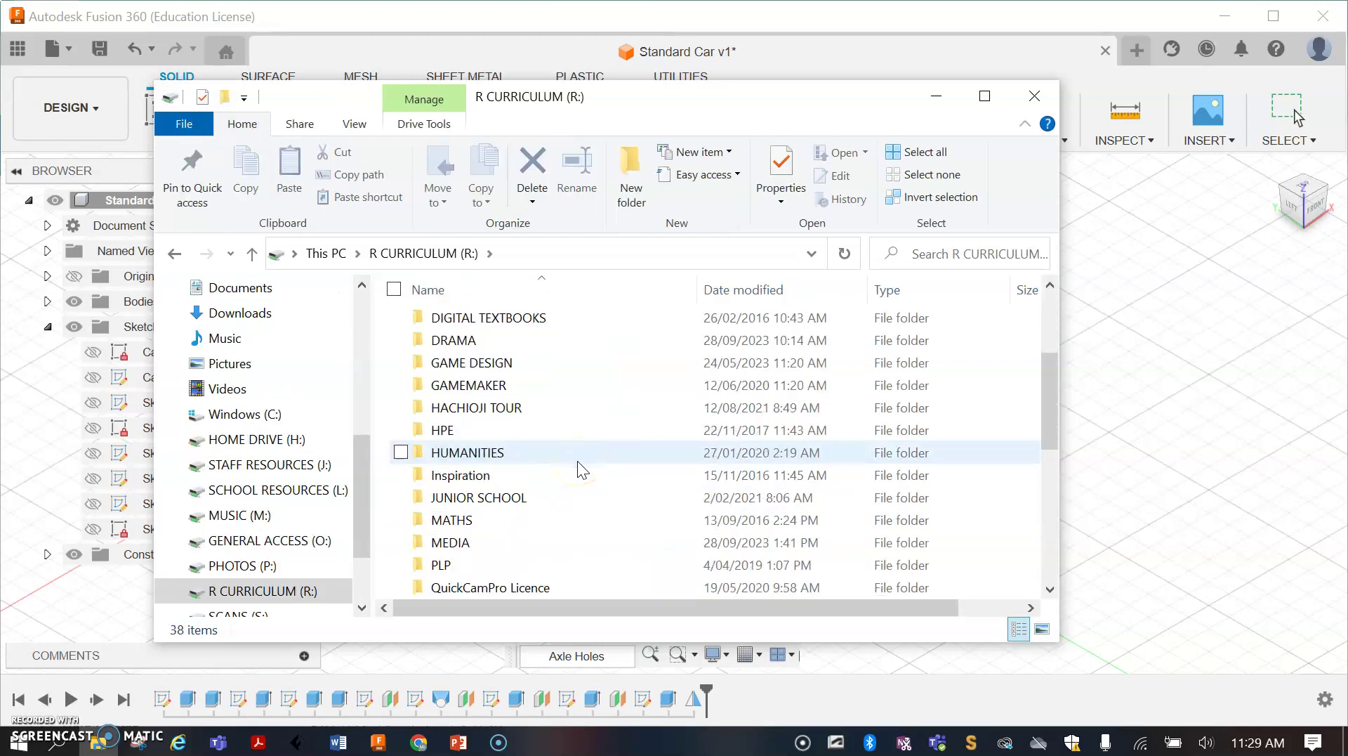
pyautogui.scroll(-1, 577, 461)
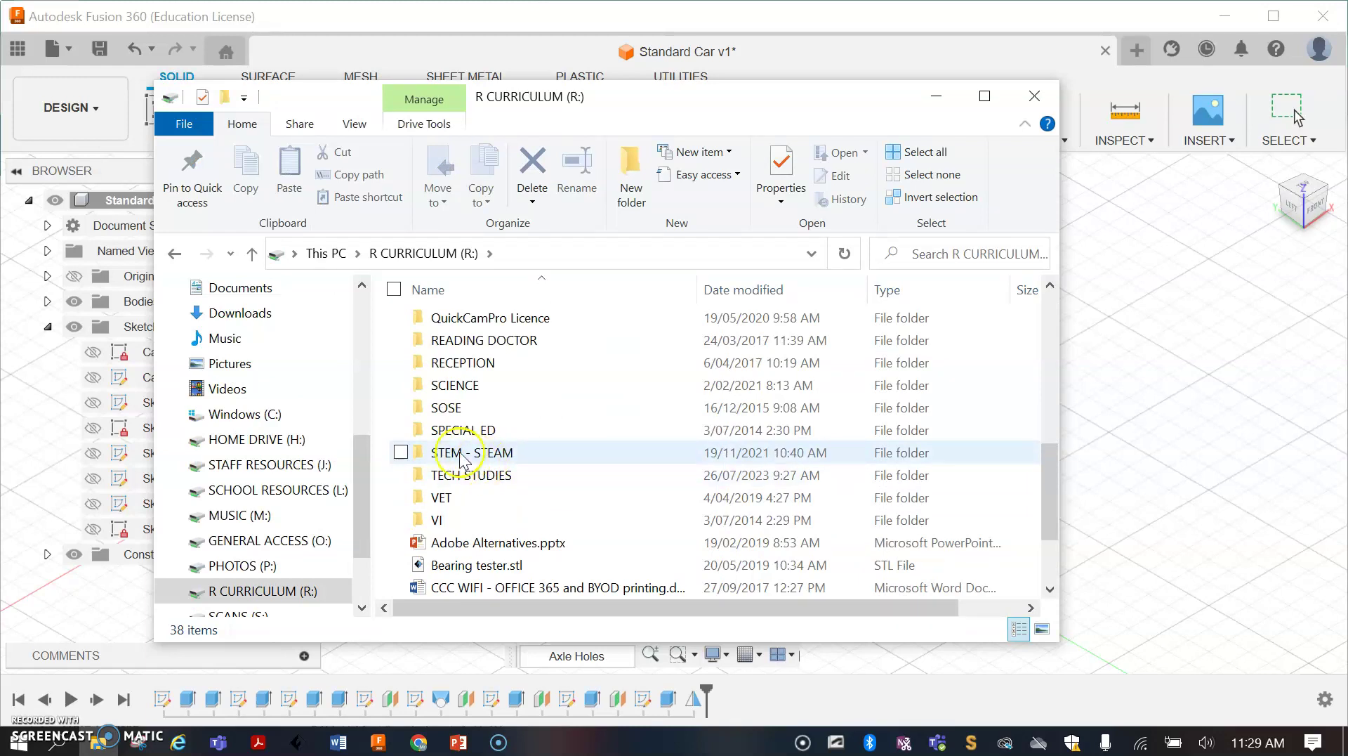
pyautogui.doubleClick(488, 455)
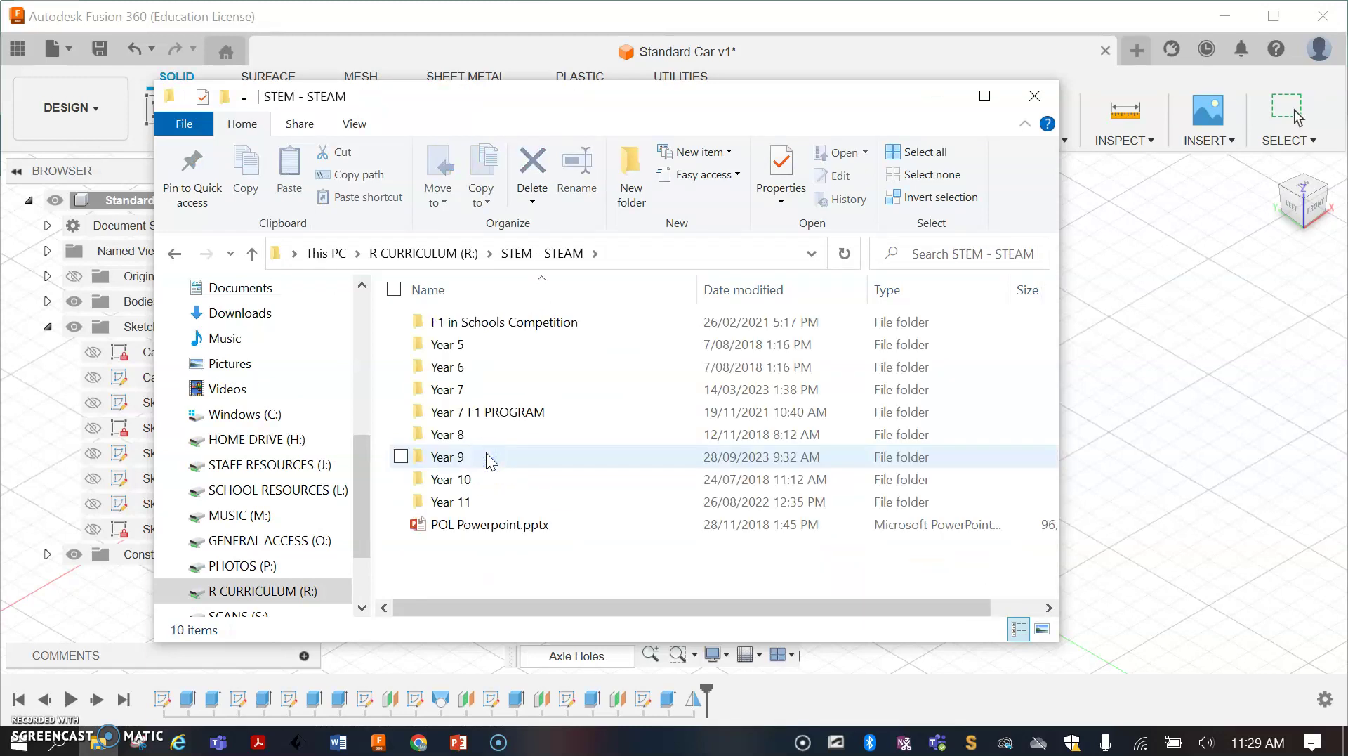
pyautogui.click(503, 457)
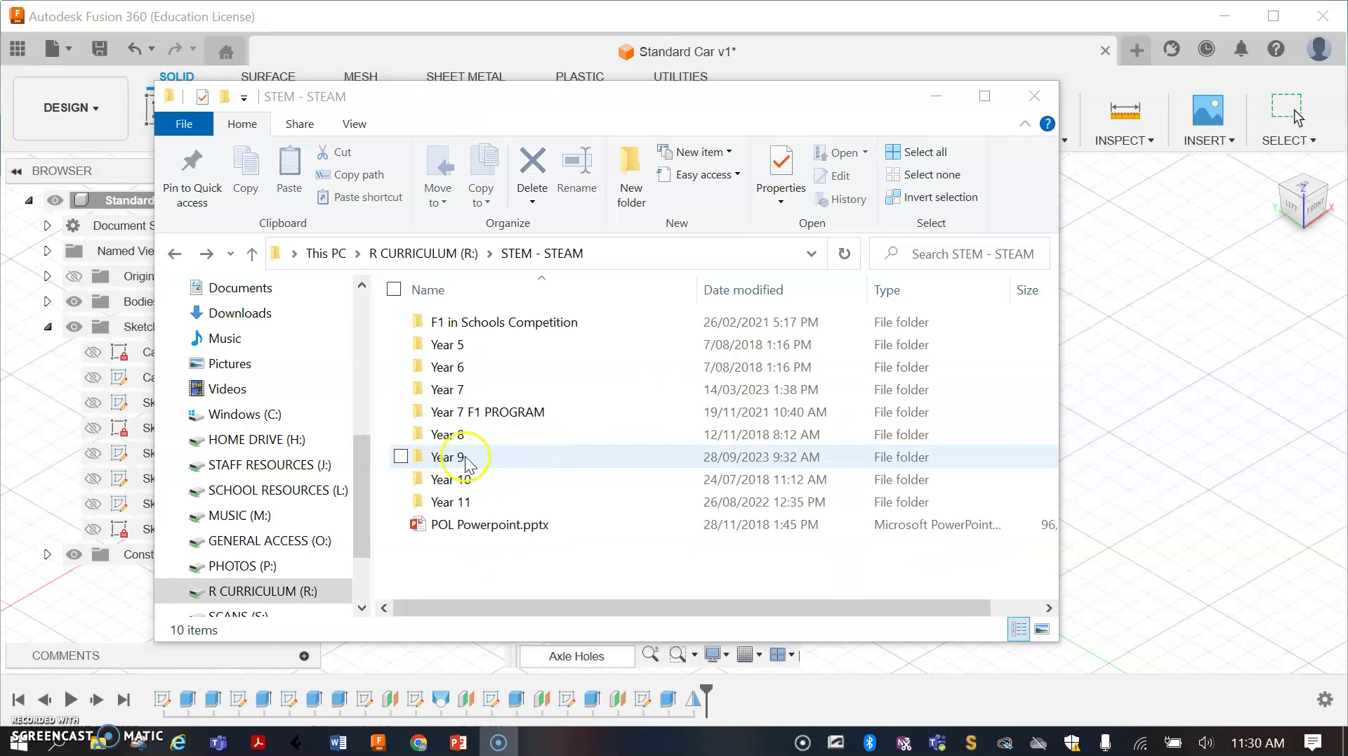
pyautogui.doubleClick(485, 463)
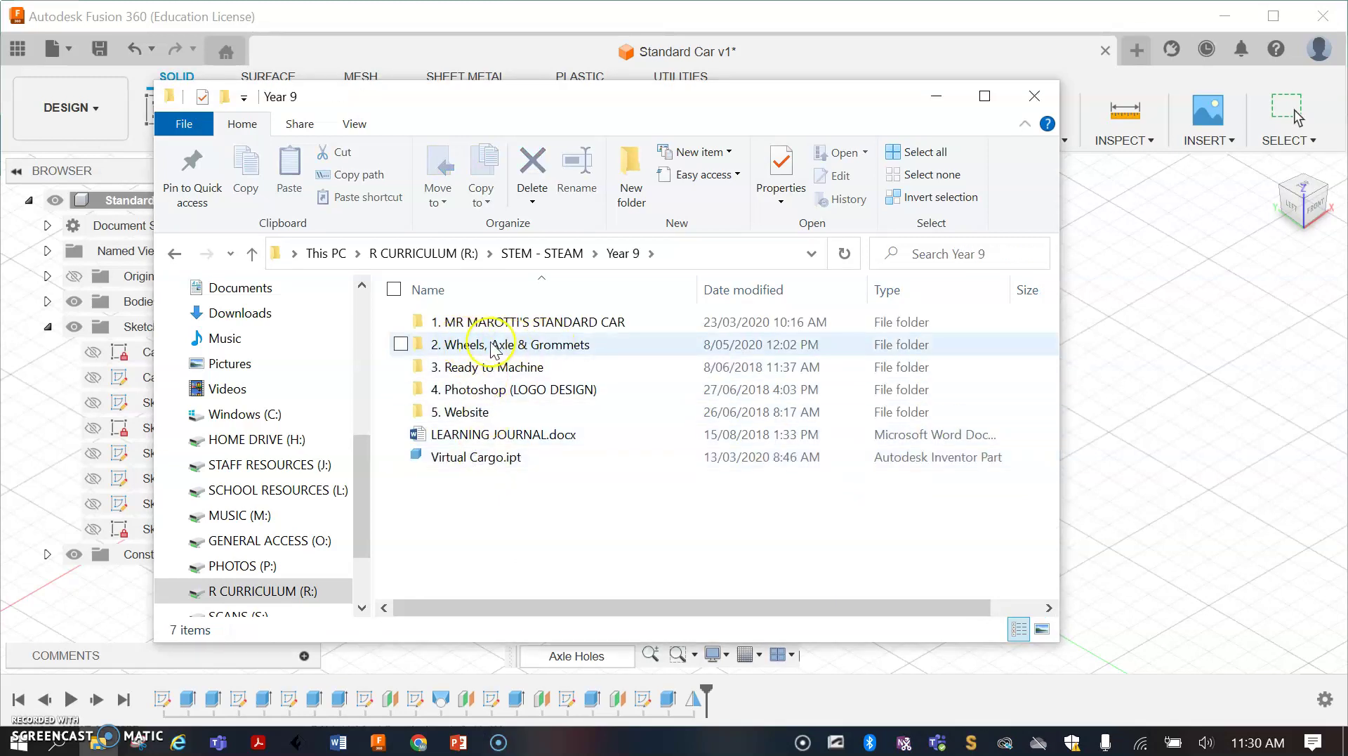
# Step: Open the 2. Wheels, Axle & Grommets folder, review the Wheel (Wide) and Wheel (Narrow) .ipt files, then minimize Explorer
pyautogui.click(175, 253)
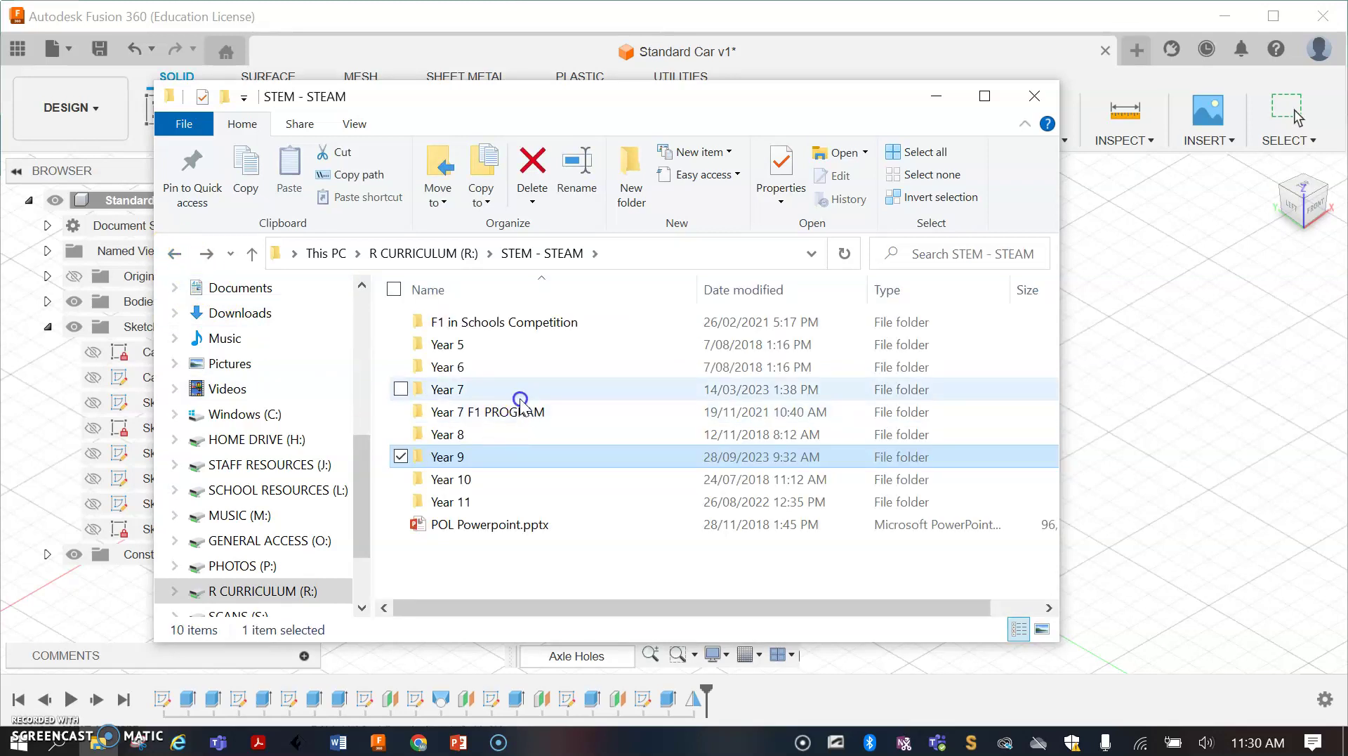
pyautogui.doubleClick(510, 389)
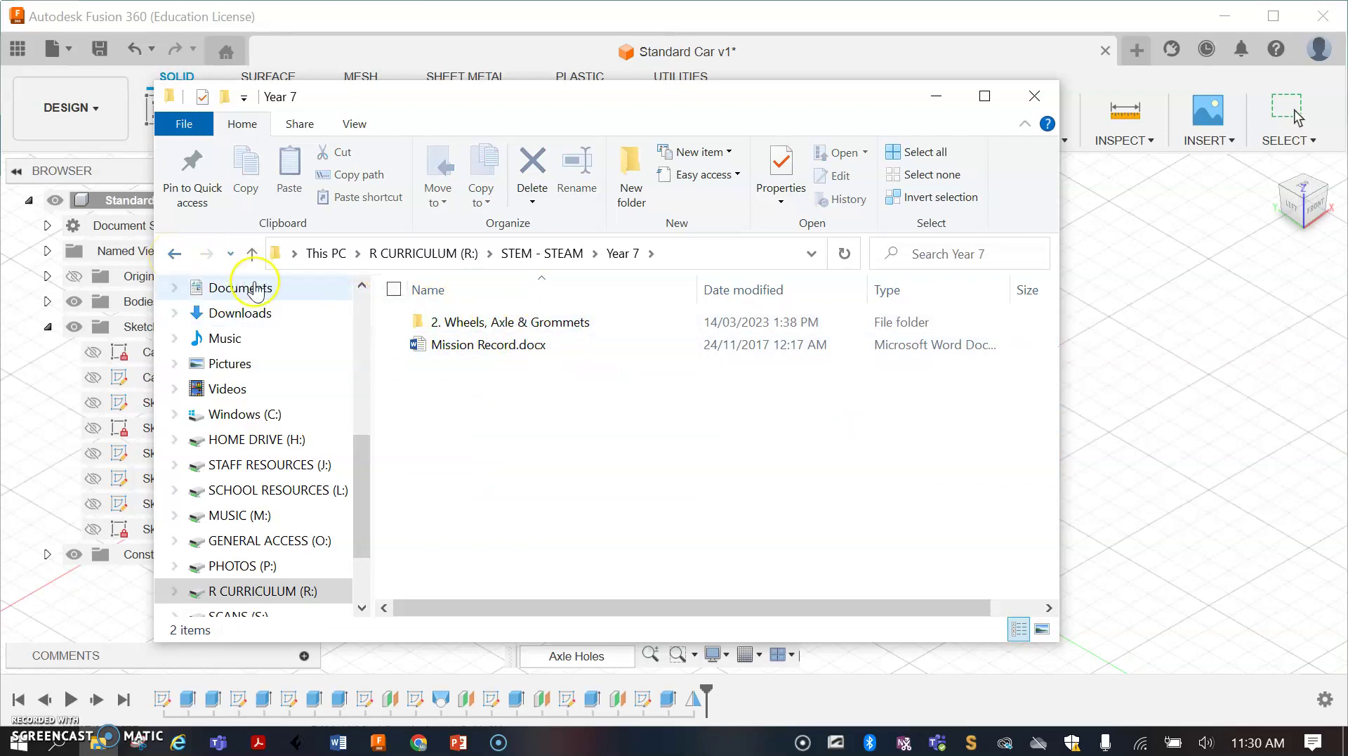
pyautogui.click(176, 254)
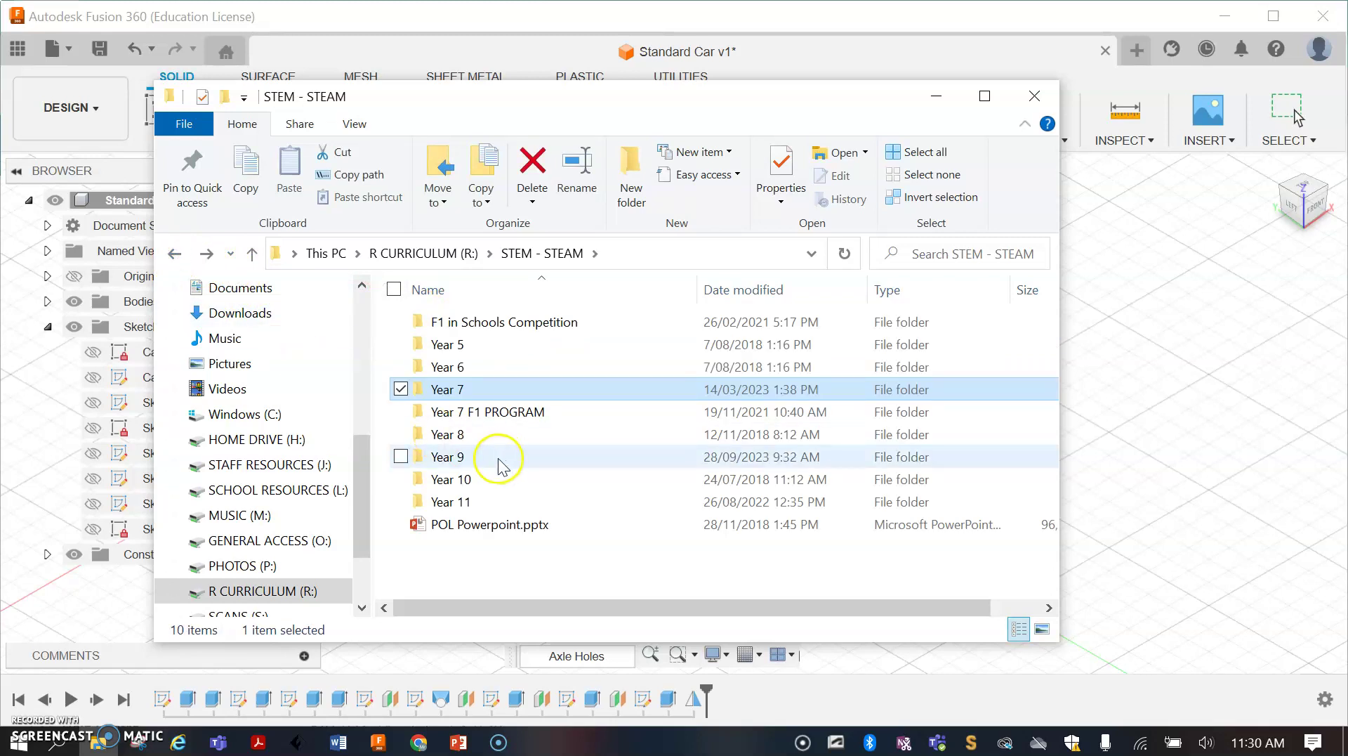
pyautogui.doubleClick(496, 457)
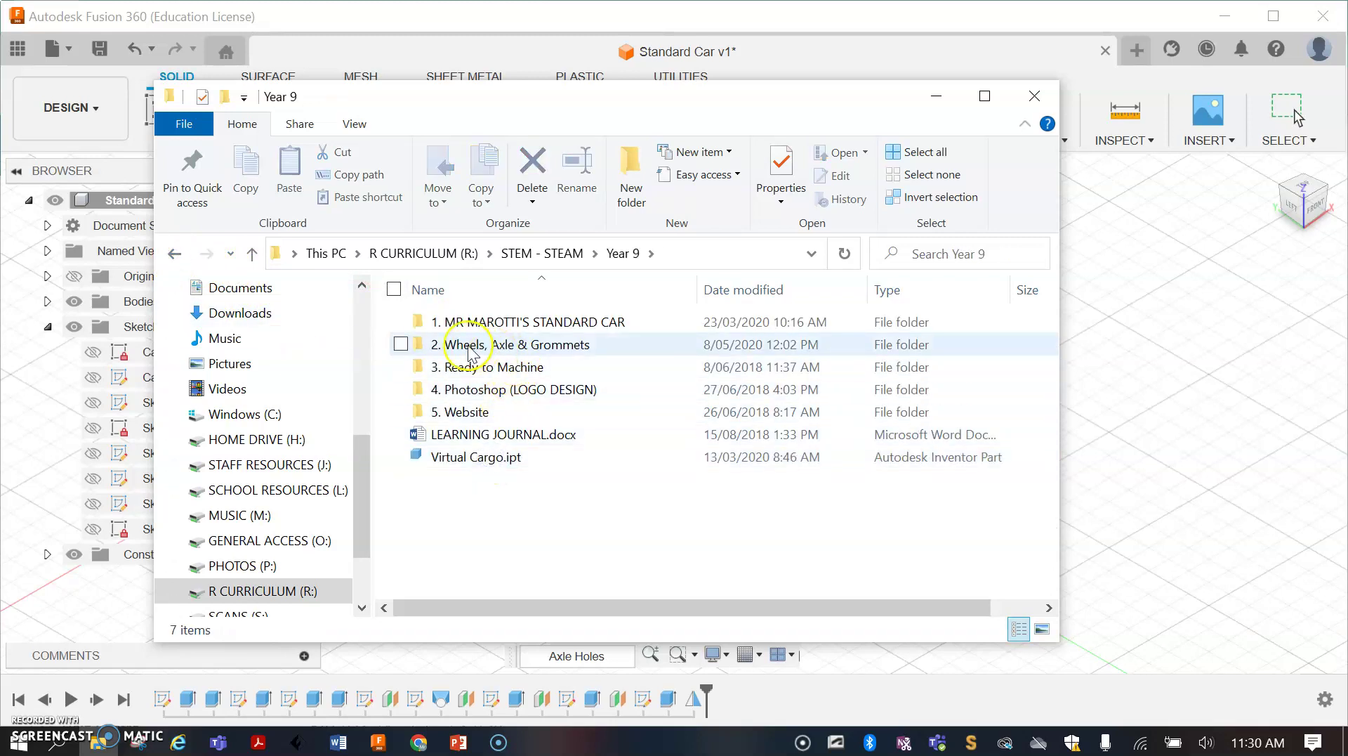
pyautogui.doubleClick(547, 346)
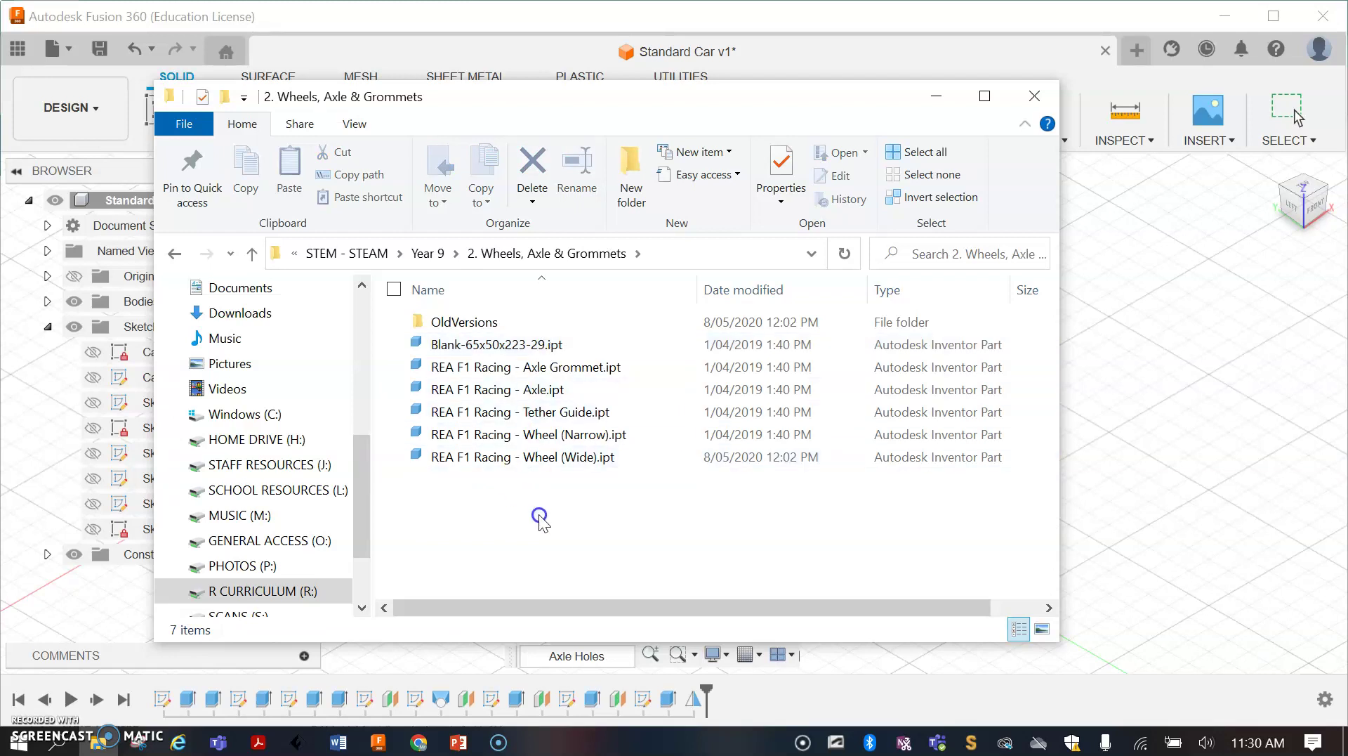
pyautogui.click(540, 460)
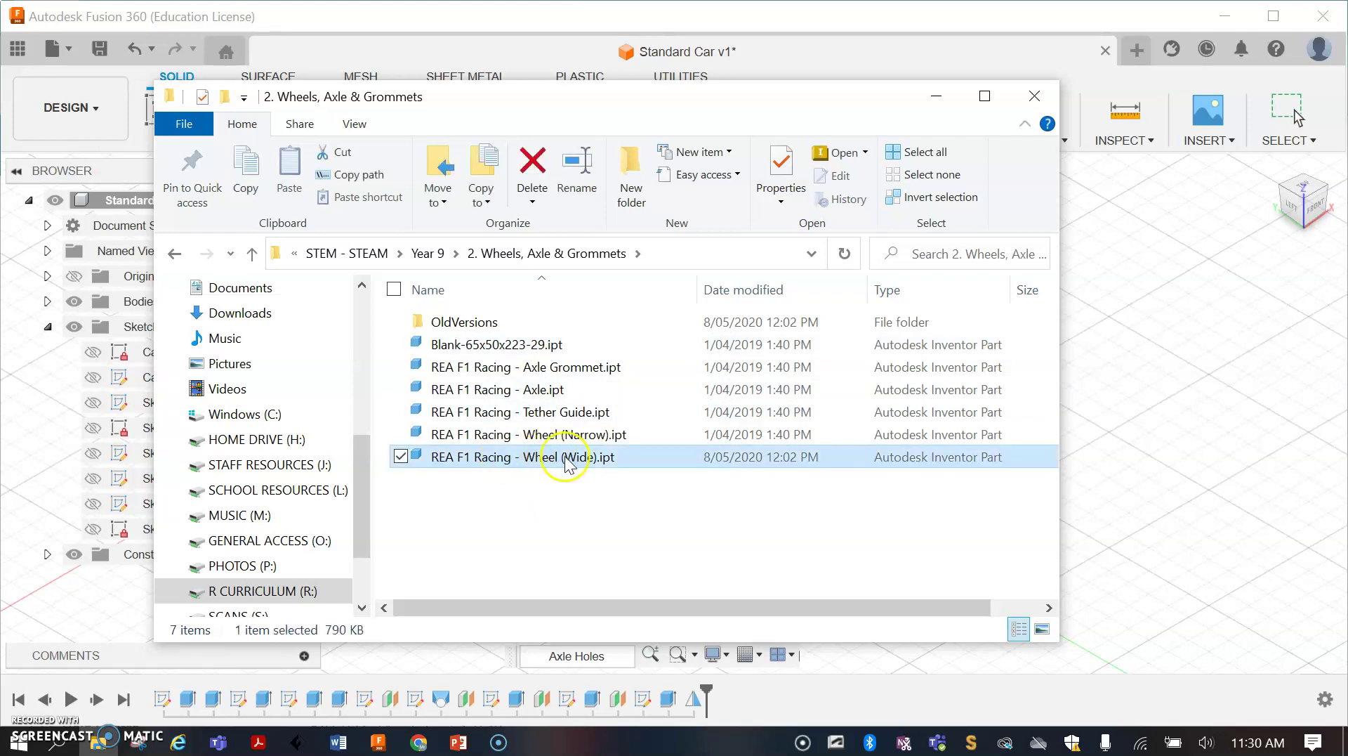
pyautogui.click(569, 437)
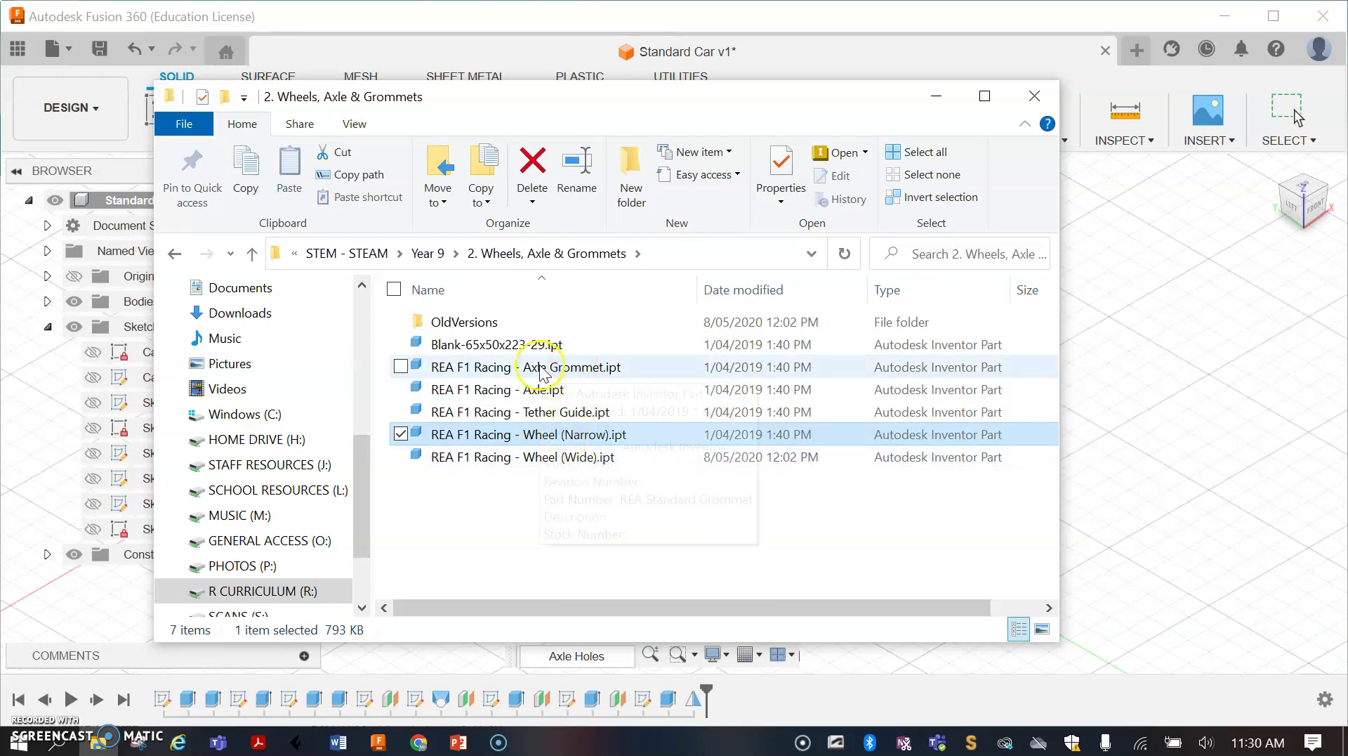
pyautogui.moveTo(570, 367)
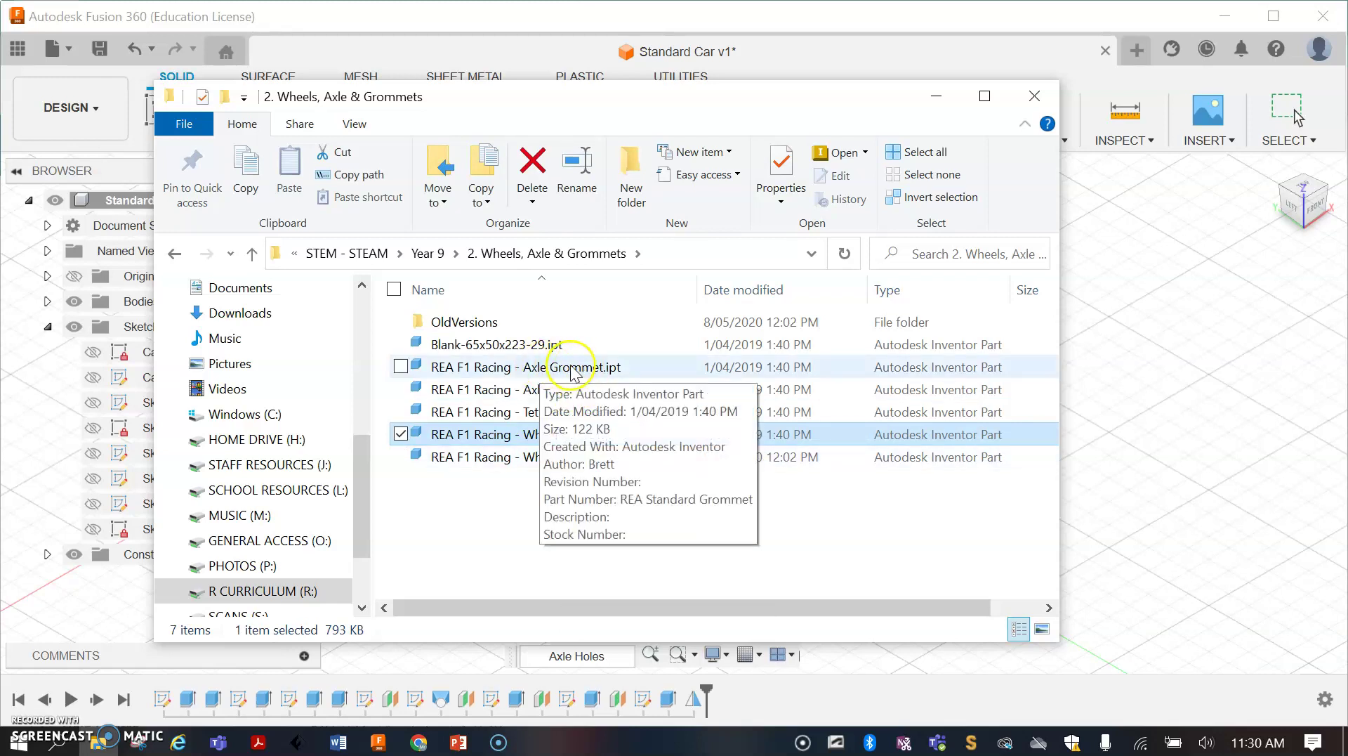
pyautogui.click(603, 542)
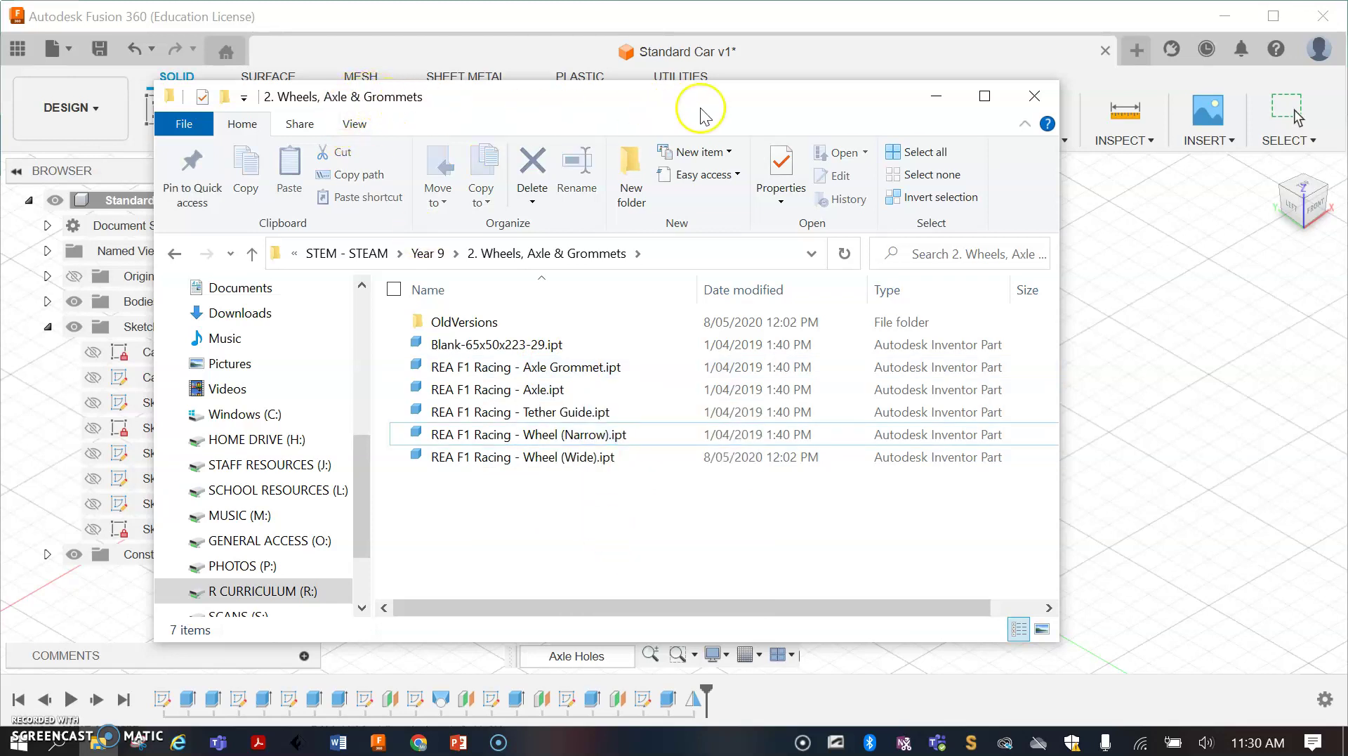
pyautogui.click(936, 97)
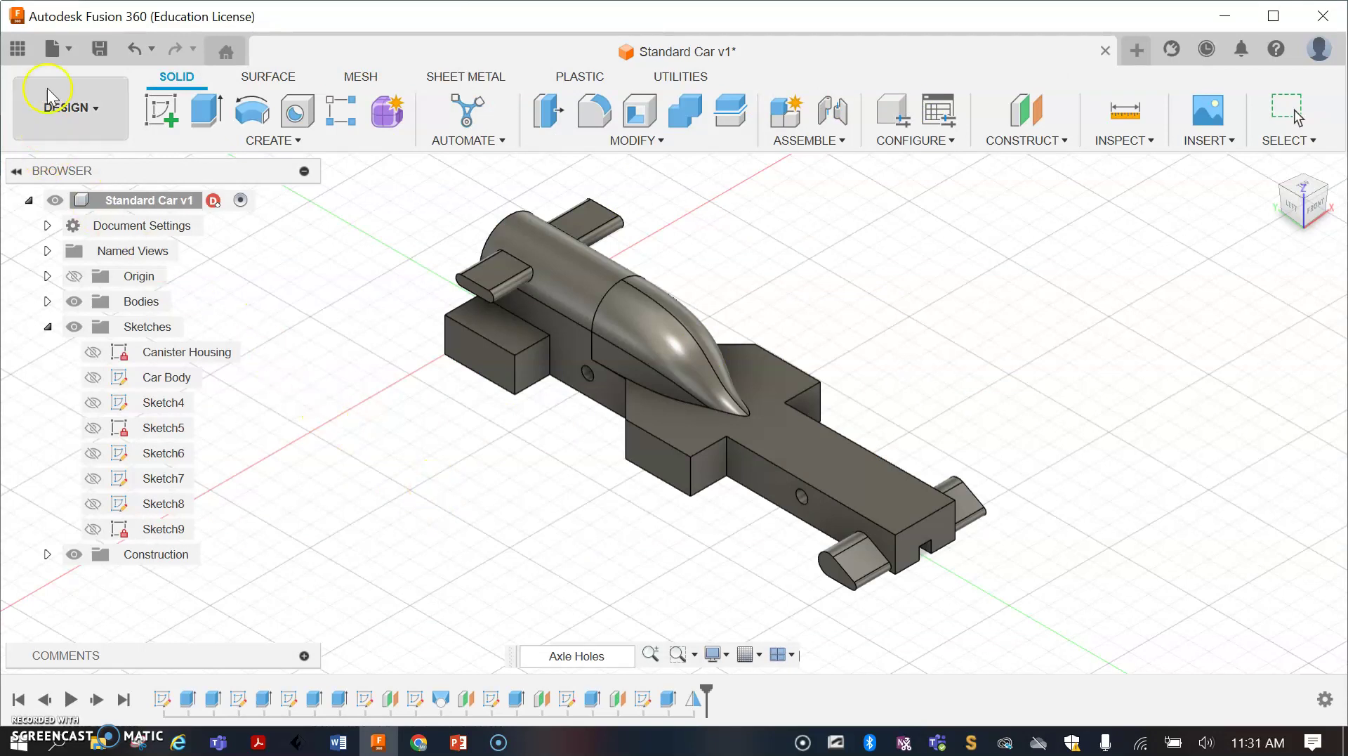
# Step: Open REA F1 Racing - Axle Grommet.ipt from R CURRICULUM › STEM - STEAM › Year 9 › 2. Wheels, Axle & Grommets
pyautogui.click(60, 49)
pyautogui.click(117, 193)
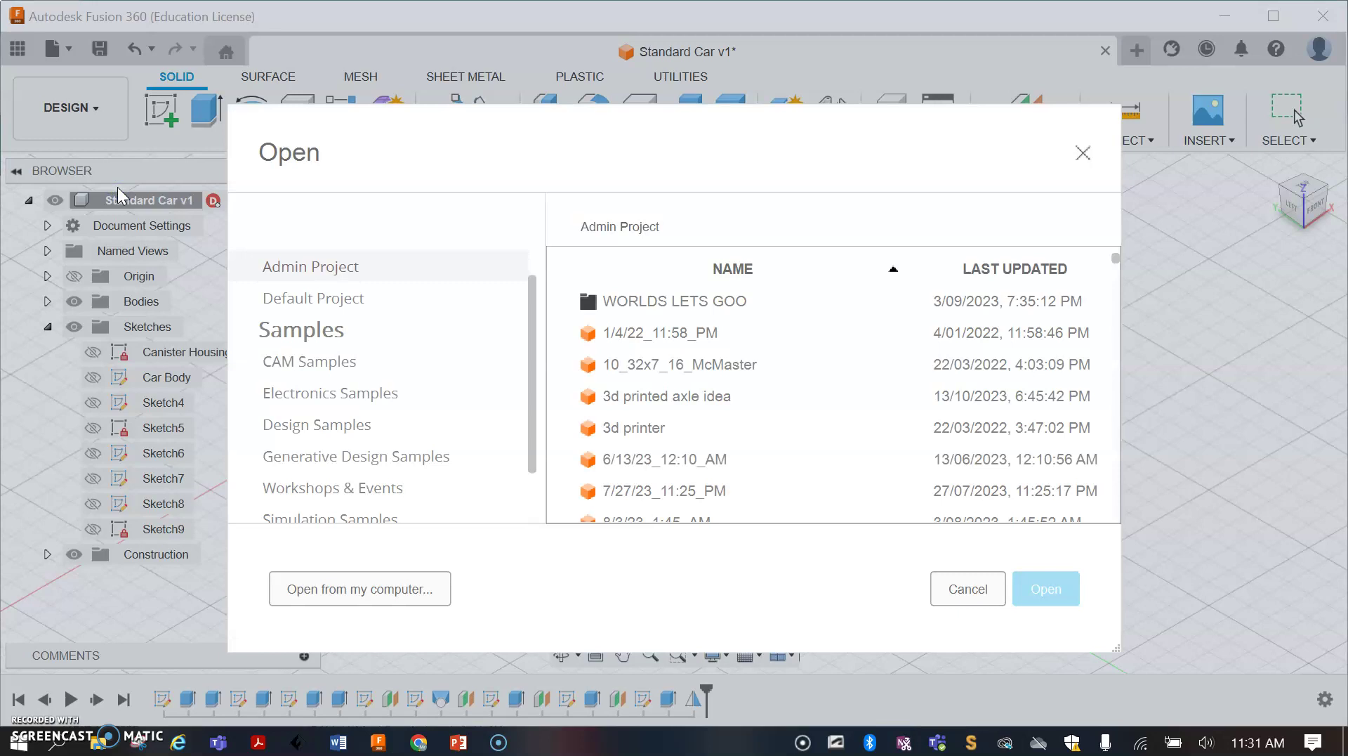
pyautogui.click(351, 589)
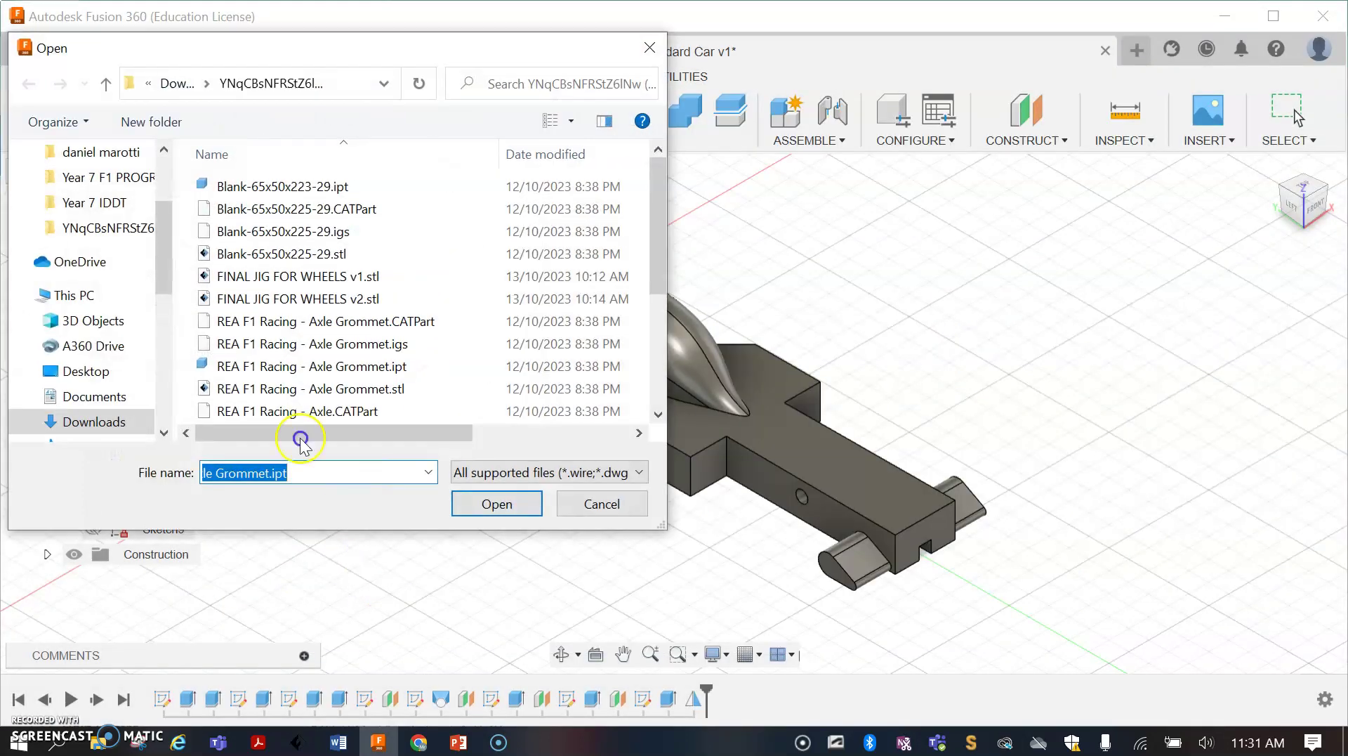
pyautogui.click(105, 295)
pyautogui.scroll(-3, 330, 306)
pyautogui.scroll(-5, 330, 309)
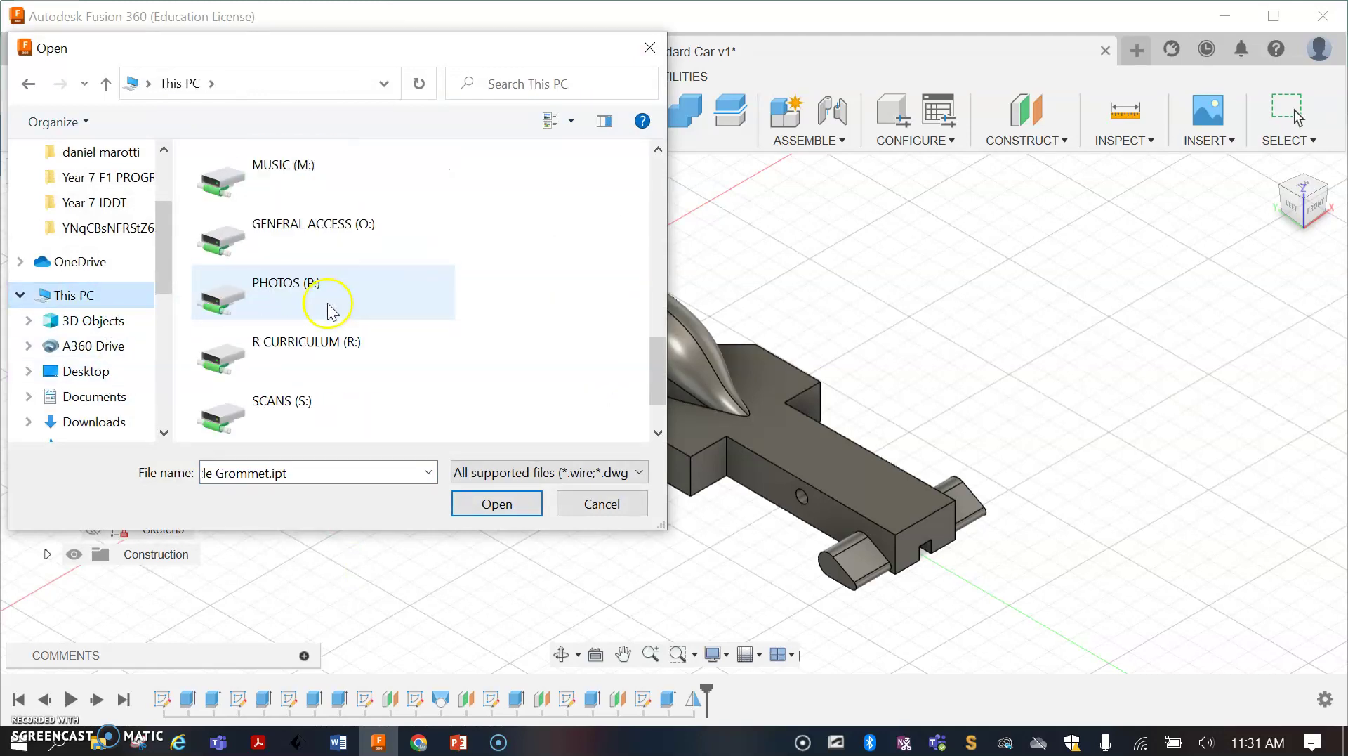
pyautogui.doubleClick(308, 336)
pyautogui.scroll(-8, 336, 312)
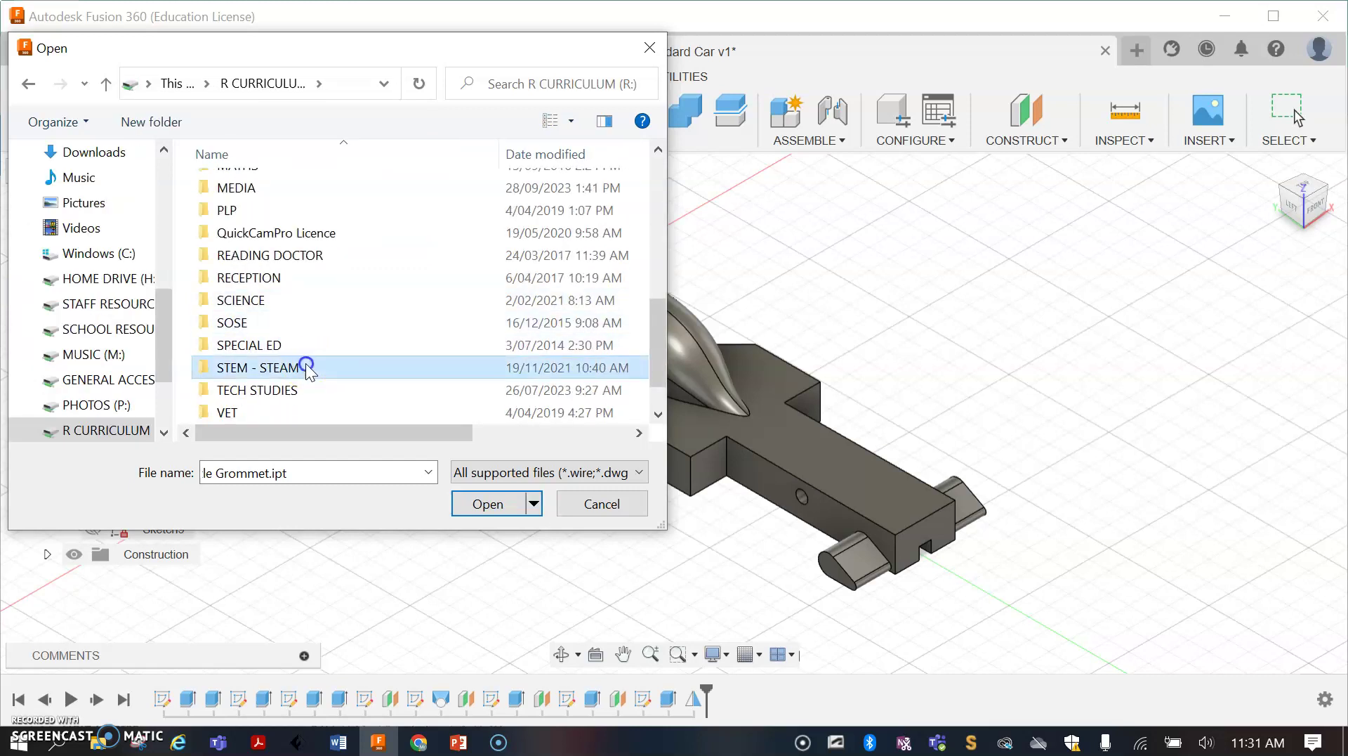
pyautogui.doubleClick(304, 367)
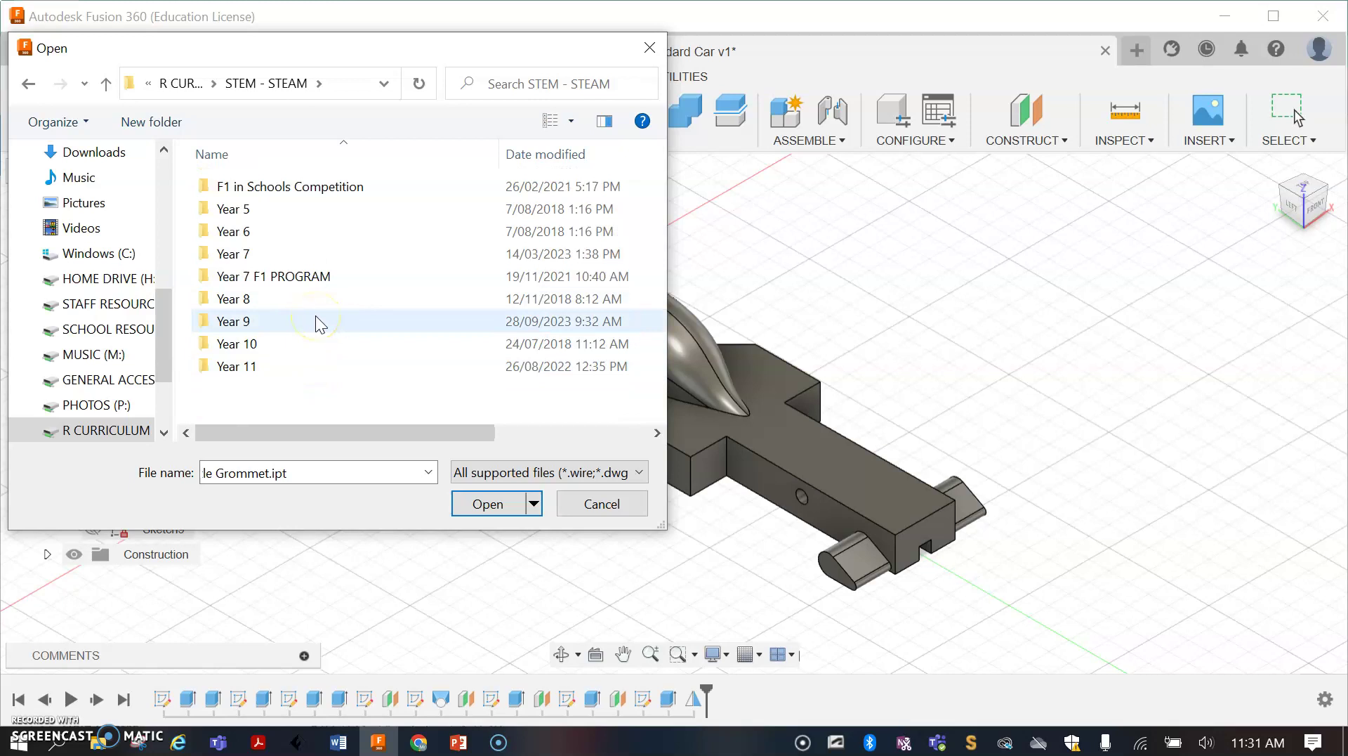
pyautogui.doubleClick(313, 320)
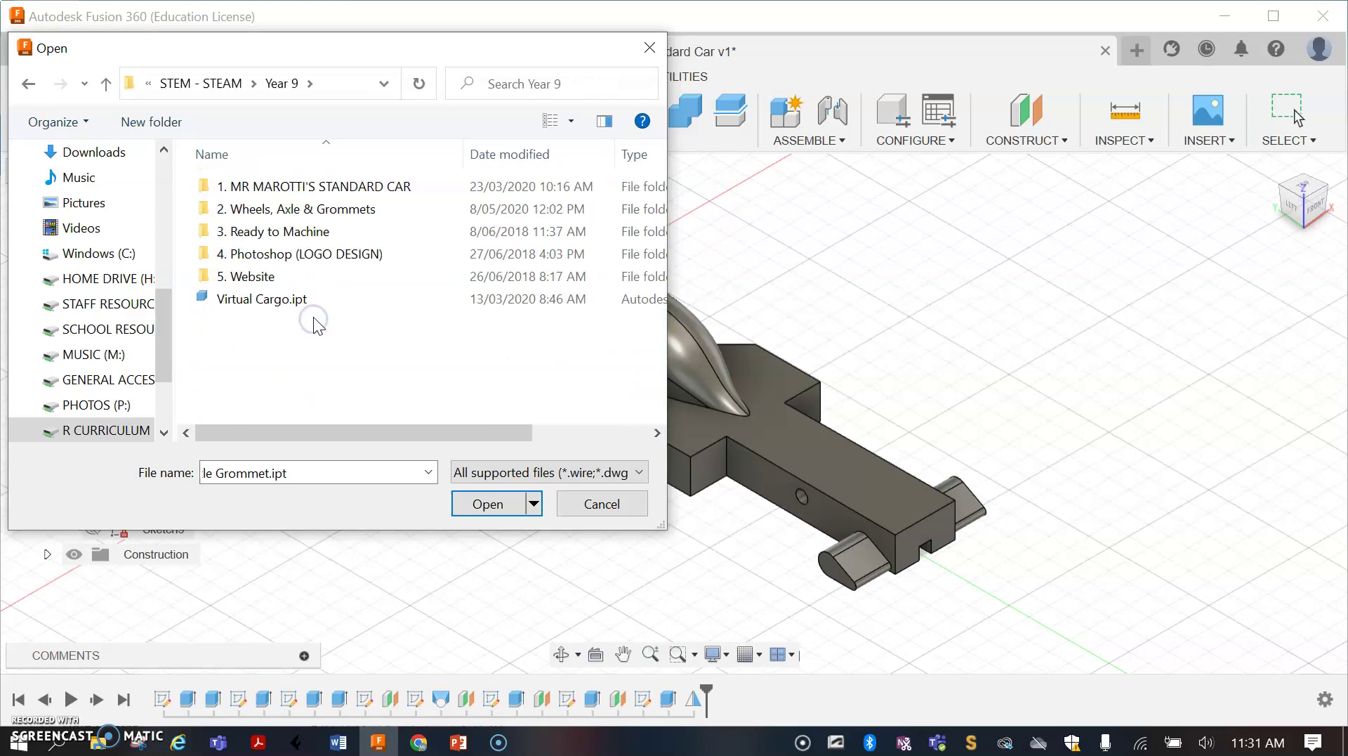
pyautogui.doubleClick(317, 214)
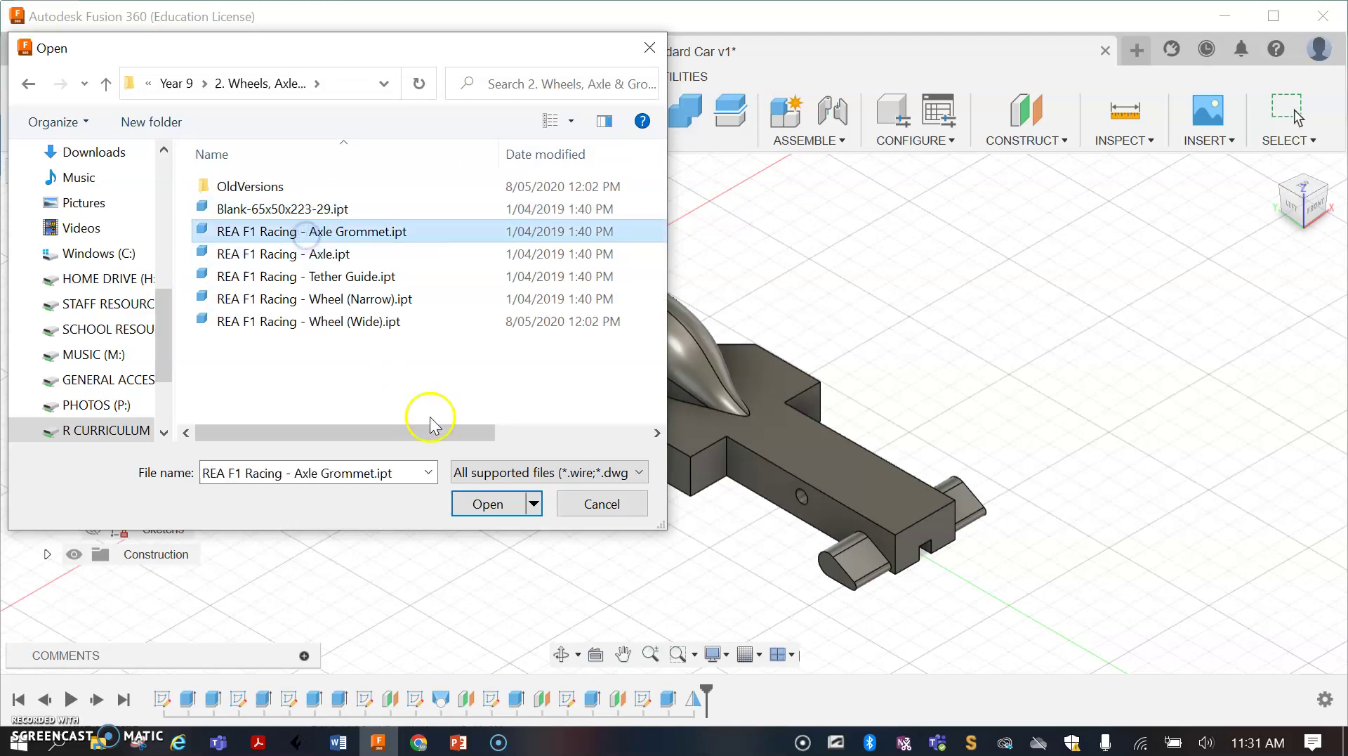
pyautogui.click(486, 505)
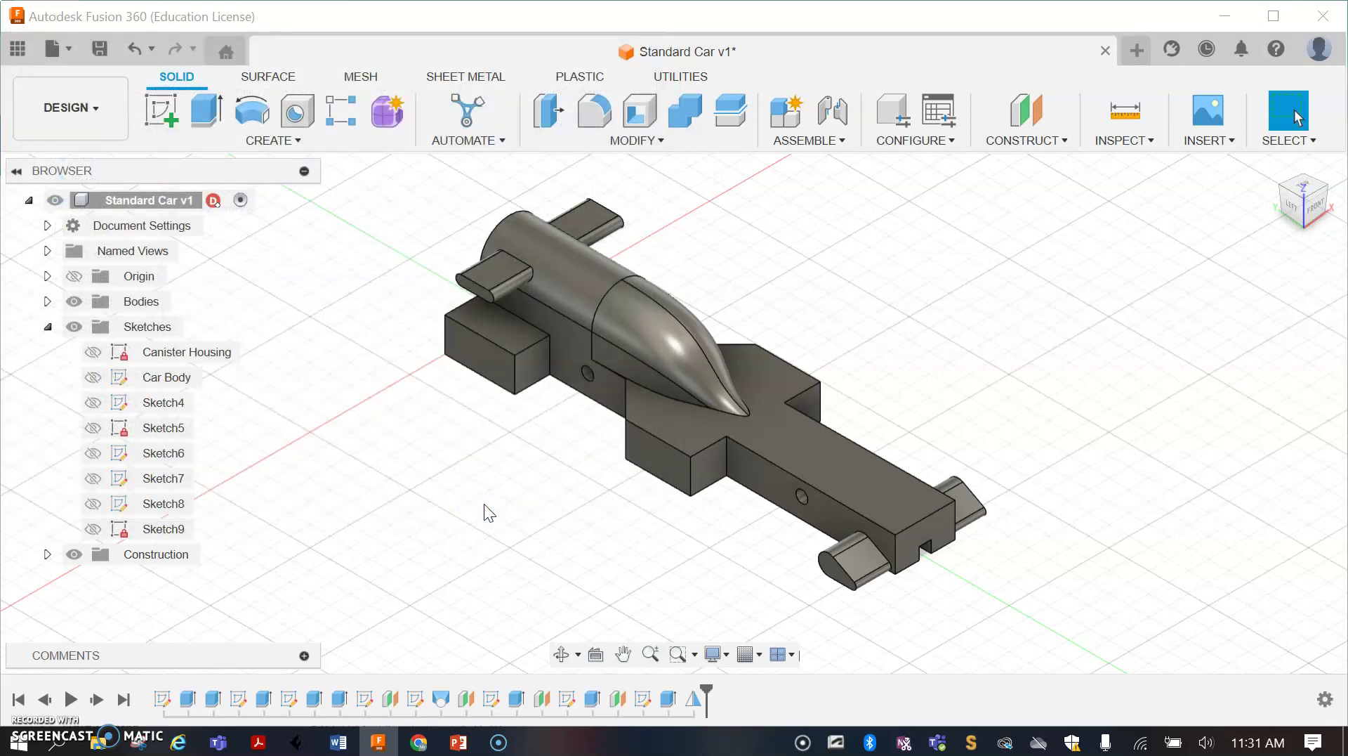
# Step: Open the imported Axle Grommet from the notifications and save it to Admin Project
pyautogui.click(1208, 50)
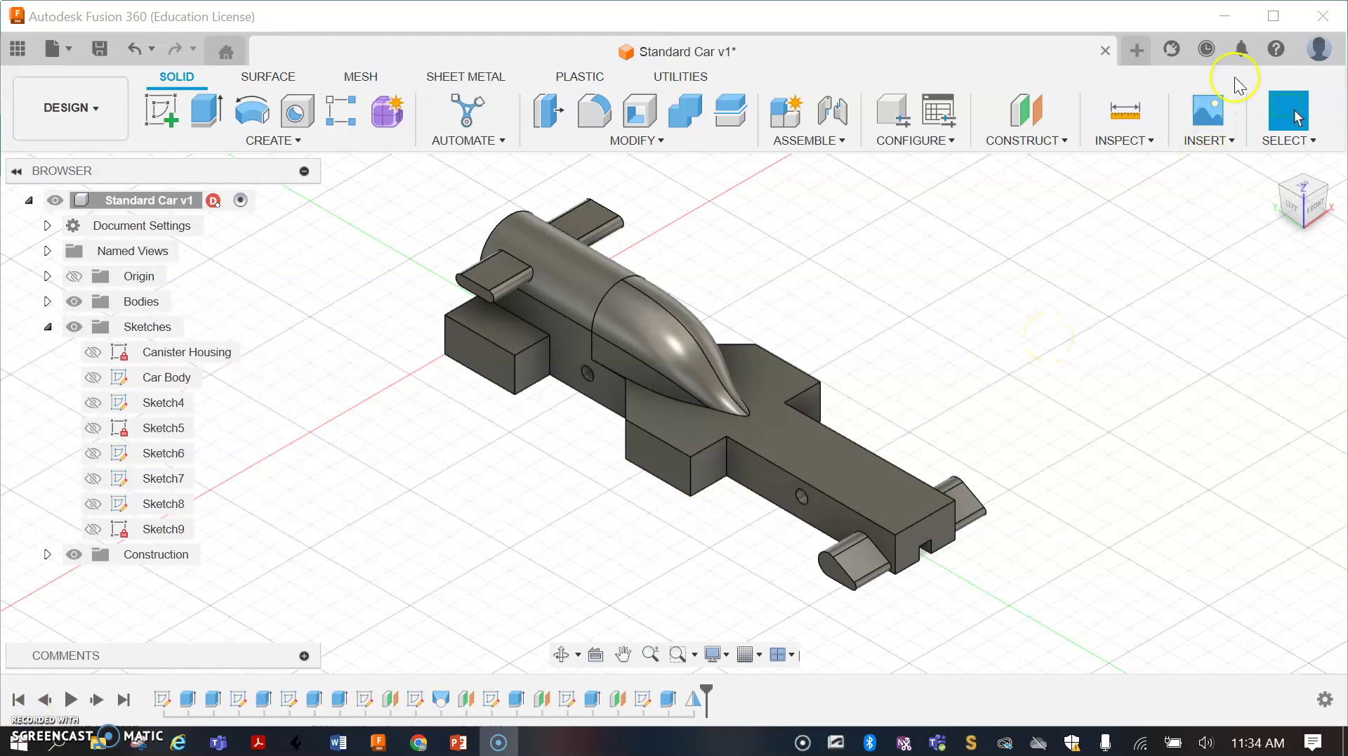
pyautogui.click(1240, 50)
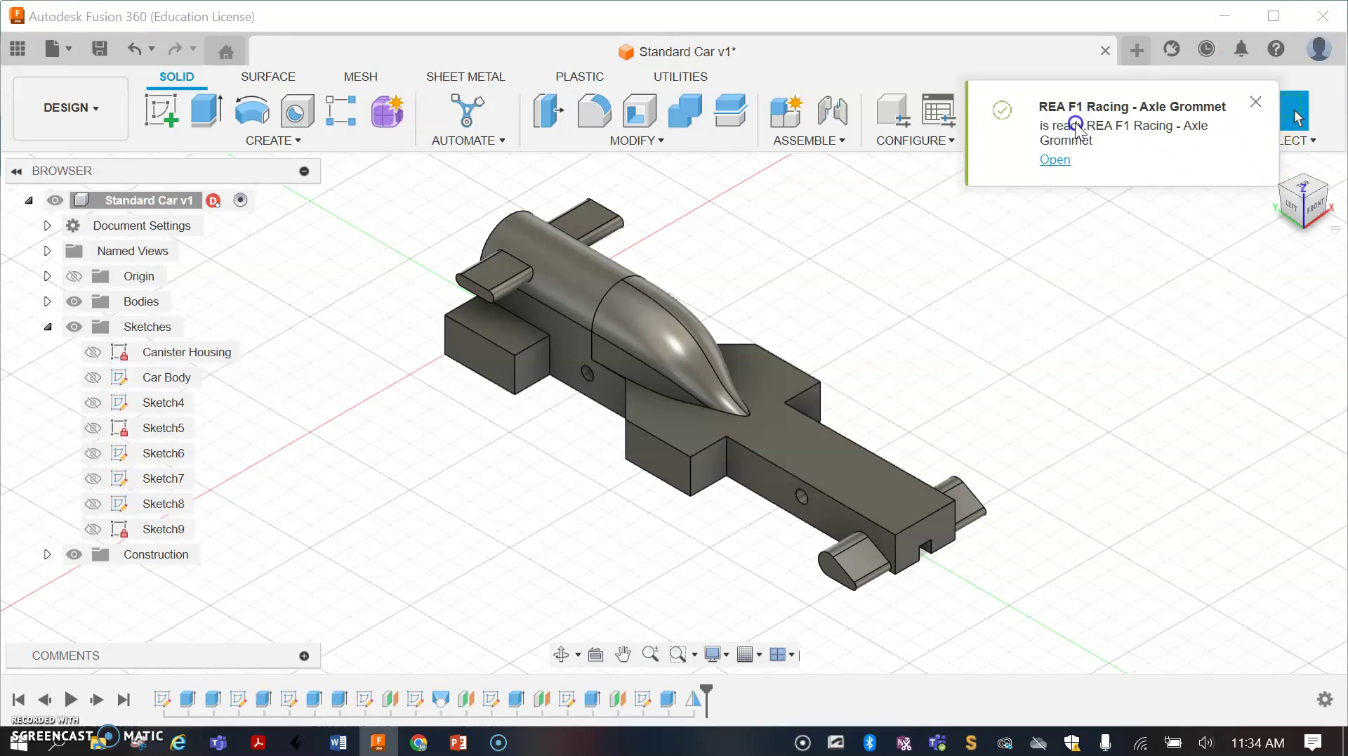
pyautogui.click(1055, 161)
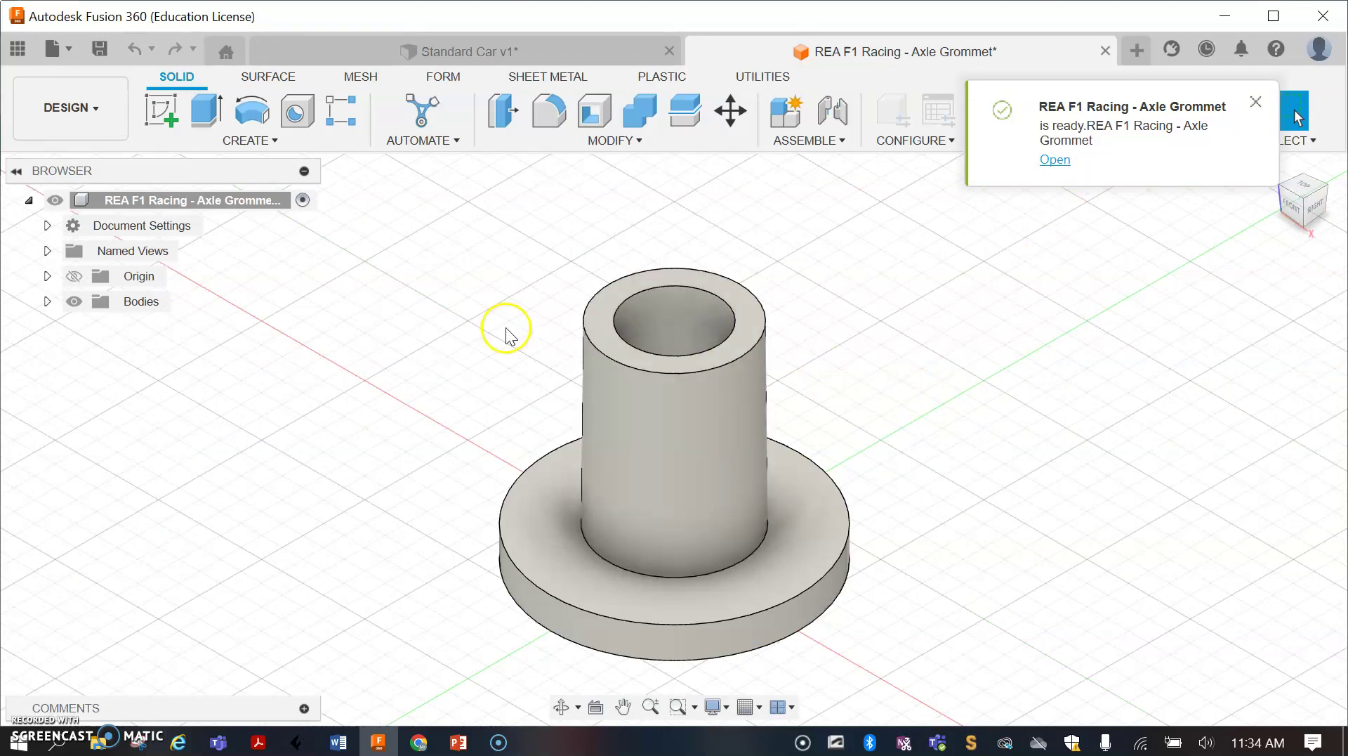
pyautogui.scroll(-2, 548, 336)
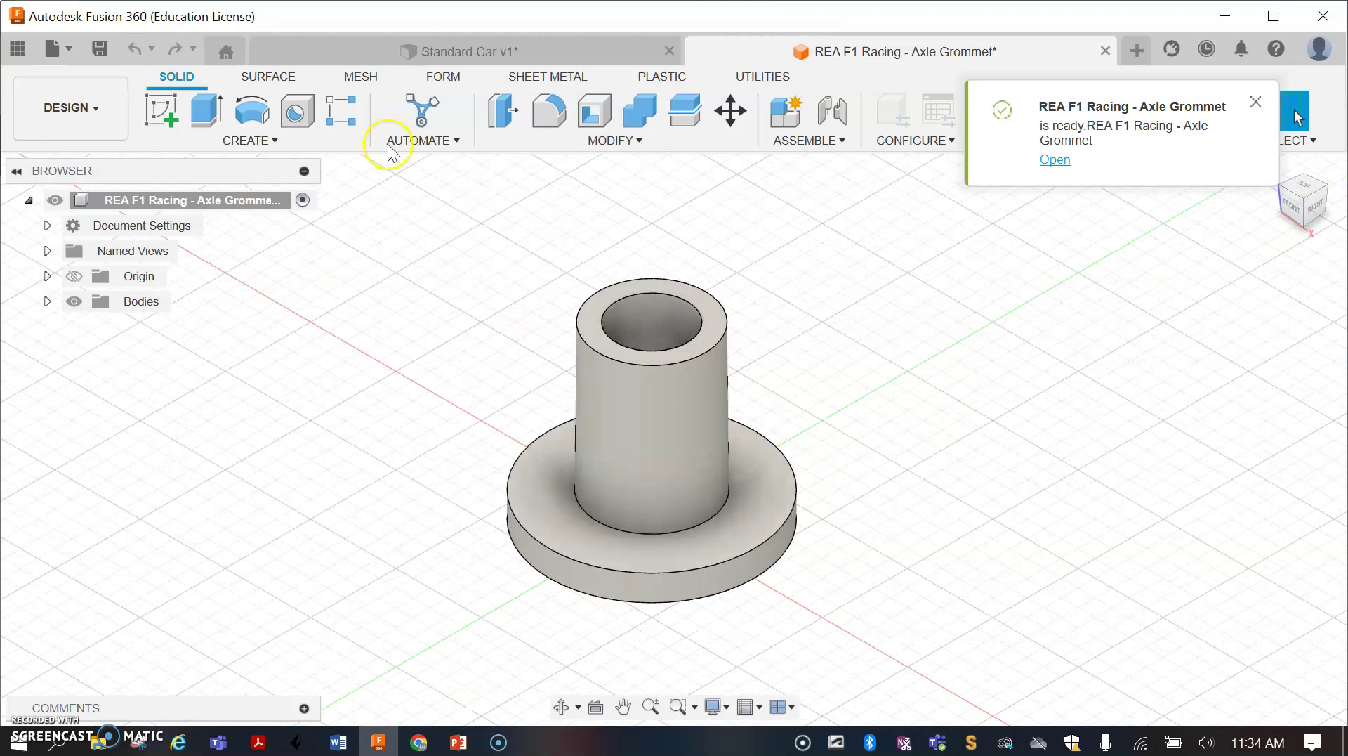
pyautogui.click(105, 55)
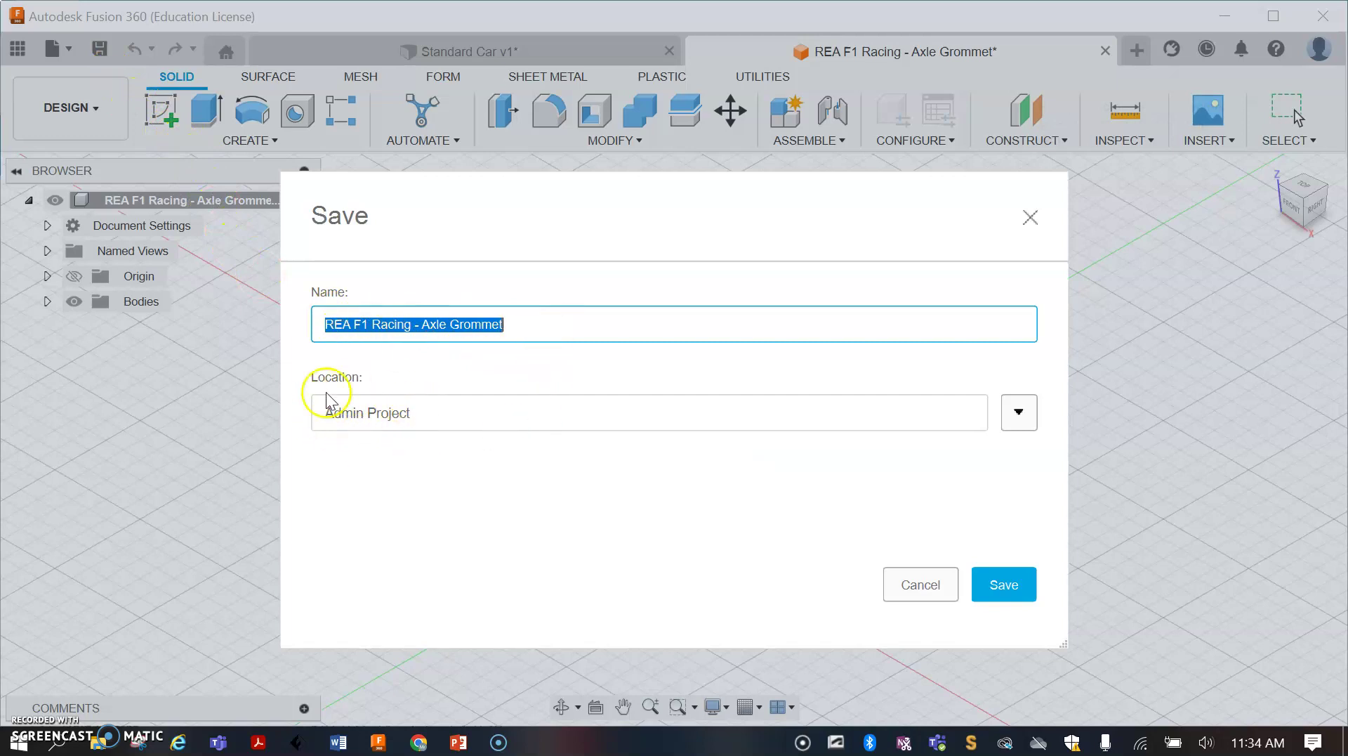
pyautogui.click(1002, 588)
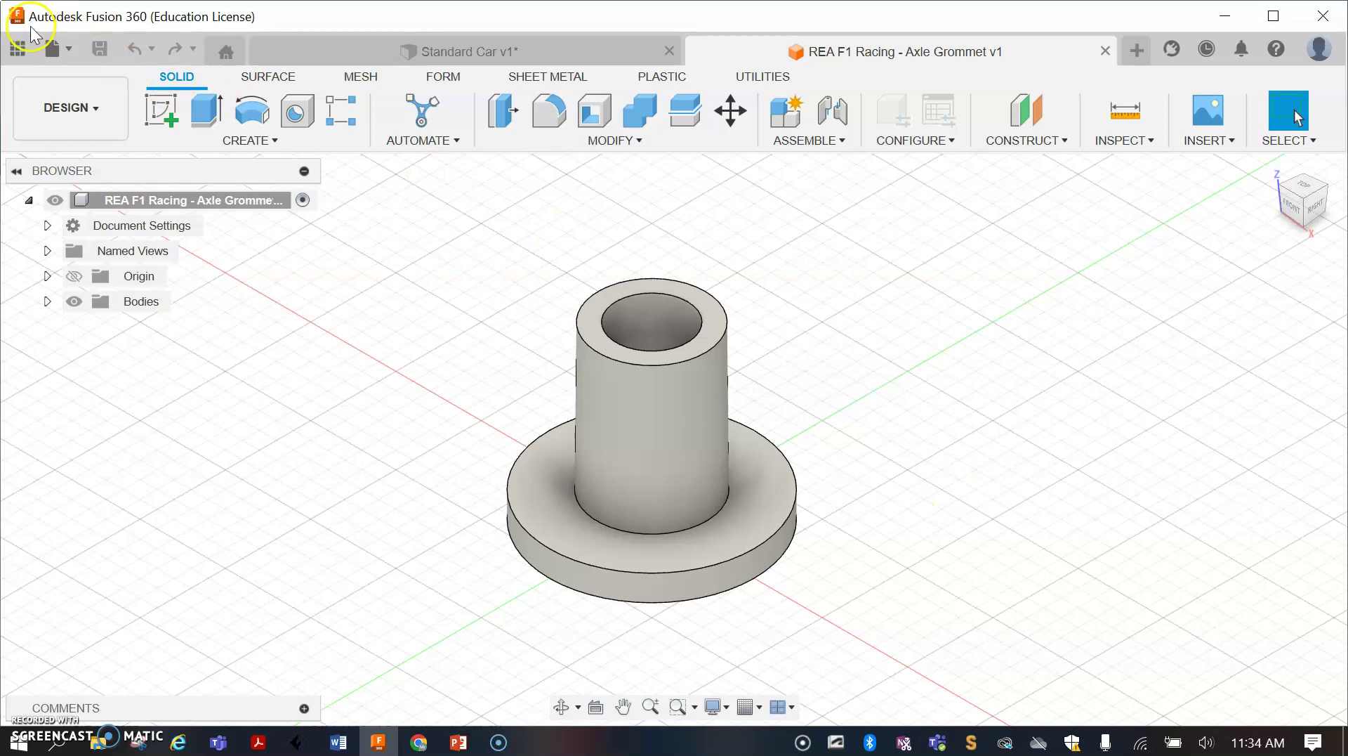
# Step: Import REA F1 Racing - Wheel (Narrow).ipt from the computer
pyautogui.click(53, 49)
pyautogui.click(118, 184)
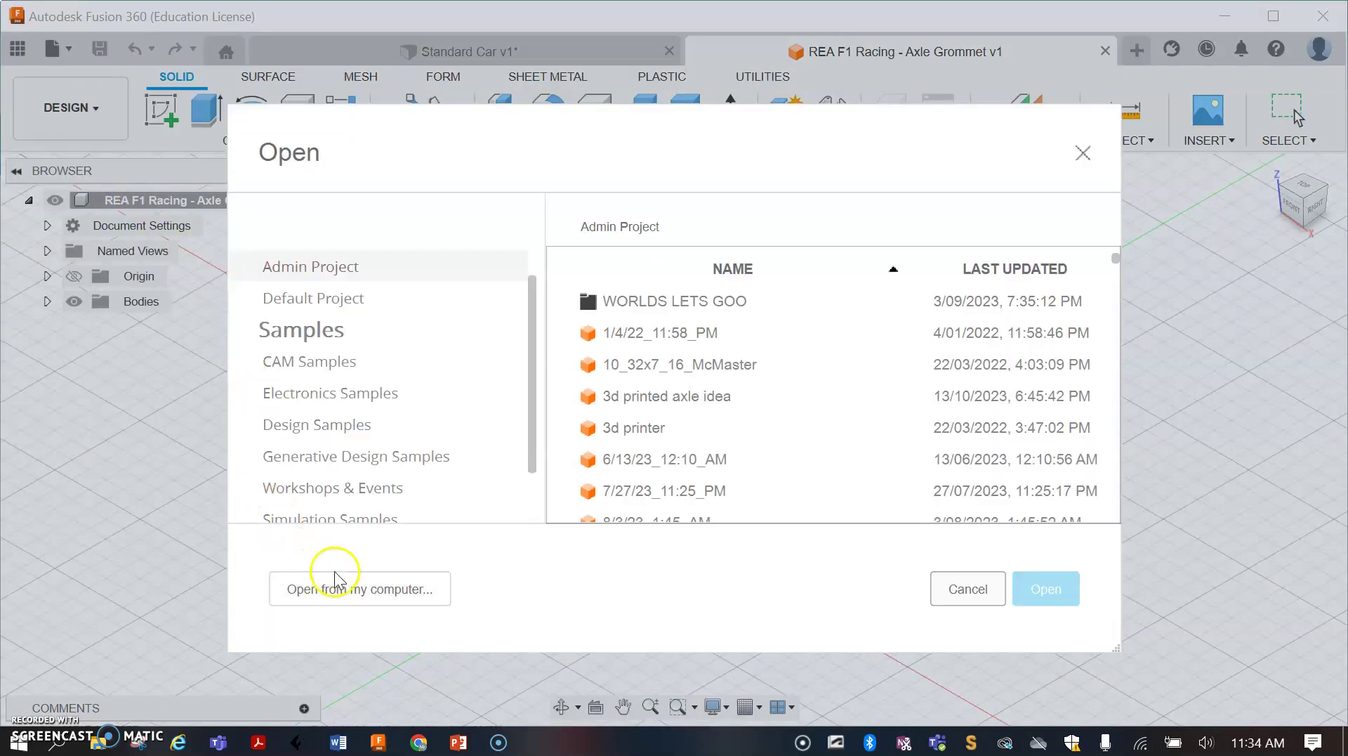
pyautogui.click(336, 592)
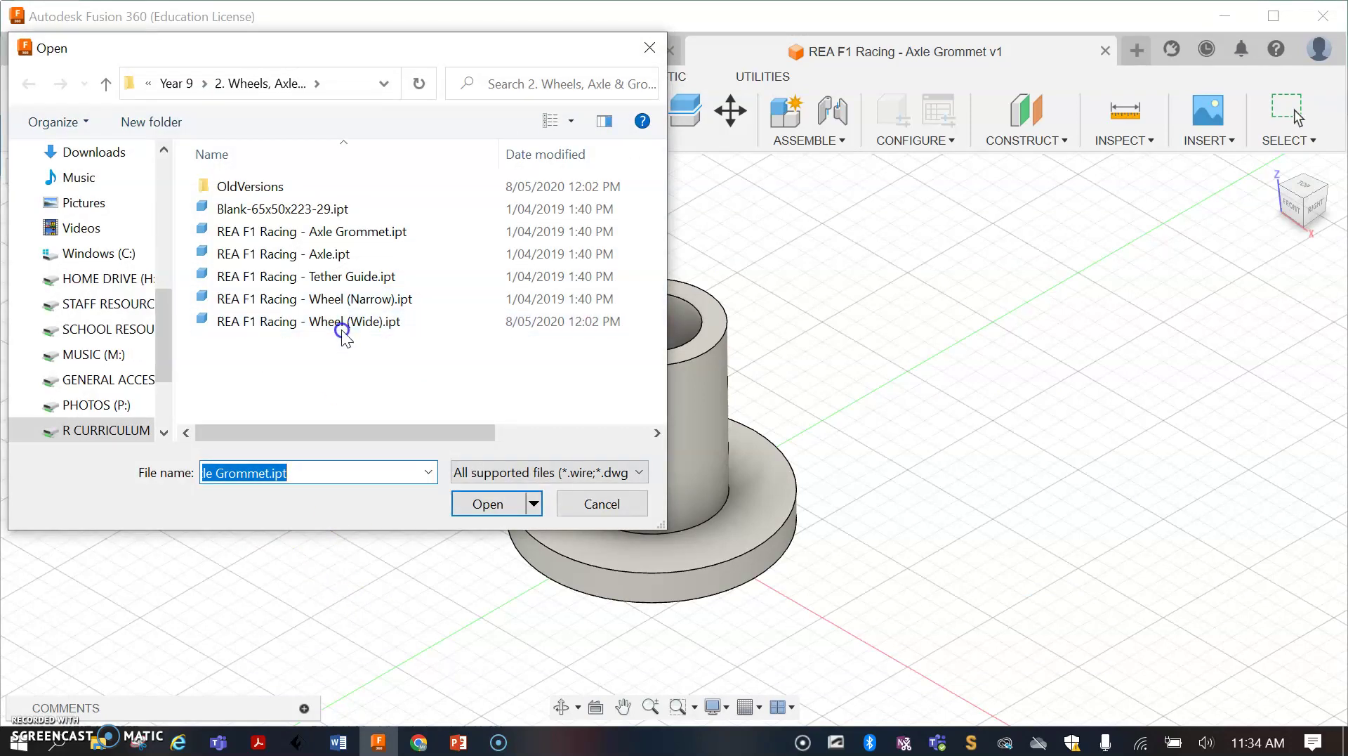
pyautogui.click(344, 301)
pyautogui.click(489, 503)
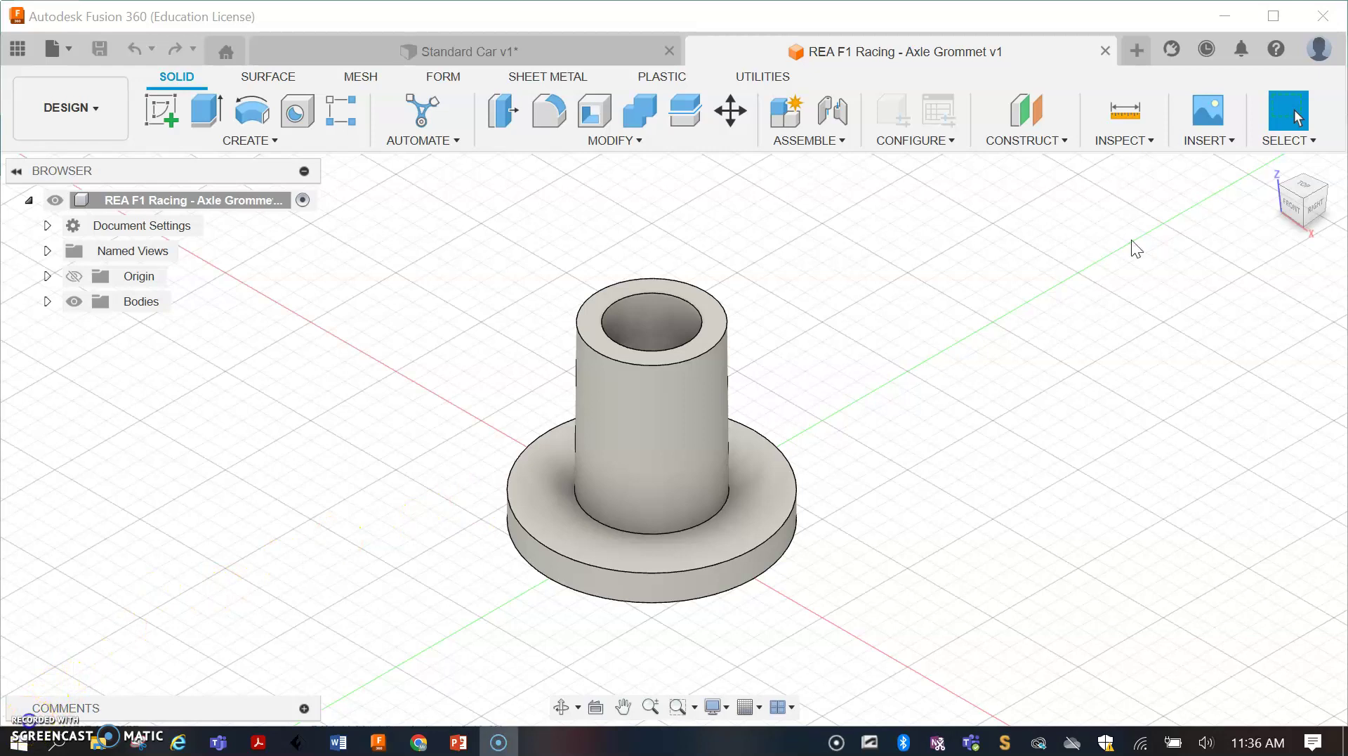
# Step: Open the imported Wheel (Narrow) part from the notifications and save it to Admin Project
pyautogui.click(1238, 55)
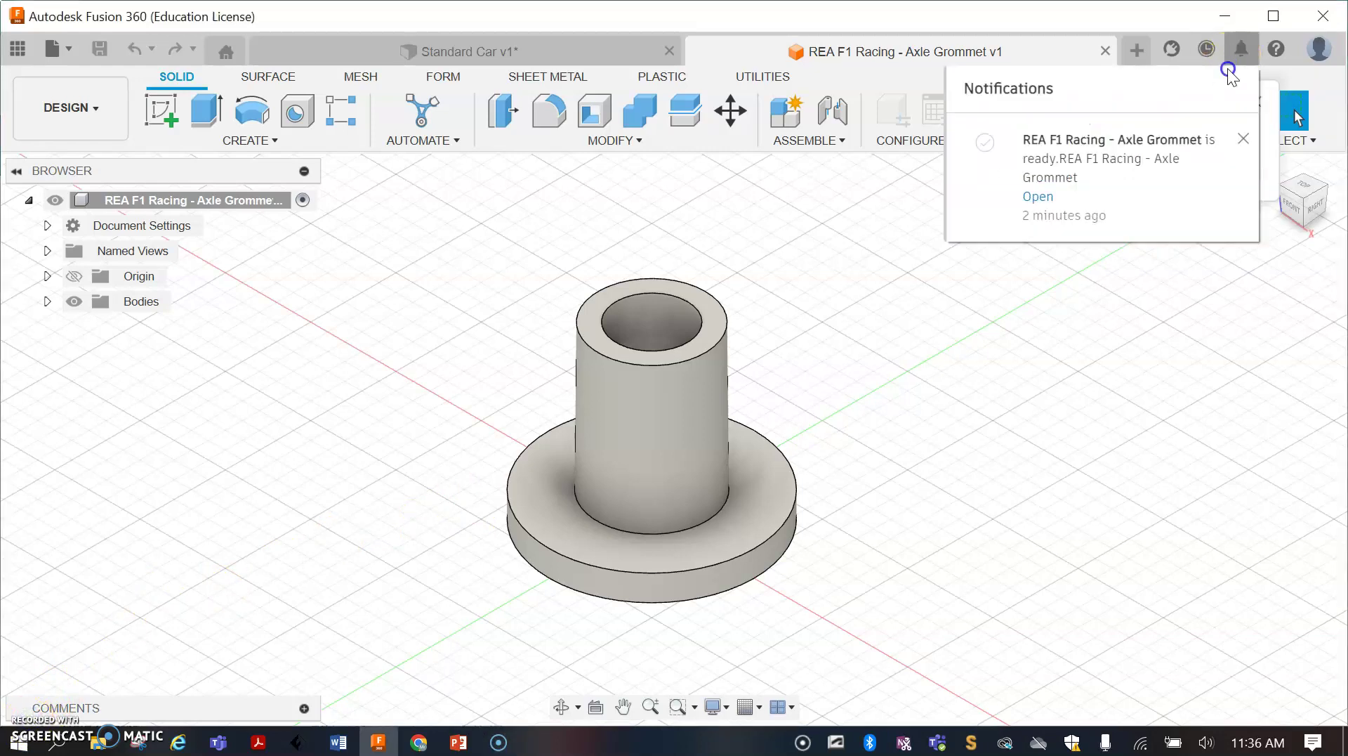
pyautogui.click(1263, 154)
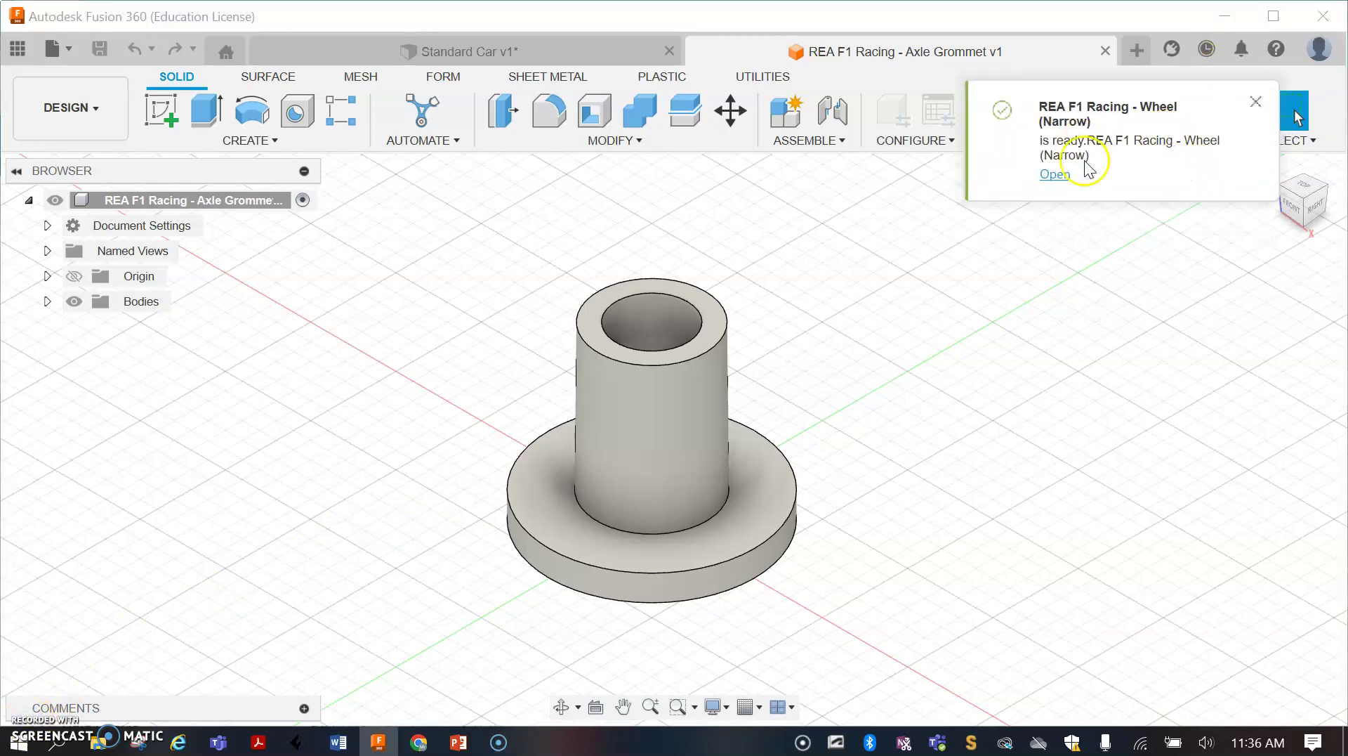
pyautogui.click(1053, 175)
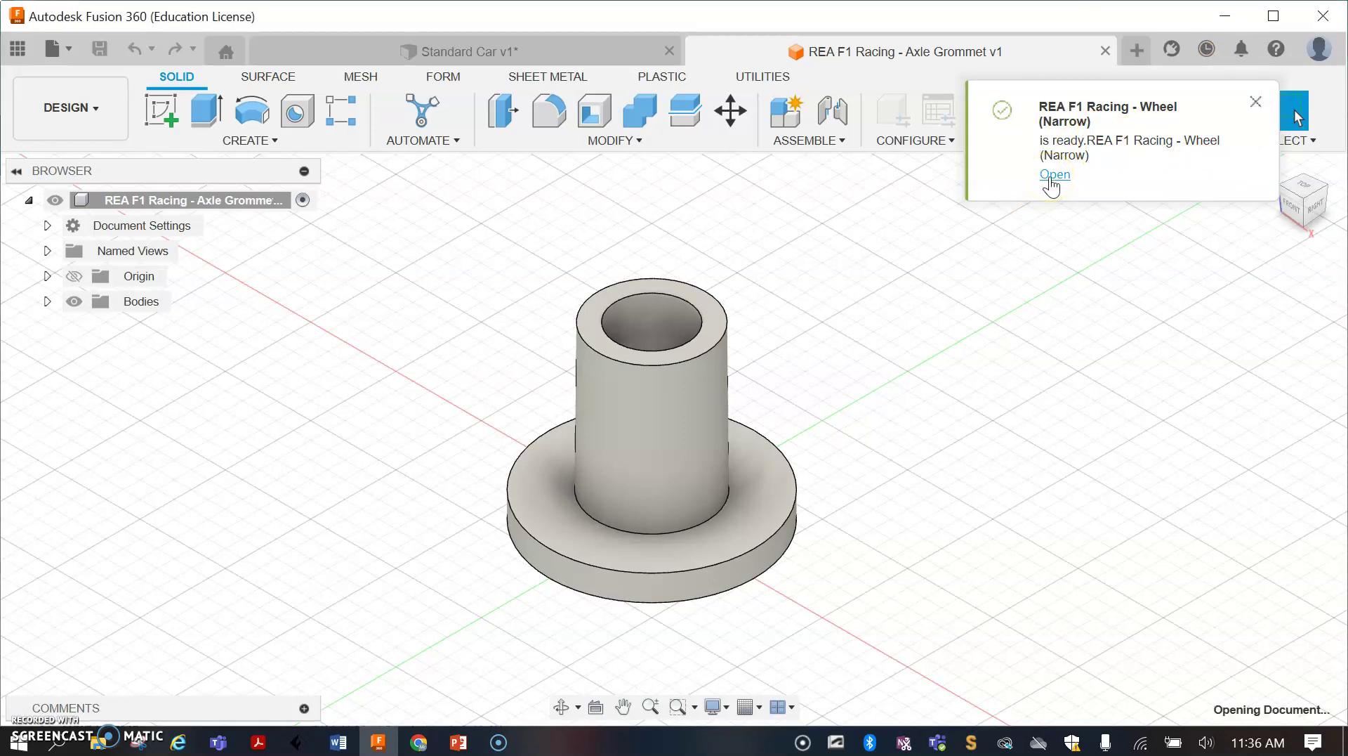
pyautogui.click(998, 309)
pyautogui.click(1057, 175)
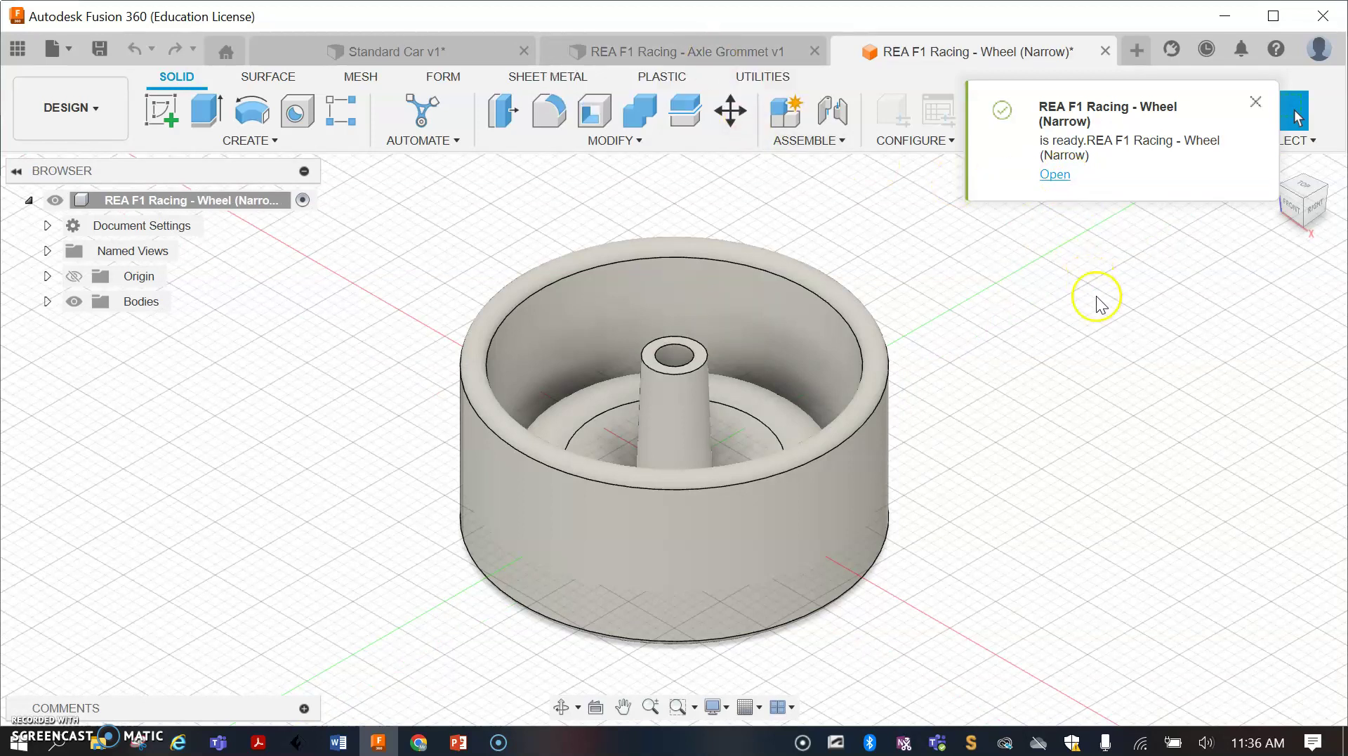
pyautogui.click(742, 55)
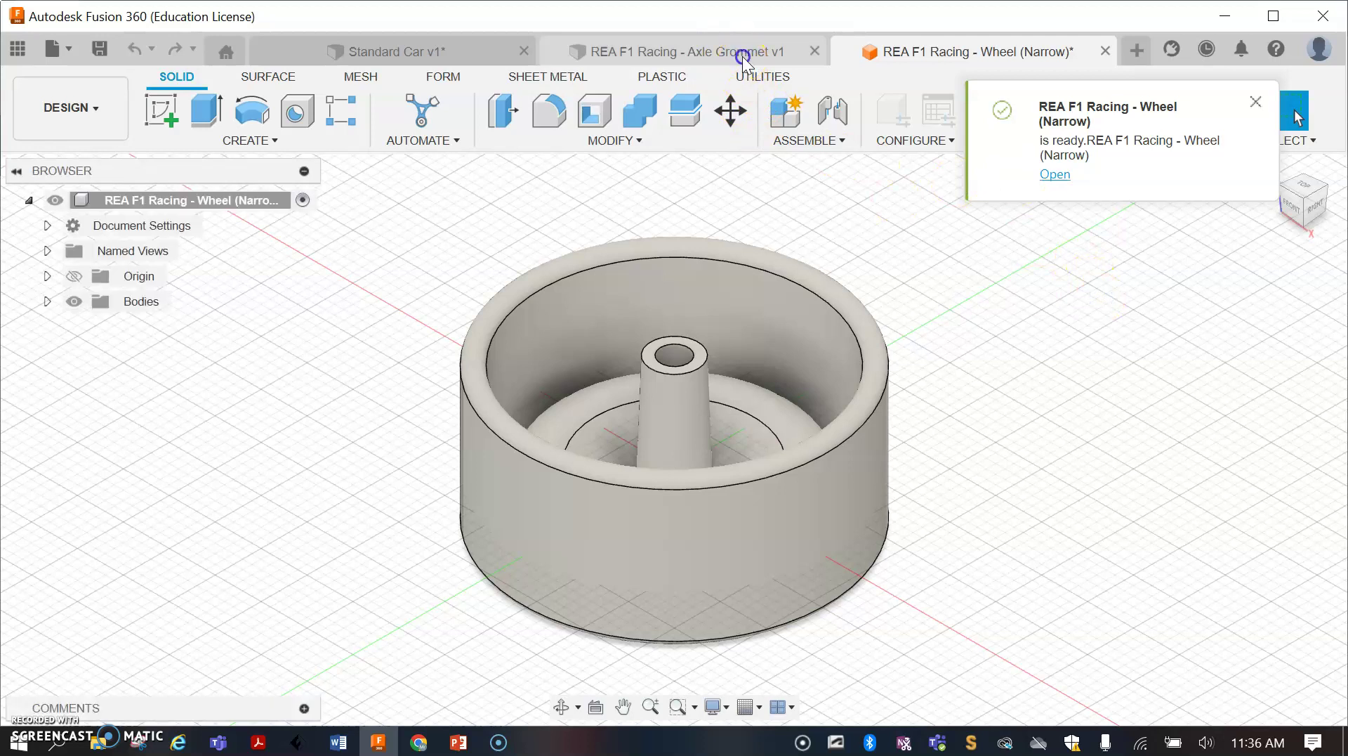
pyautogui.click(891, 57)
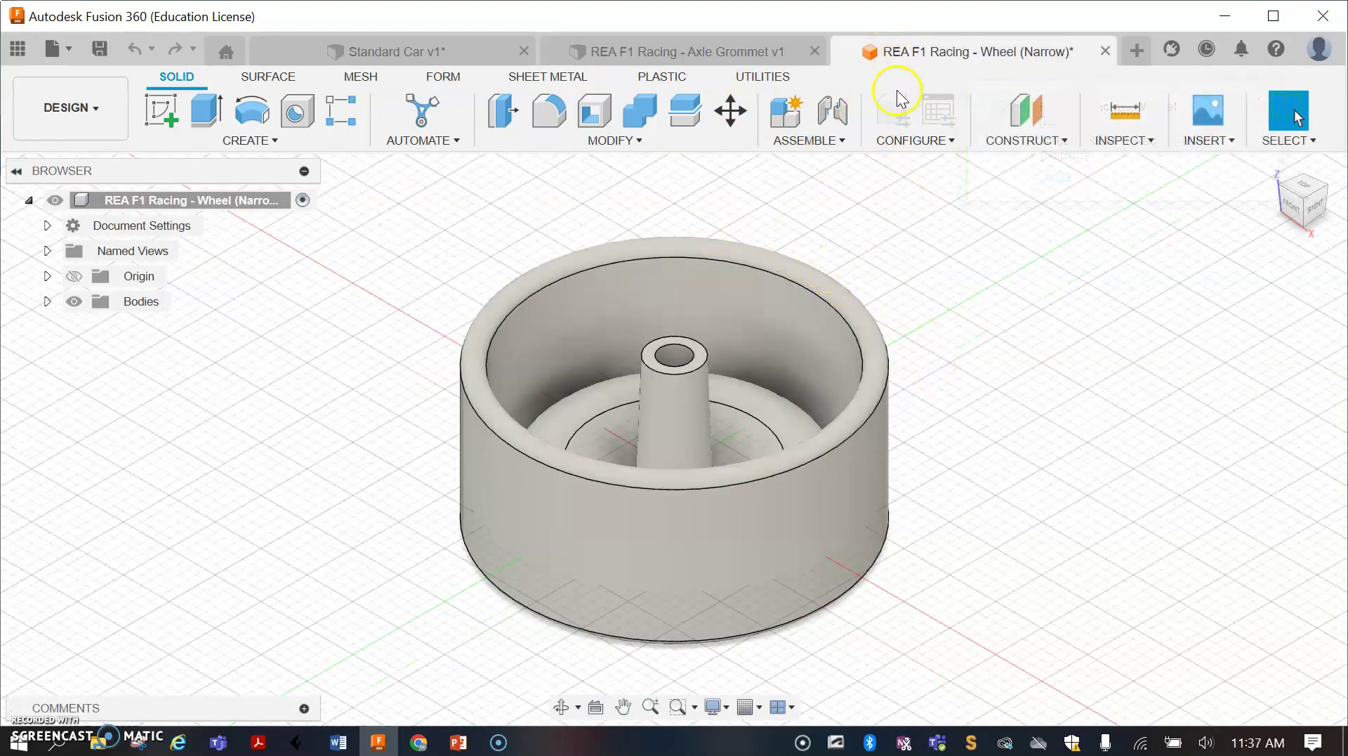
pyautogui.click(102, 53)
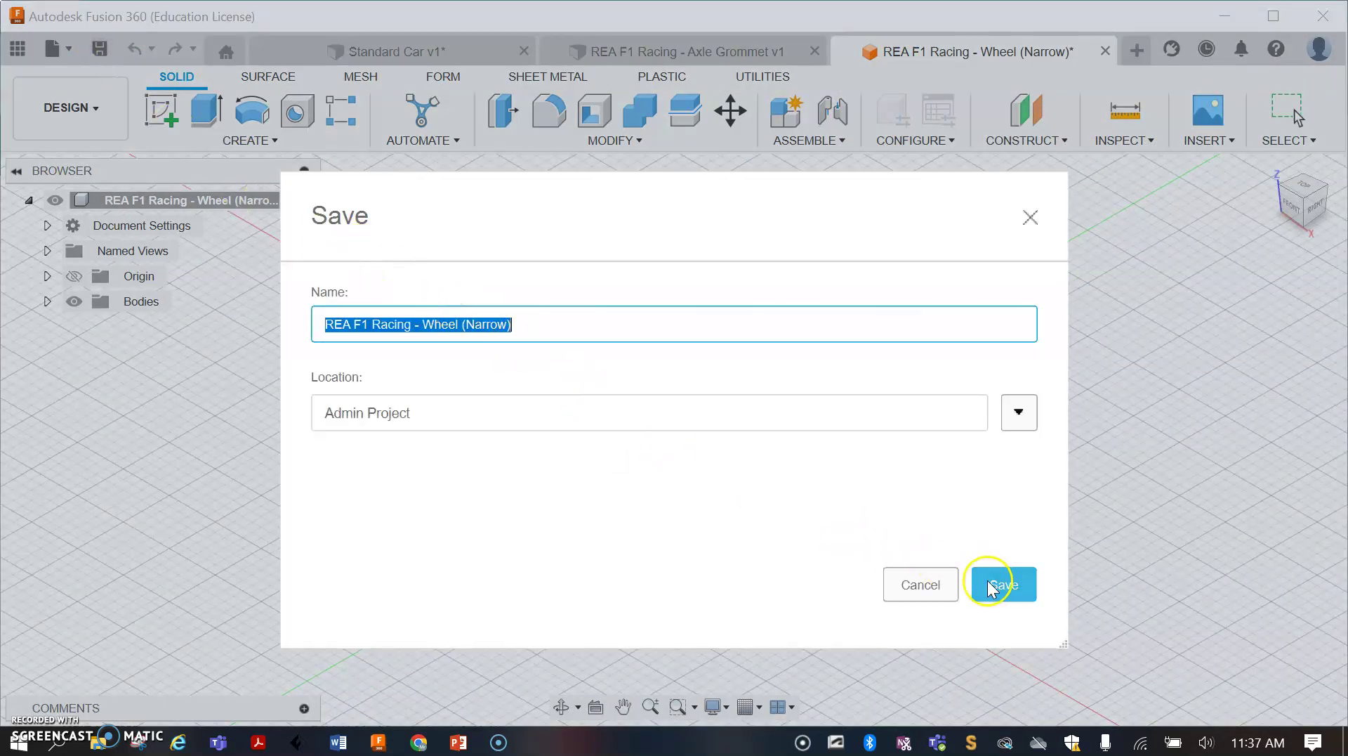
pyautogui.click(995, 585)
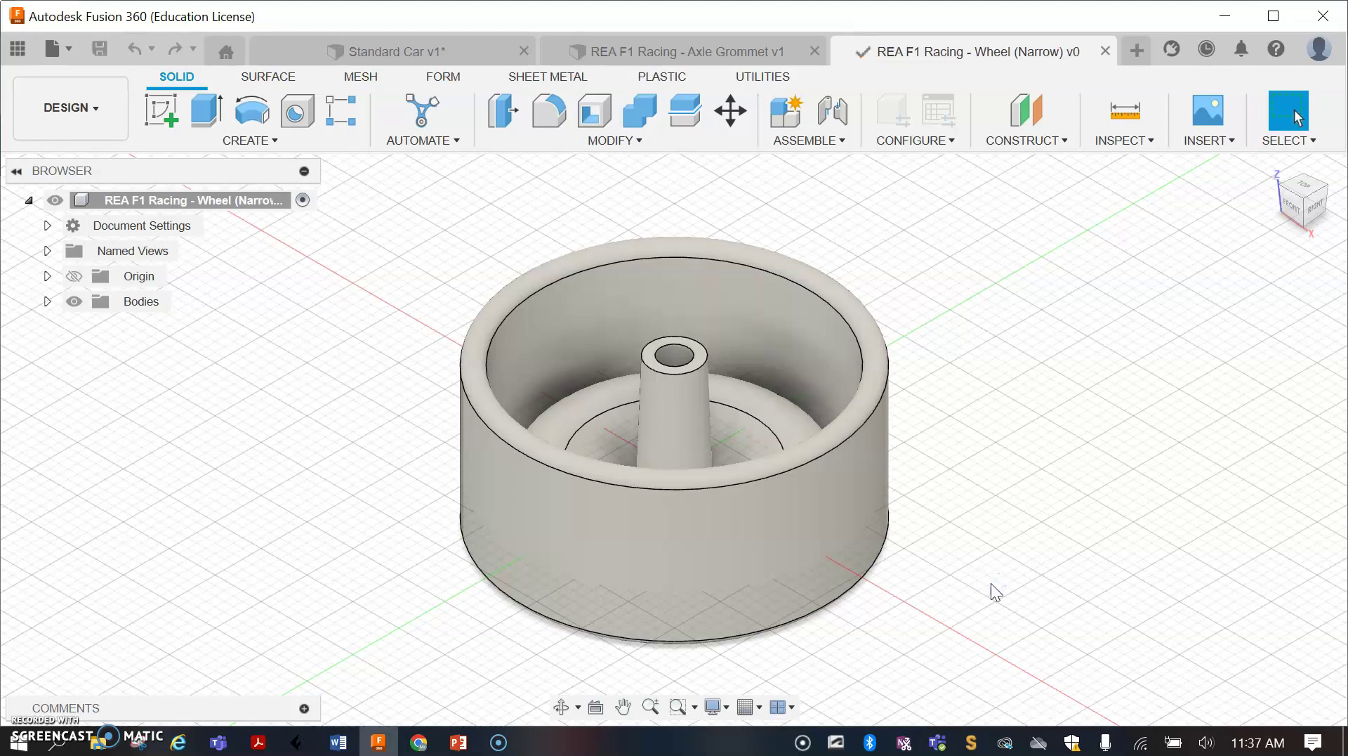
# Step: Import the Wheel (Wide).ipt part file from the computer
pyautogui.click(68, 50)
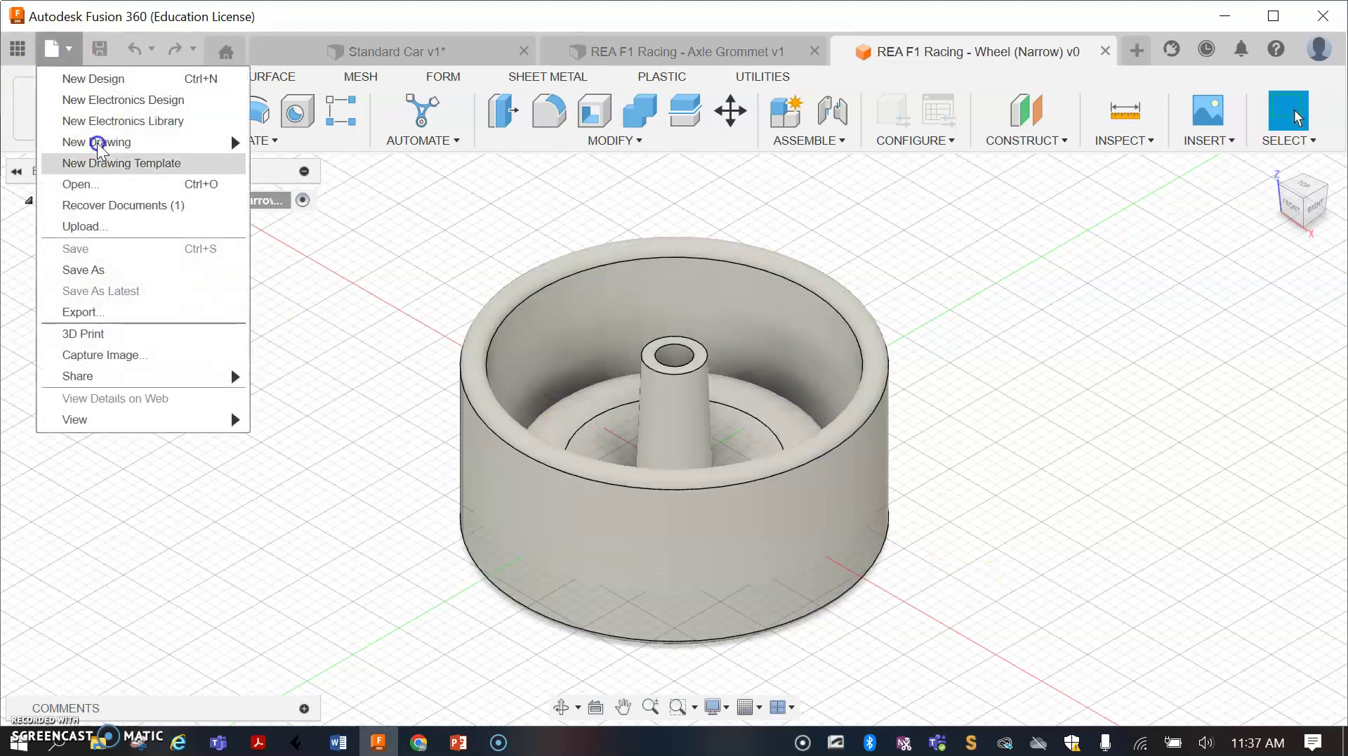
pyautogui.click(97, 184)
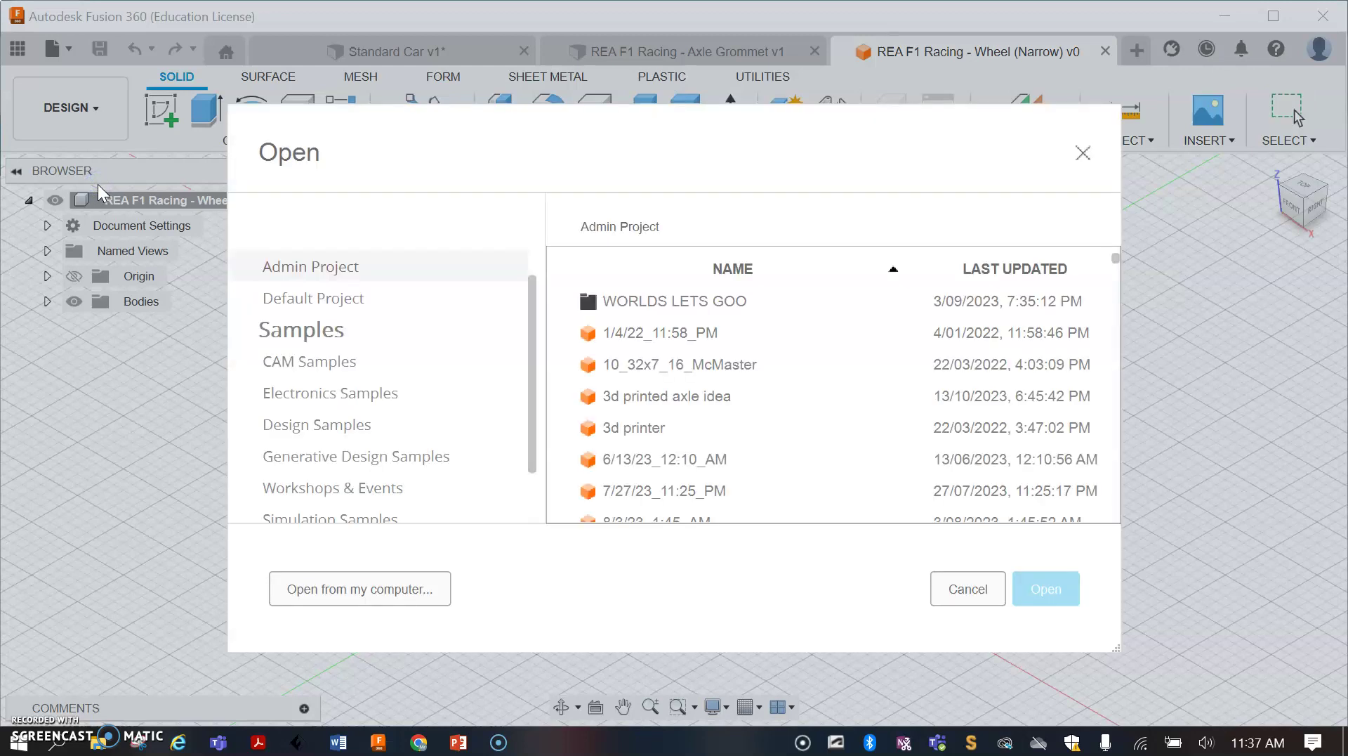
pyautogui.click(289, 589)
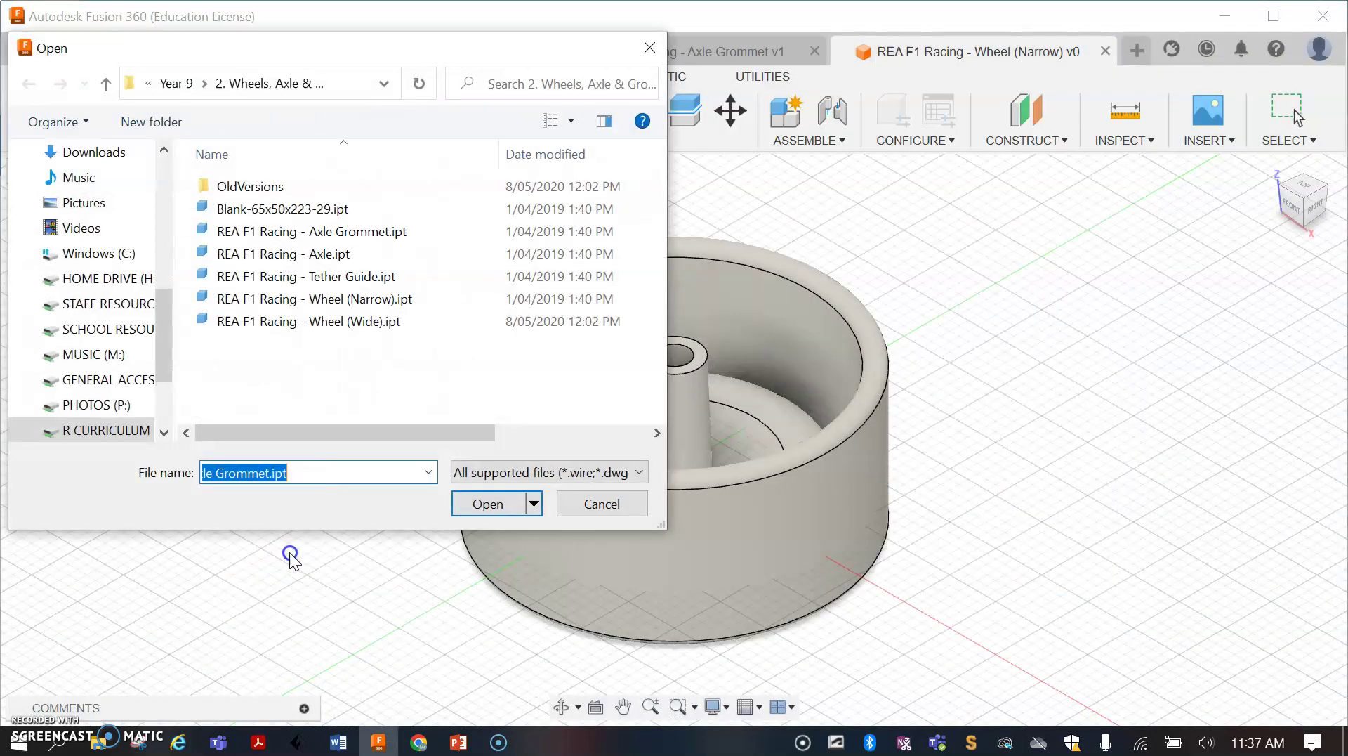
pyautogui.click(342, 323)
pyautogui.click(487, 503)
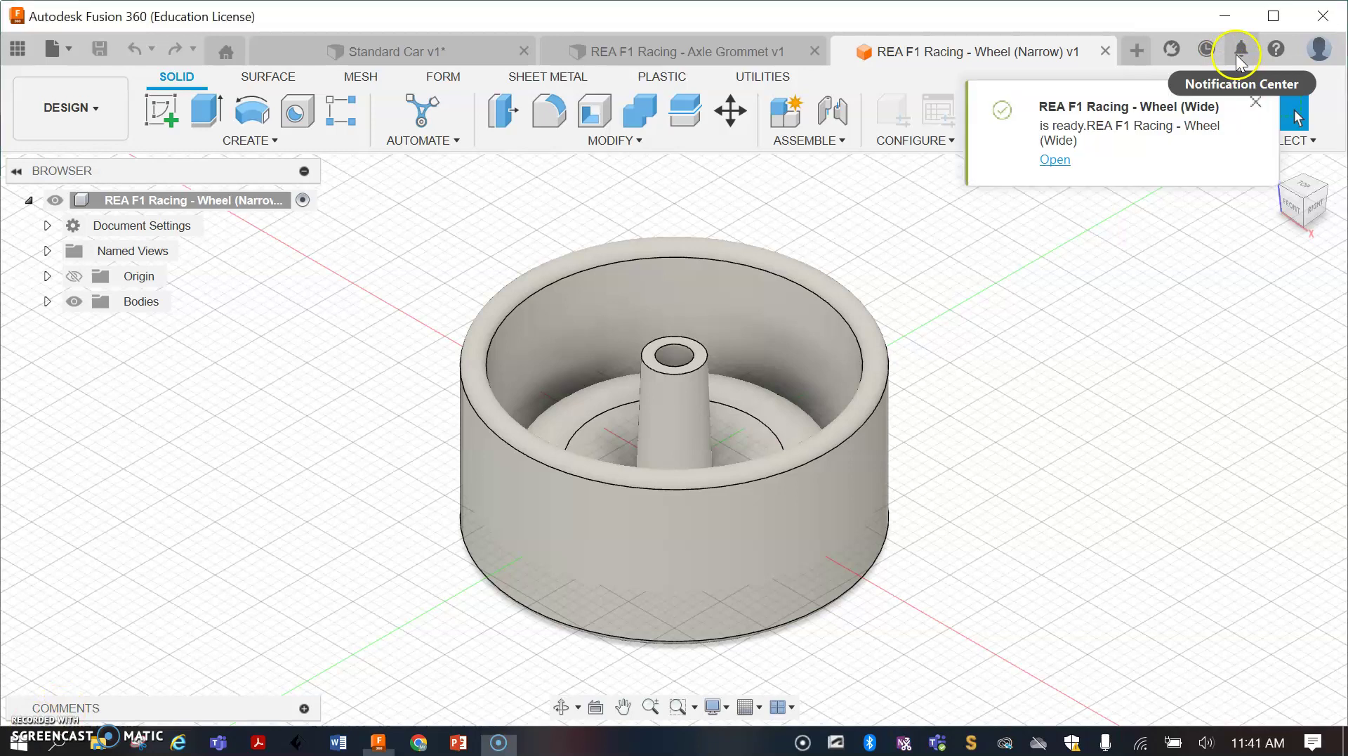
# Step: Open the imported Wheel (Wide) part in its own tab and dismiss the notification
pyautogui.click(1239, 58)
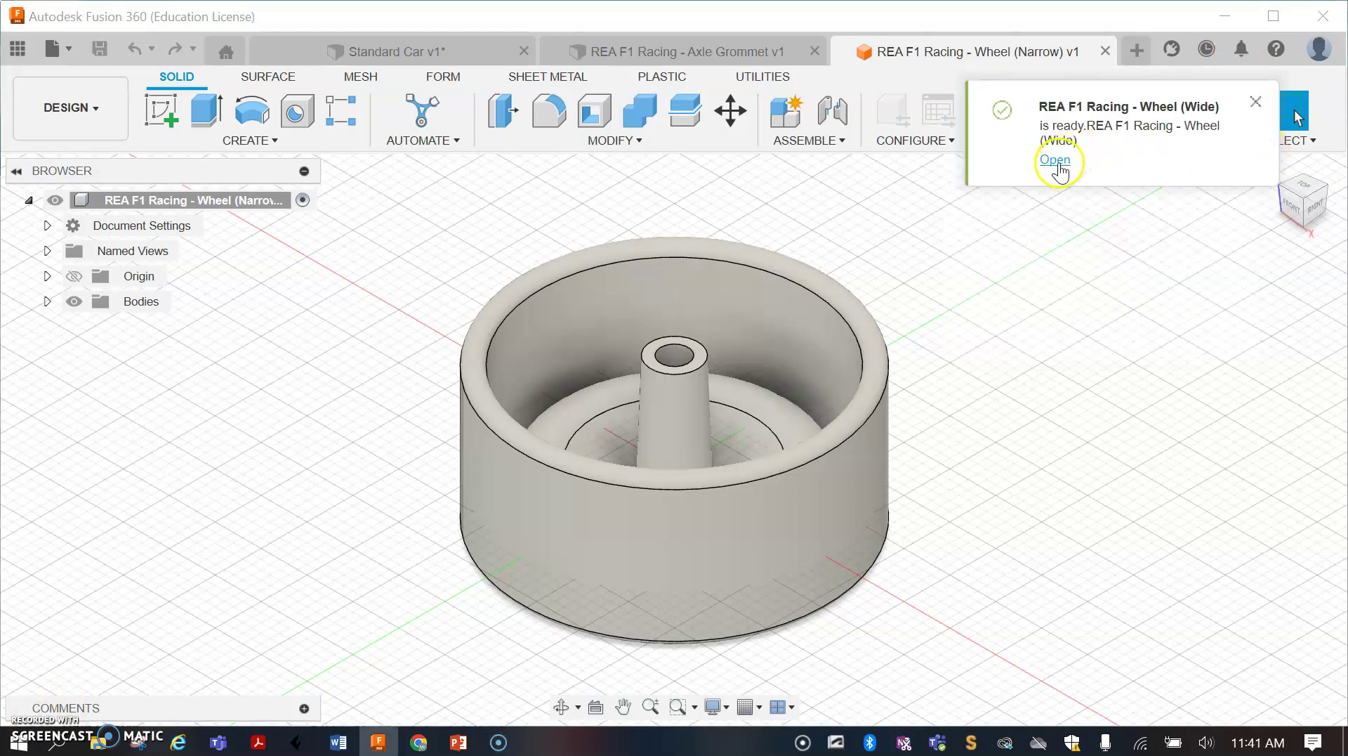
pyautogui.click(1056, 160)
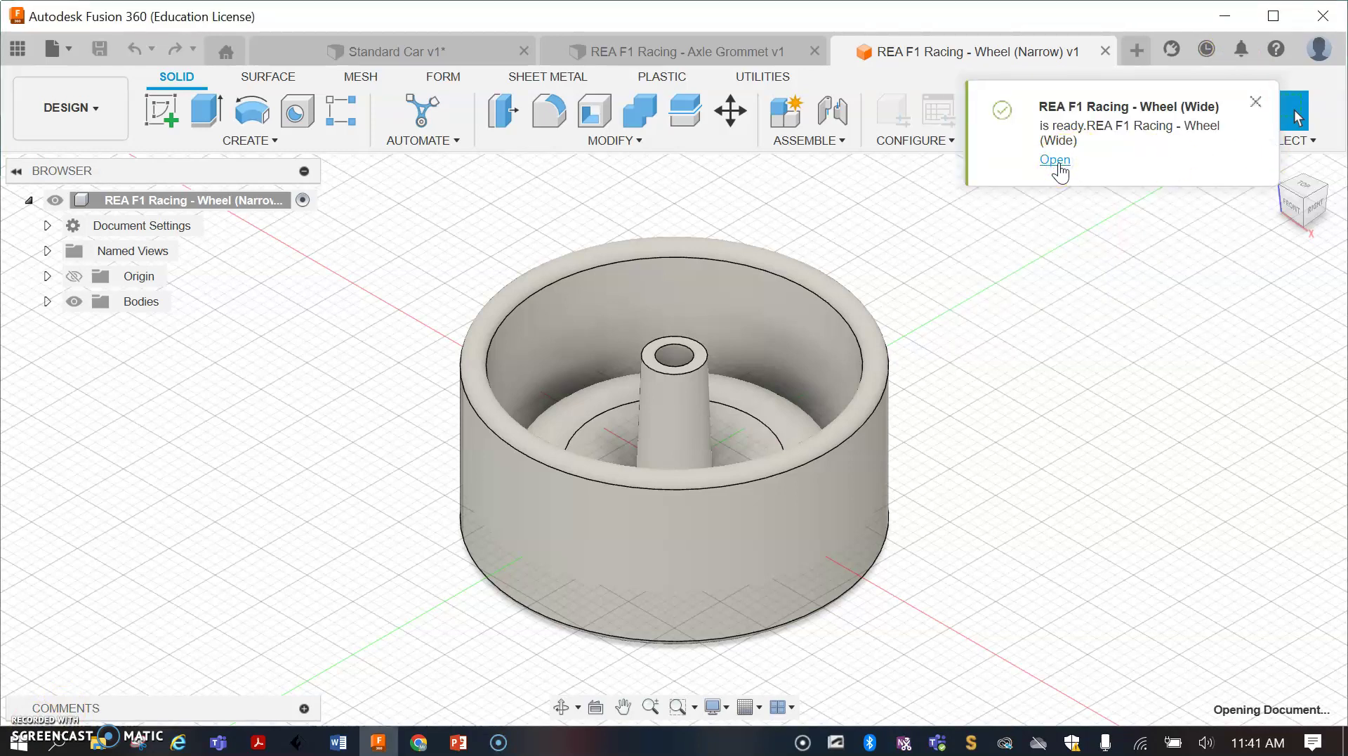
pyautogui.click(1057, 165)
pyautogui.click(1056, 161)
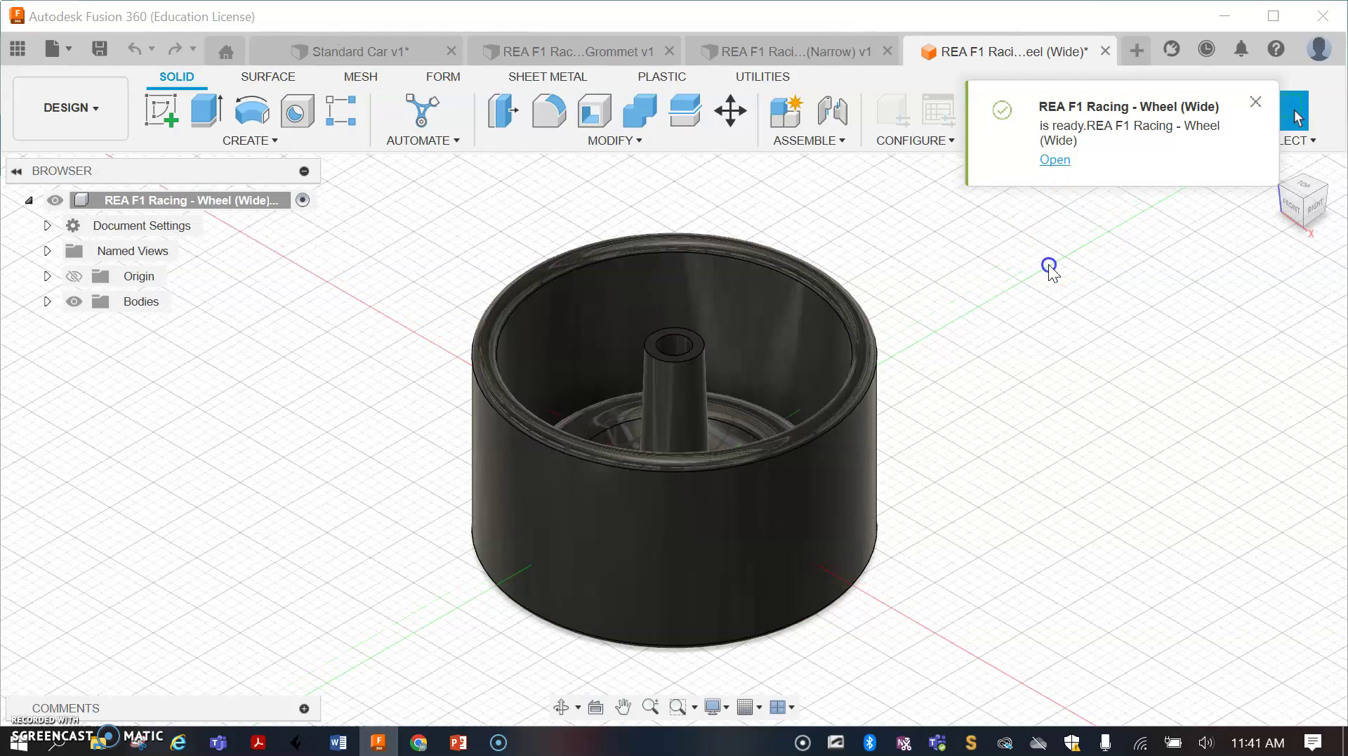
pyautogui.click(1256, 105)
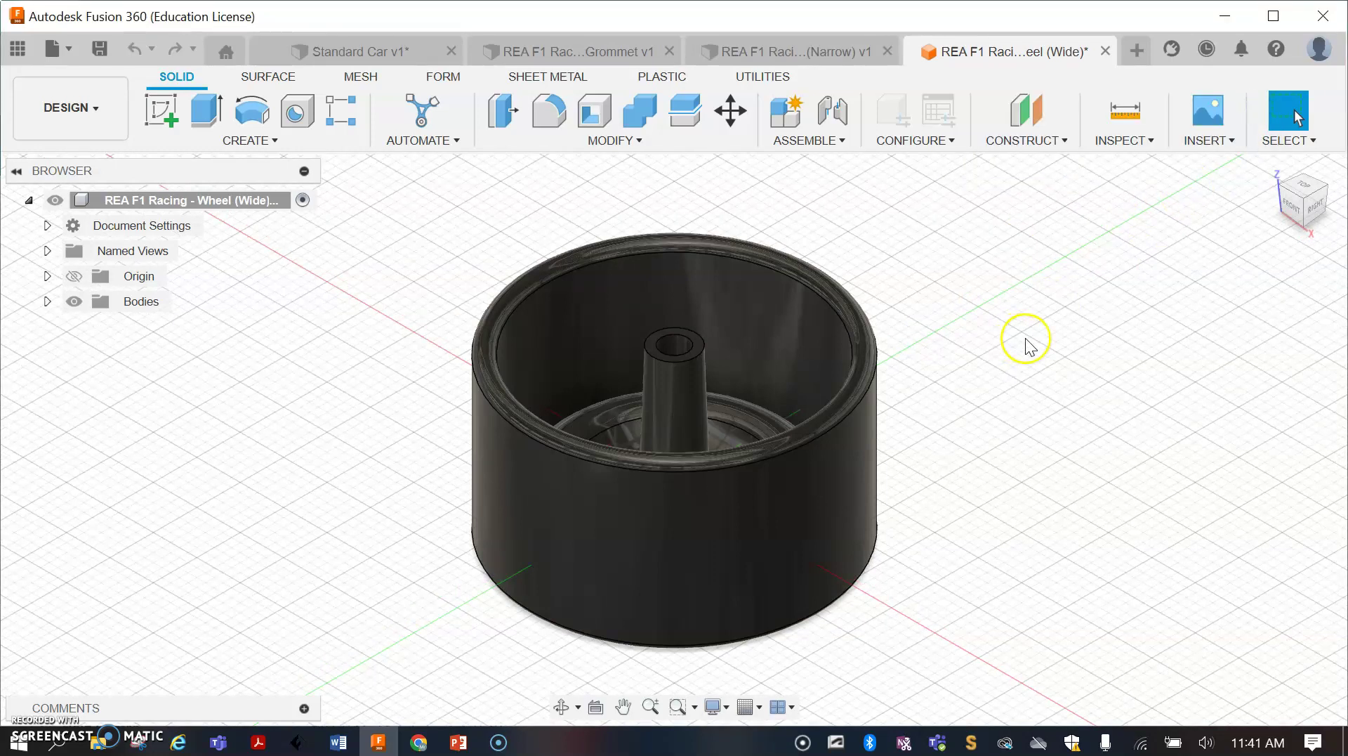
# Step: Save the Wheel (Wide) part to Admin Project, then show the Wheel (Narrow) design
pyautogui.click(104, 50)
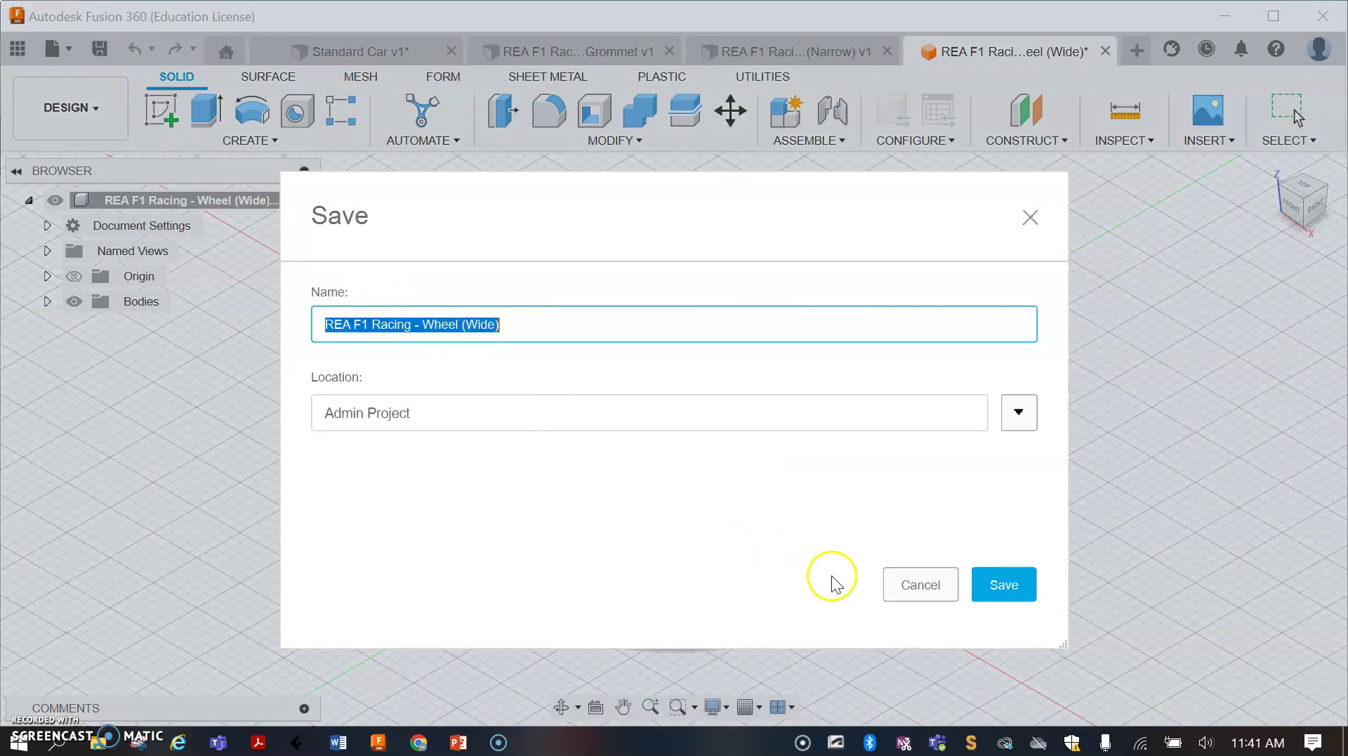
pyautogui.click(1004, 584)
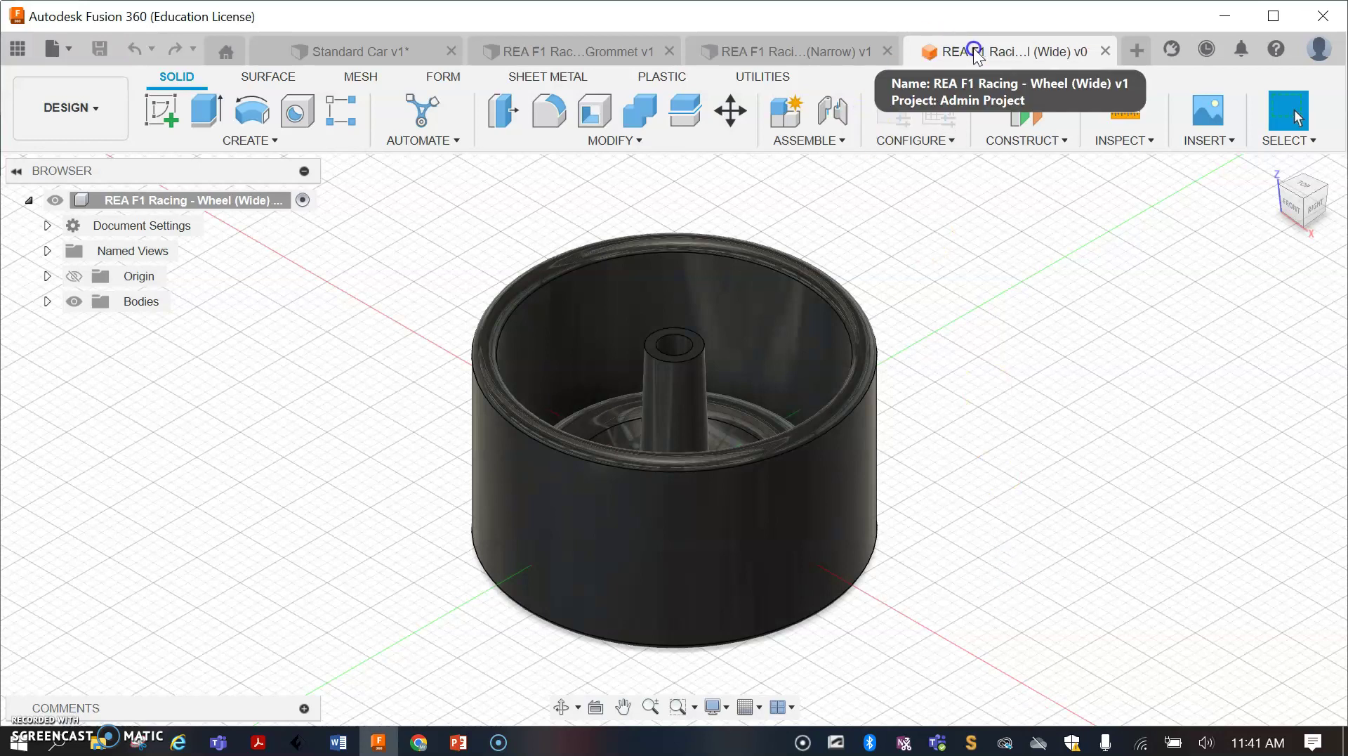
pyautogui.click(831, 52)
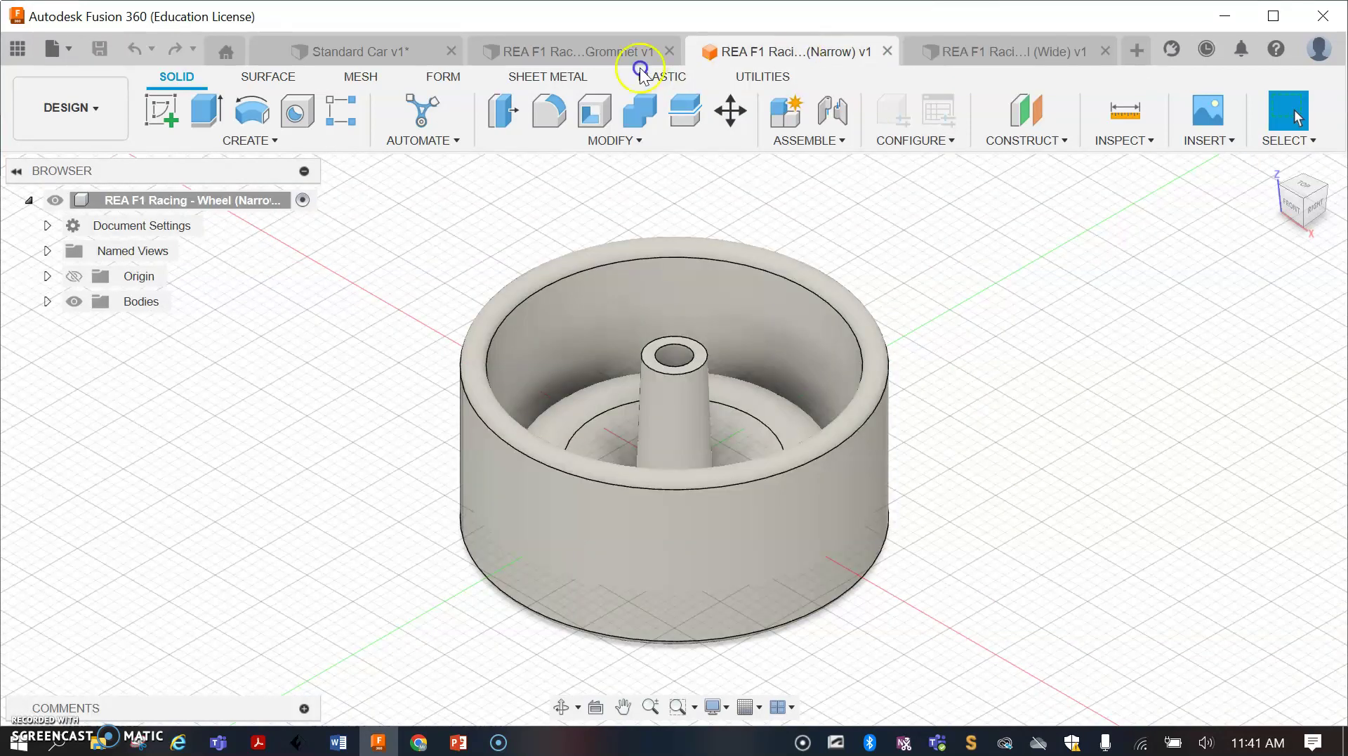
# Step: Cycle through the Axle Grommet, Wheel (Narrow) and Standard Car tabs, finishing on Standard Car
pyautogui.click(585, 54)
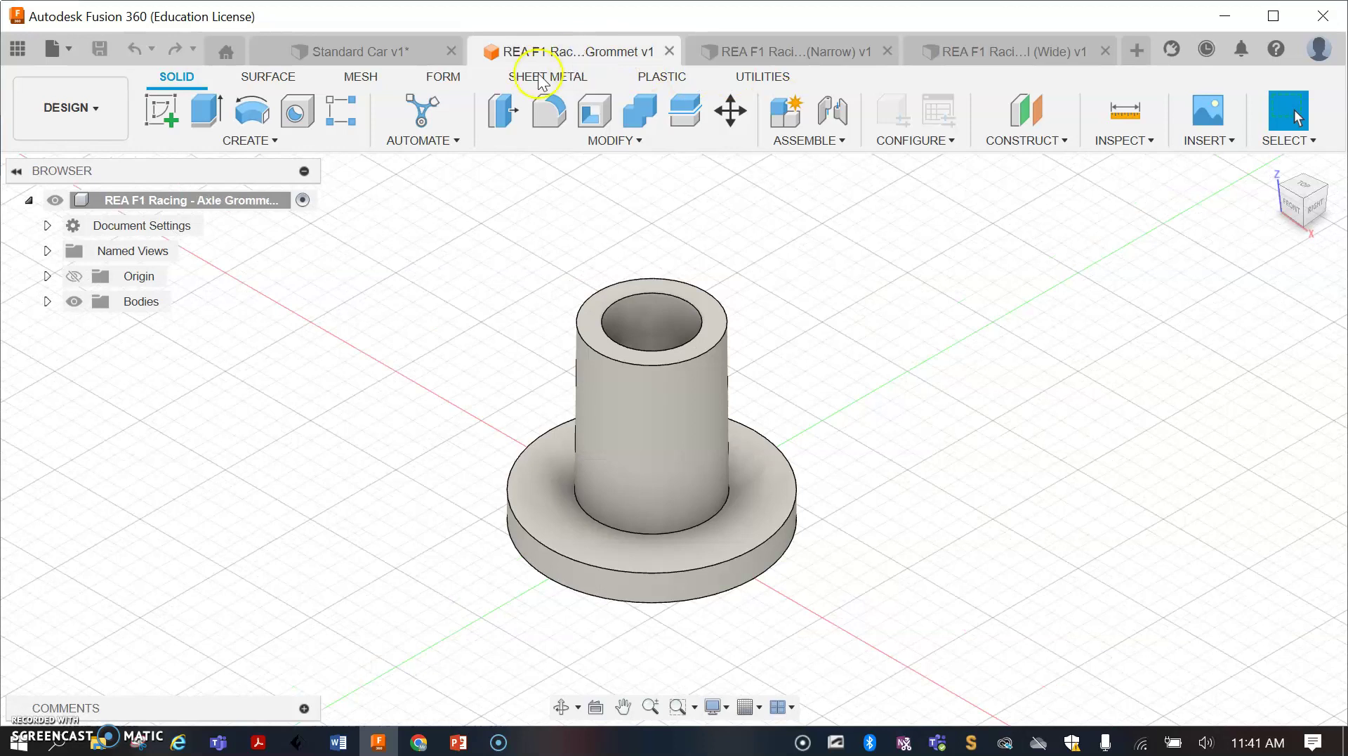
pyautogui.click(349, 50)
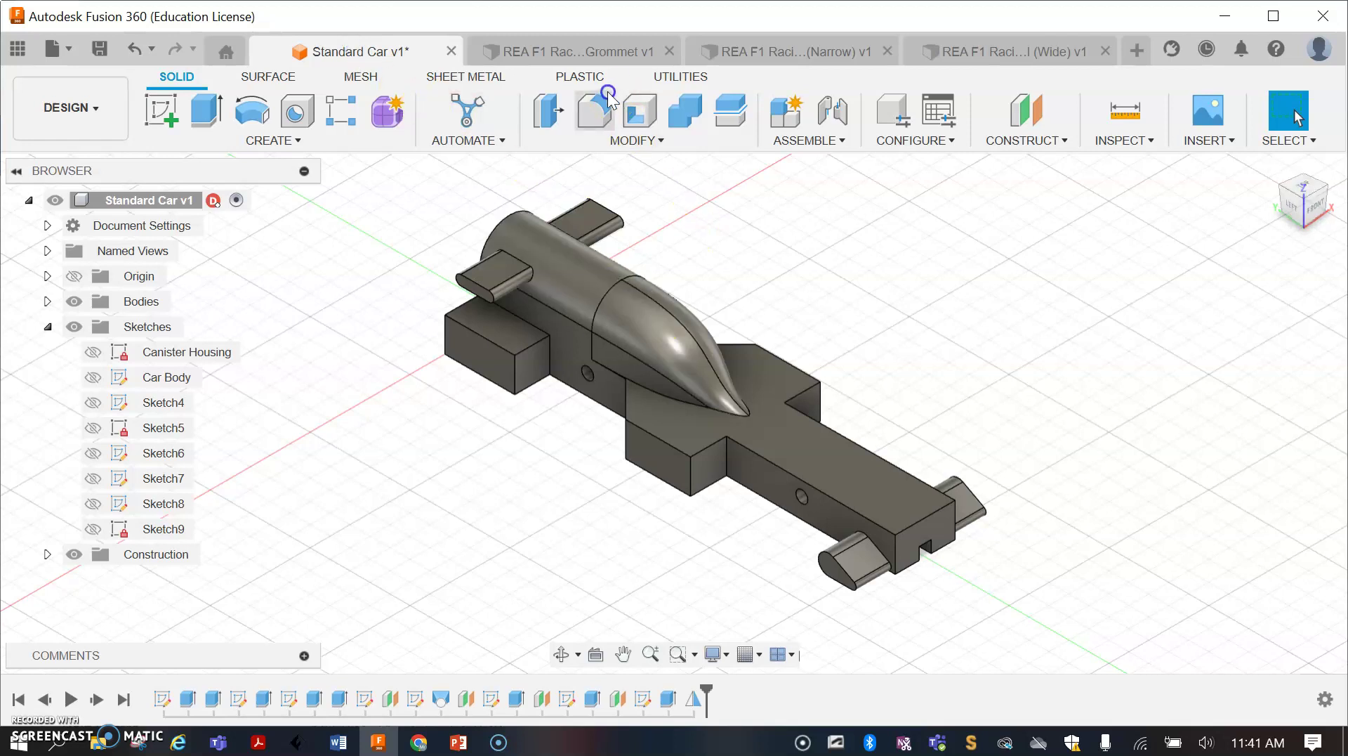
pyautogui.click(630, 51)
pyautogui.click(723, 52)
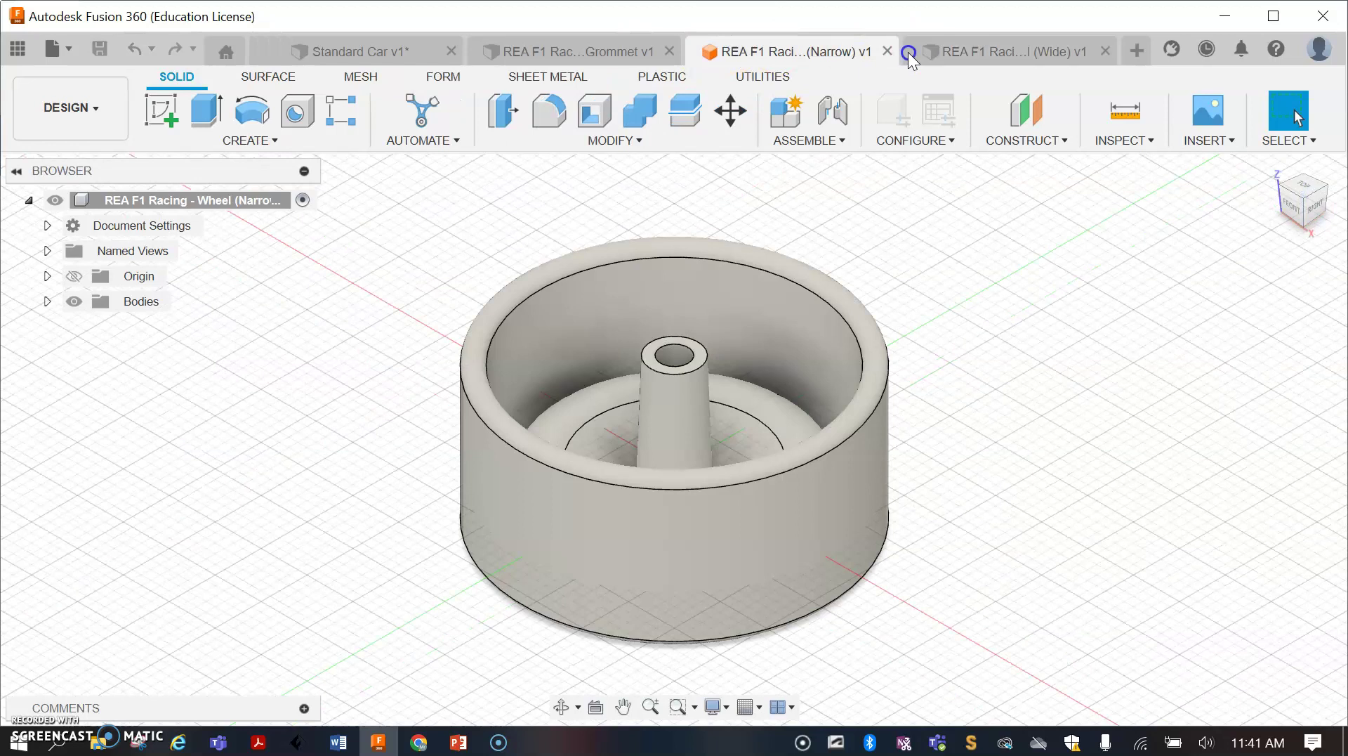
pyautogui.click(339, 49)
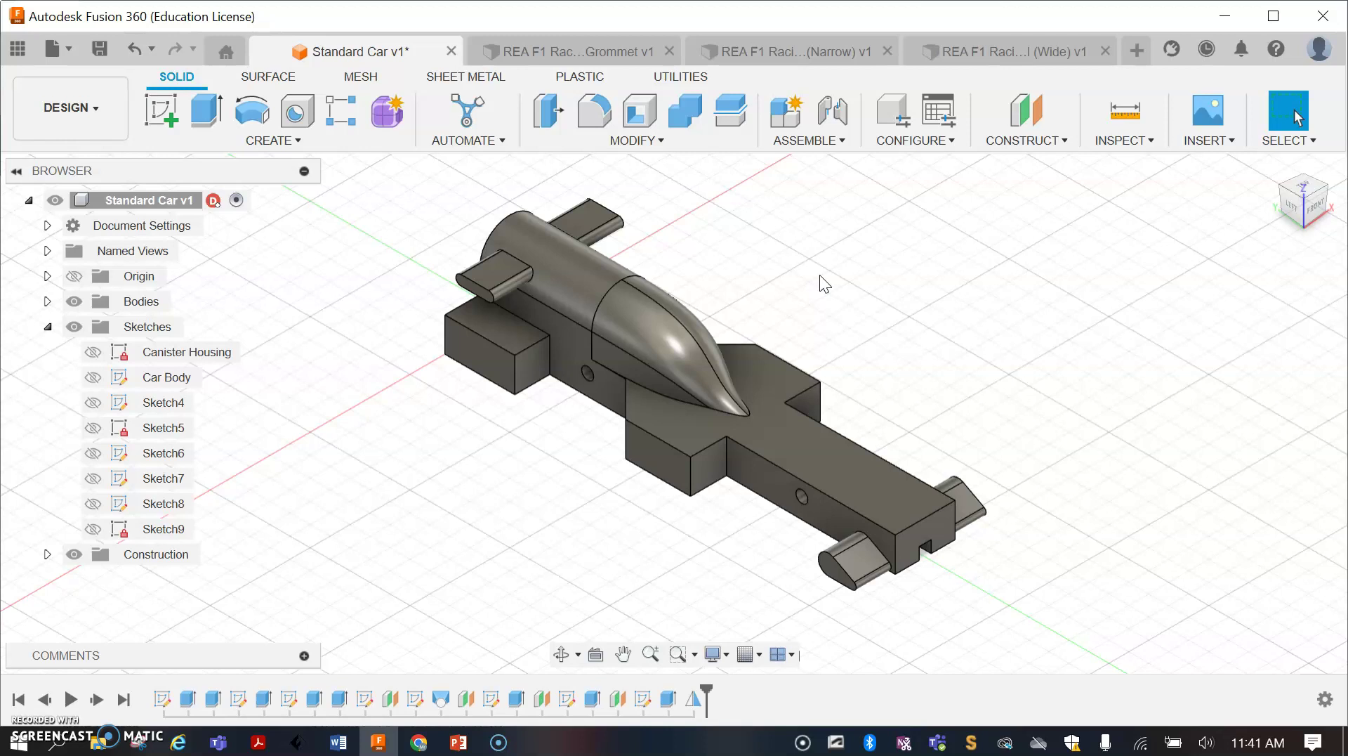
pyautogui.click(17, 50)
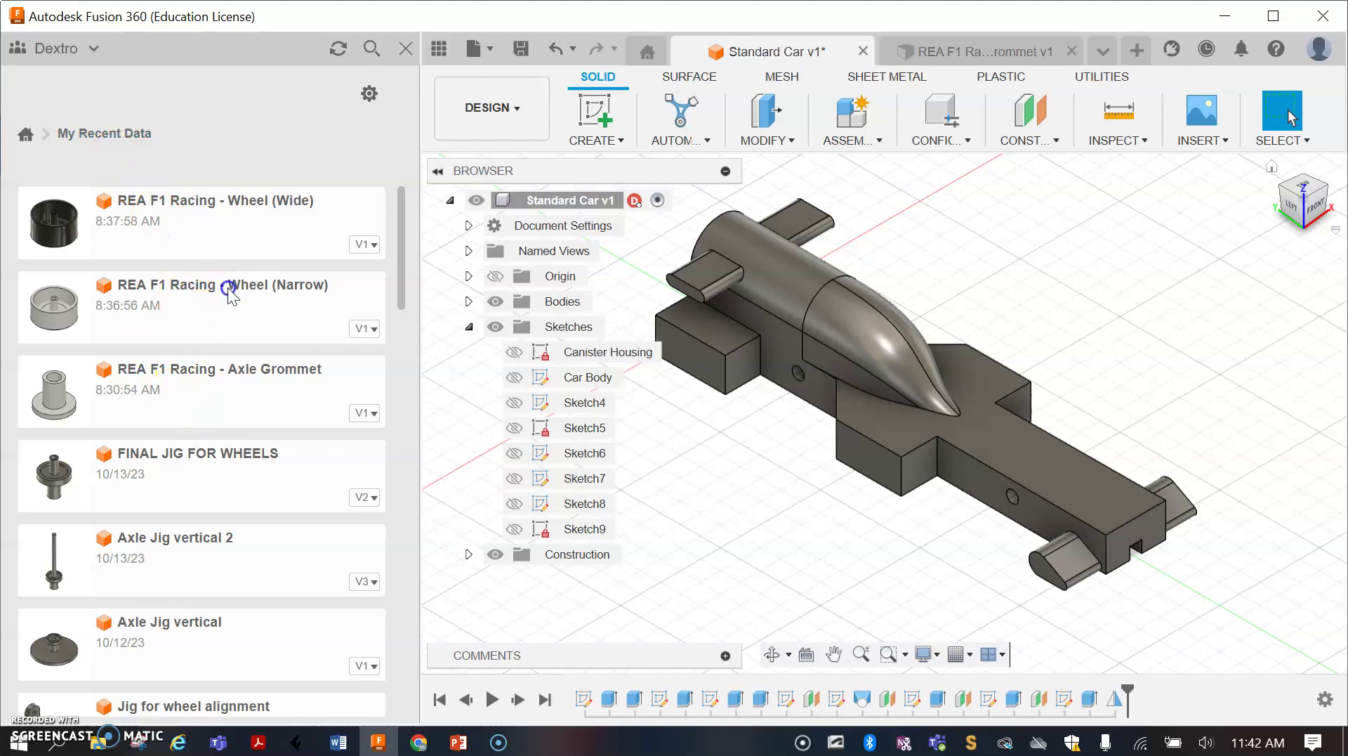
pyautogui.click(406, 50)
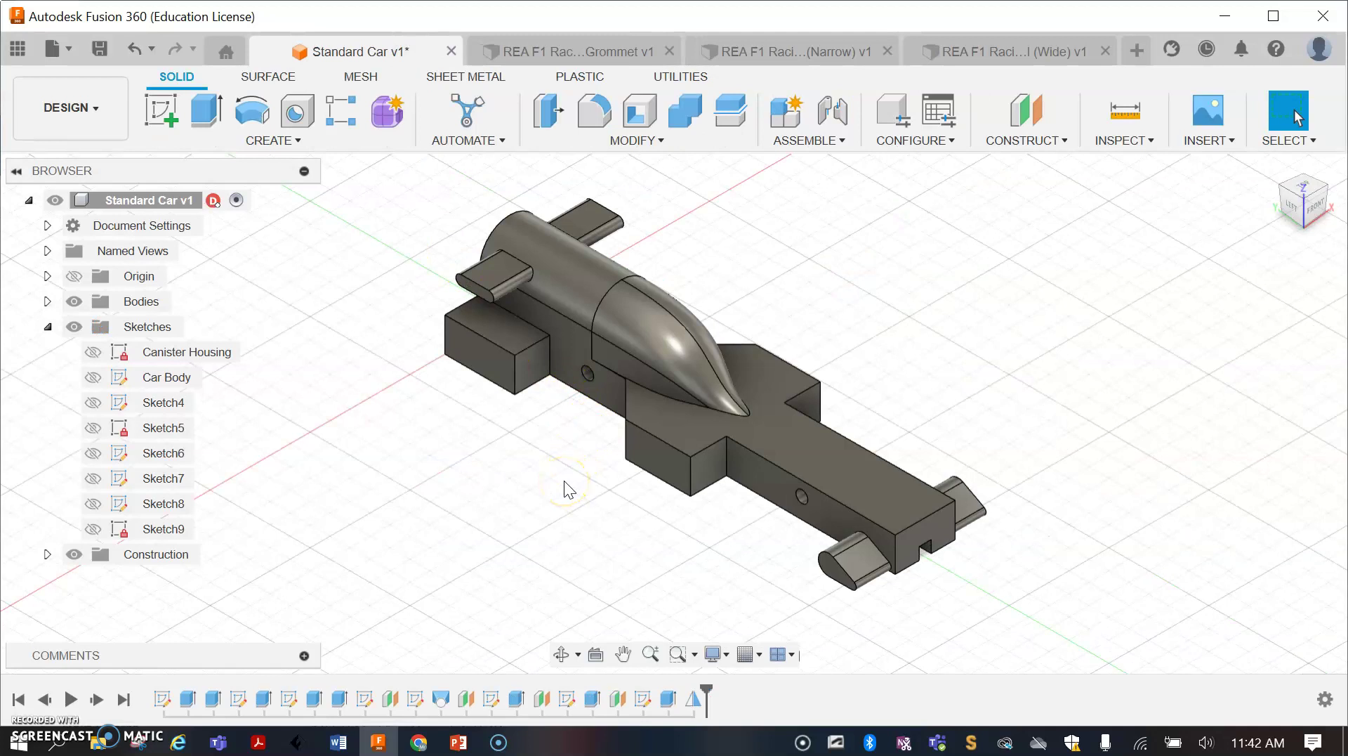